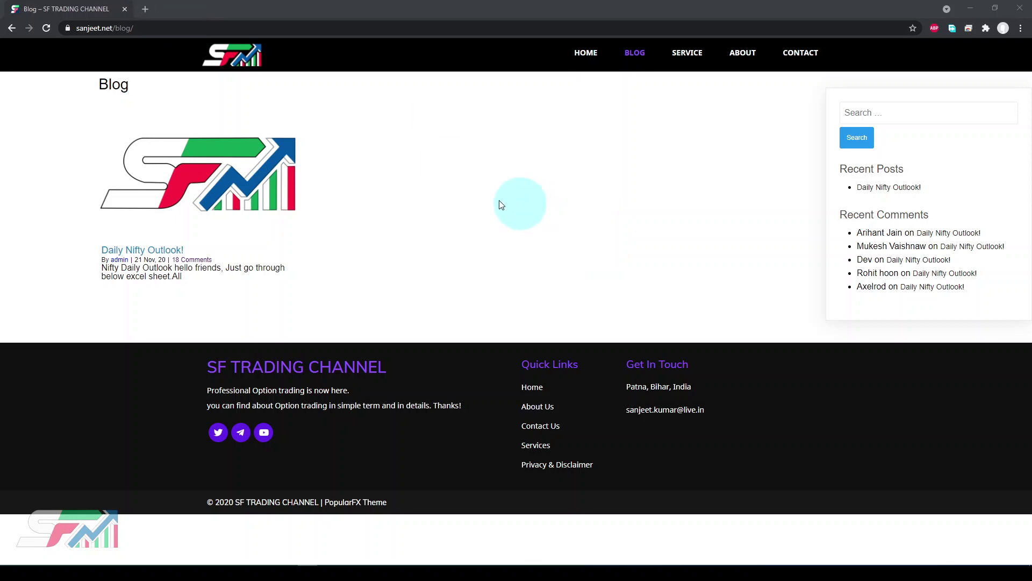
Search Google for "reliance option chain" in a new tab and open the NSE Option Chain result.
{"action": "left_click", "coordinate": [150, 11]}
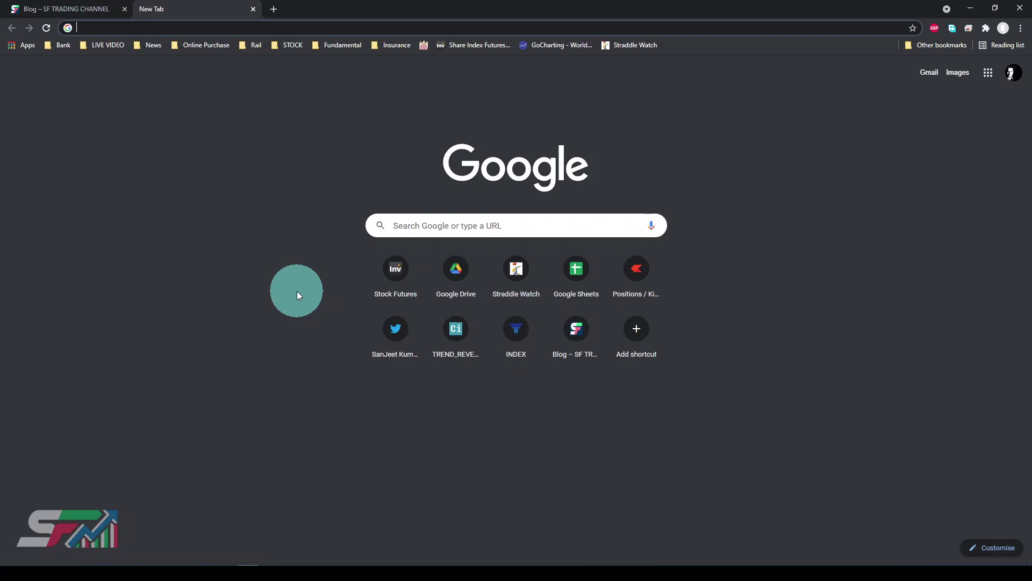
{"action": "type", "text": "relianc"}
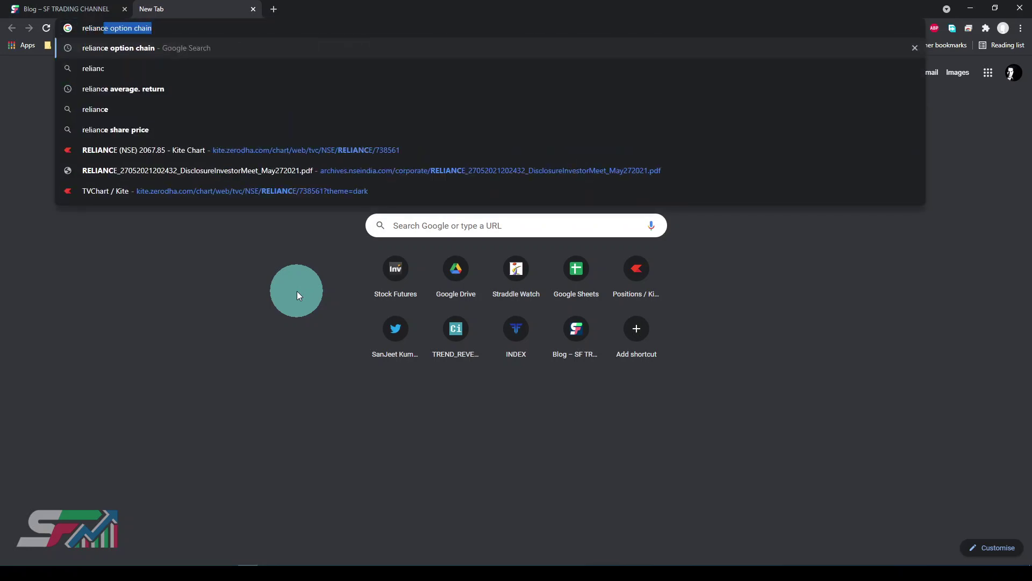
{"action": "type", "text": "e option chain"}
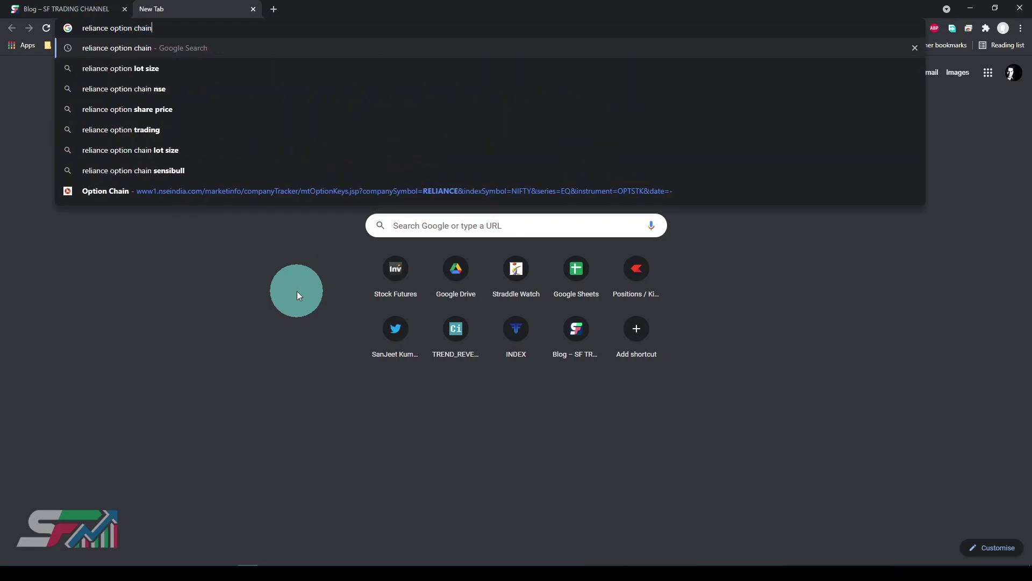
{"action": "key", "text": "Return"}
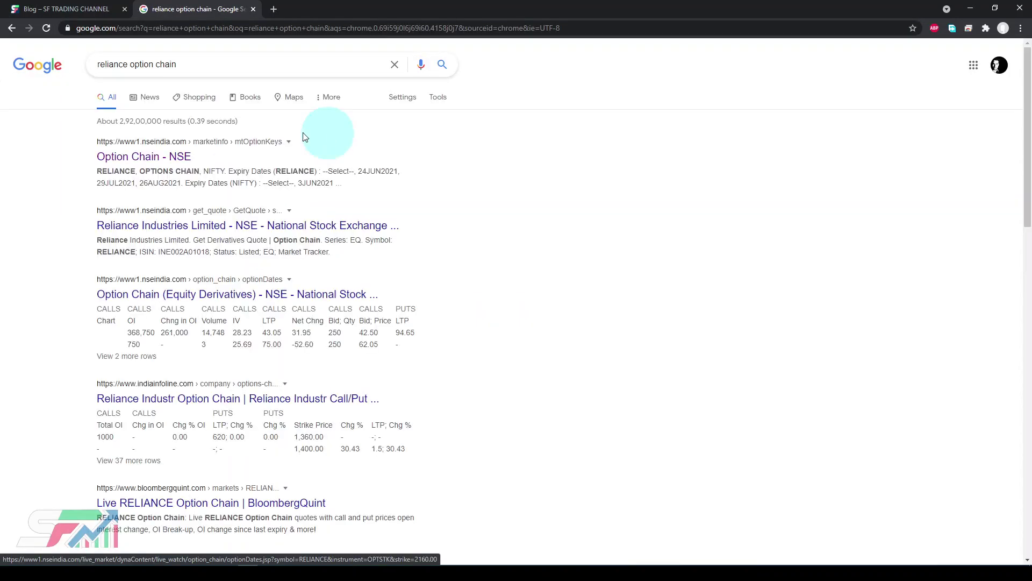
{"action": "left_click", "coordinate": [156, 164]}
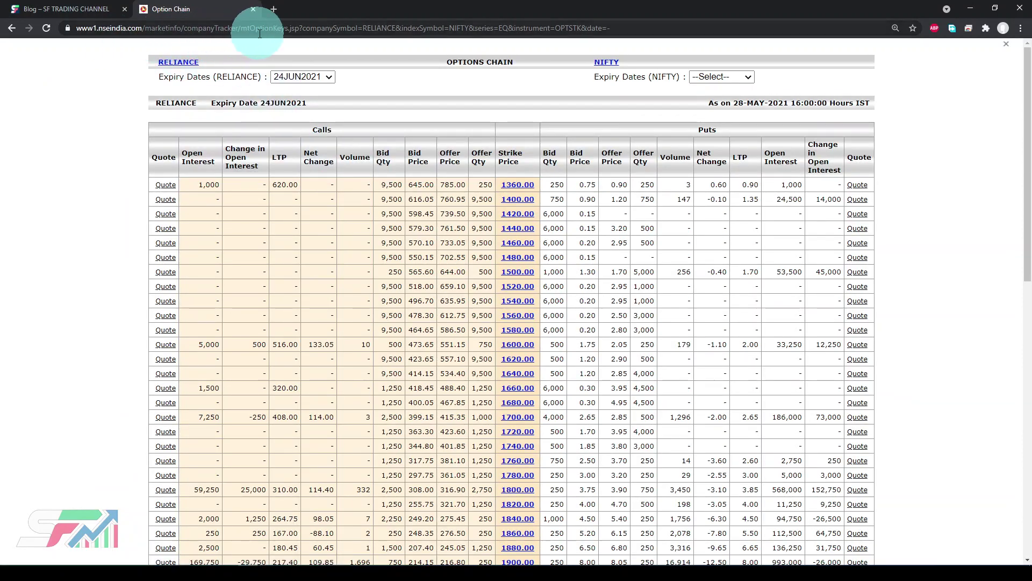
Replace the company symbol in the page address with sbin and load that option chain.
{"action": "left_click", "coordinate": [364, 30]}
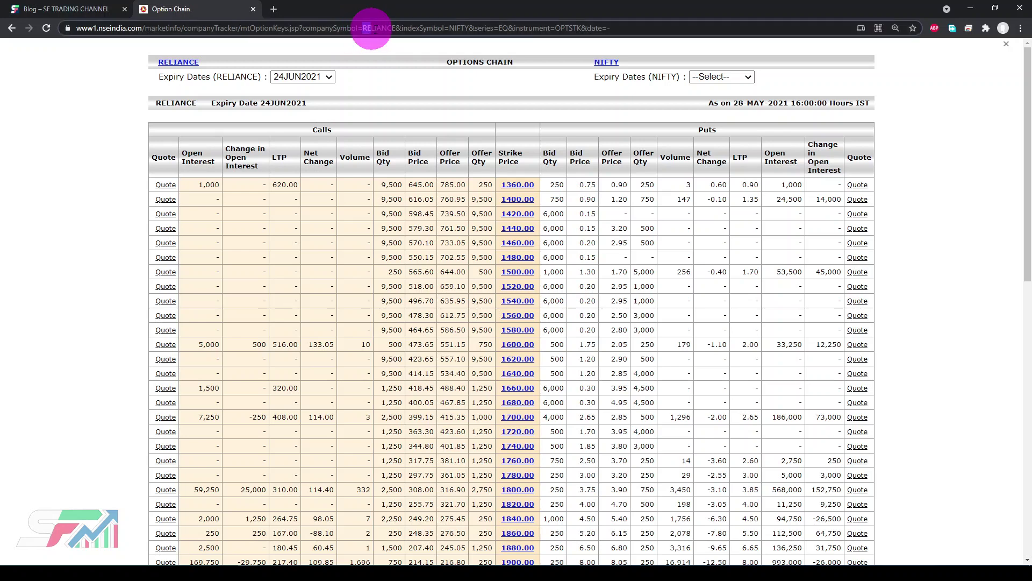
{"action": "double_click", "coordinate": [403, 28]}
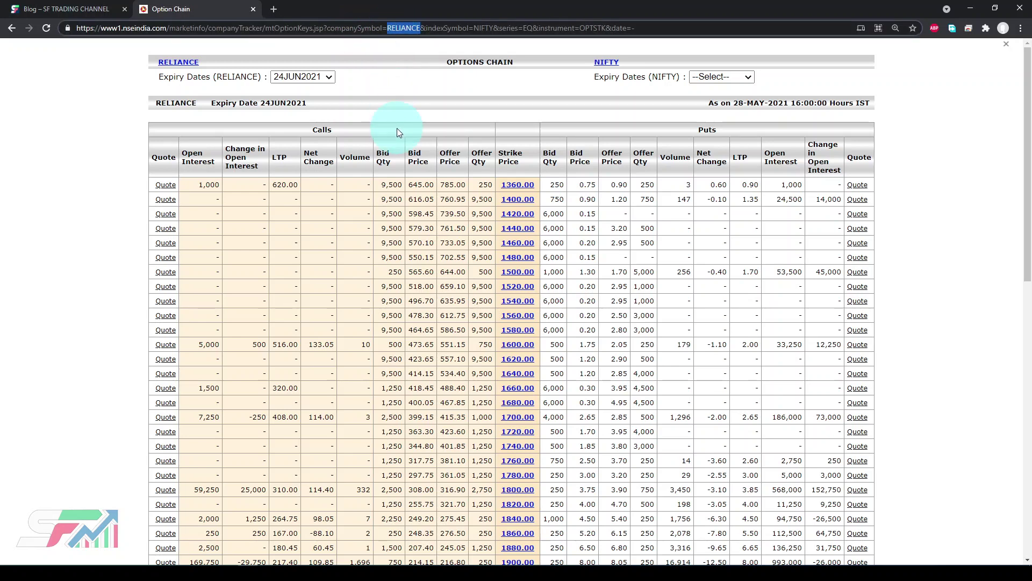
{"action": "type", "text": "sbin"}
{"action": "key", "text": "Return"}
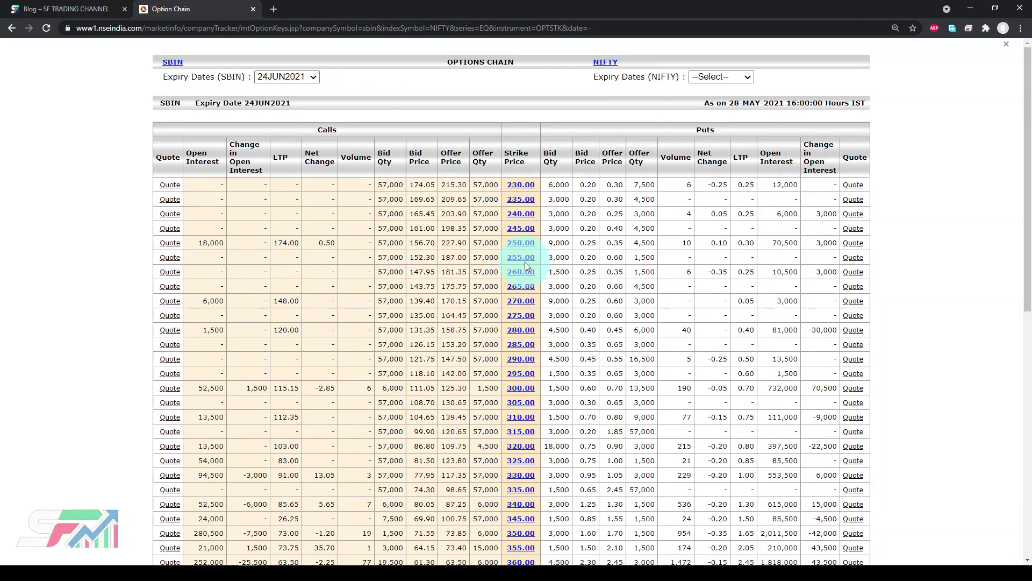
Change the company symbol in the page address back to reliance and reload the option chain.
{"action": "double_click", "coordinate": [369, 28]}
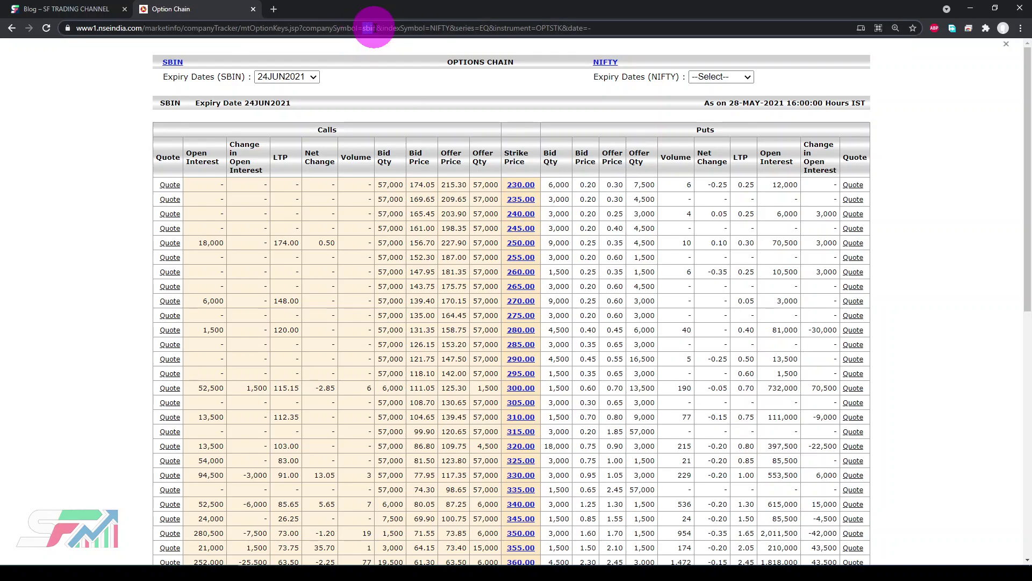
{"action": "type", "text": "relianc"}
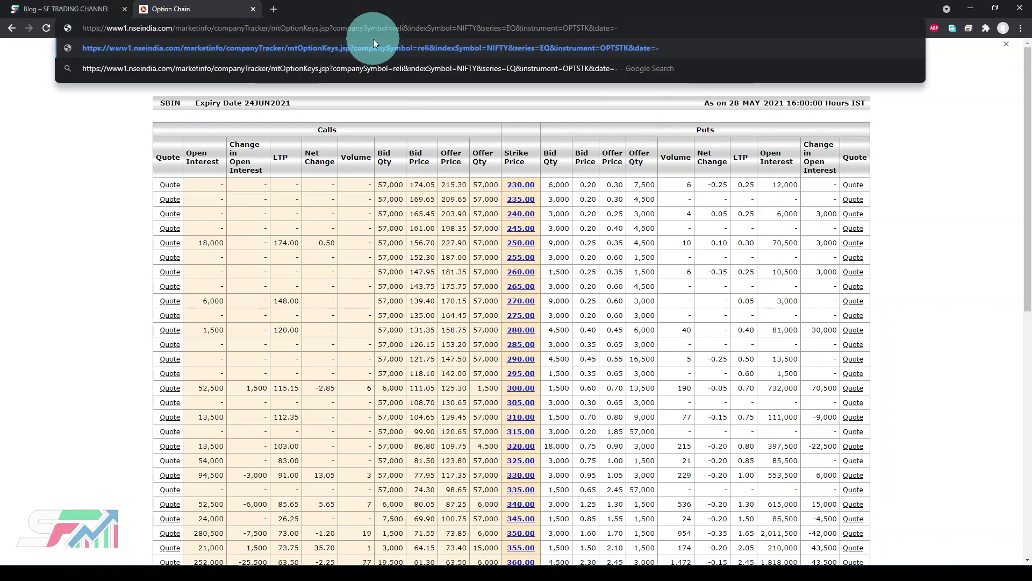
{"action": "type", "text": "e"}
{"action": "key", "text": "Return"}
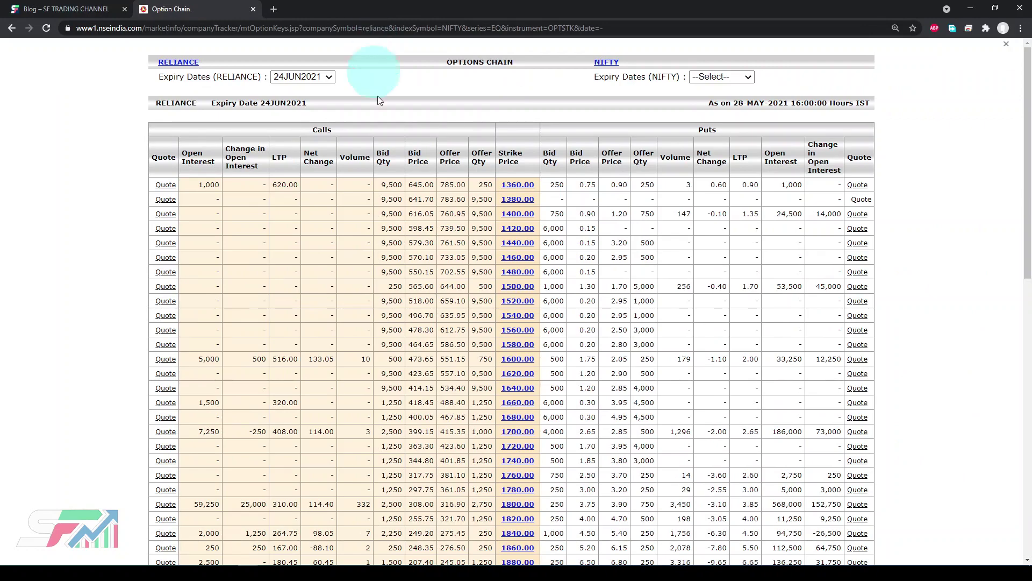
Look through the Reliance strike prices and copy the full address of the option chain page.
{"action": "scroll", "coordinate": [602, 202], "scroll_direction": "down", "scroll_amount": 7}
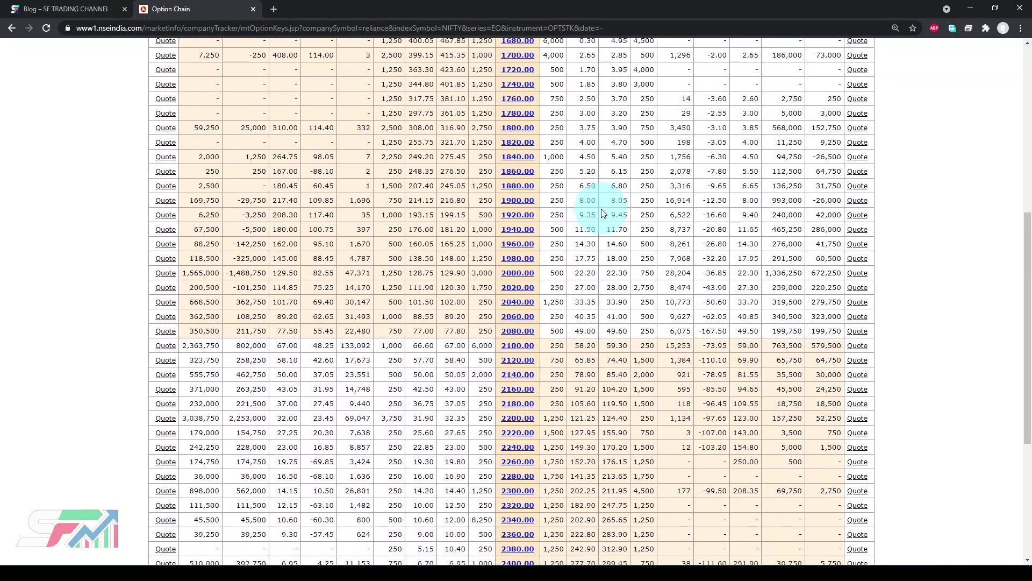
{"action": "scroll", "coordinate": [602, 214], "scroll_direction": "up", "scroll_amount": 7}
{"action": "left_click", "coordinate": [431, 29]}
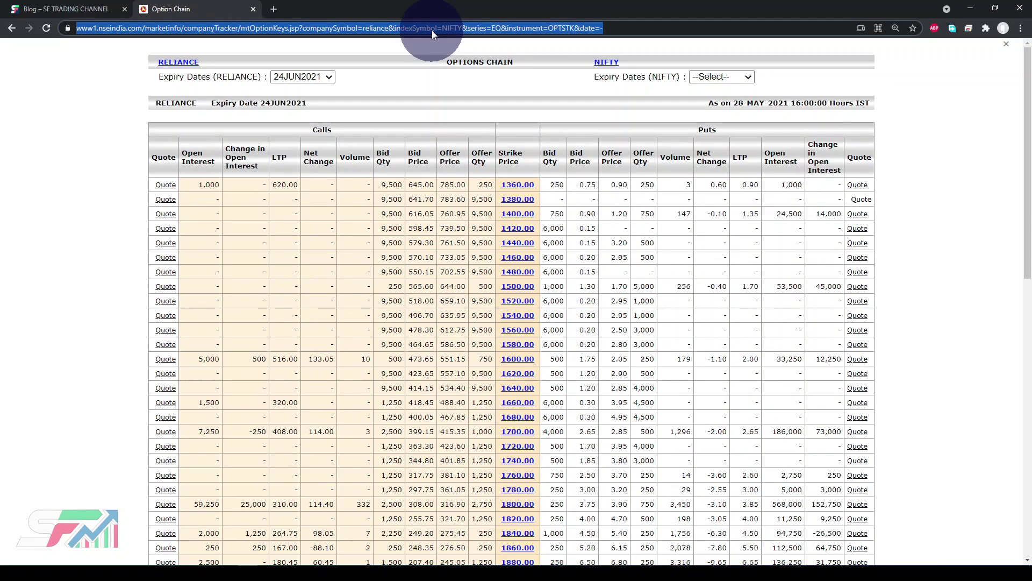
{"action": "right_click", "coordinate": [431, 30]}
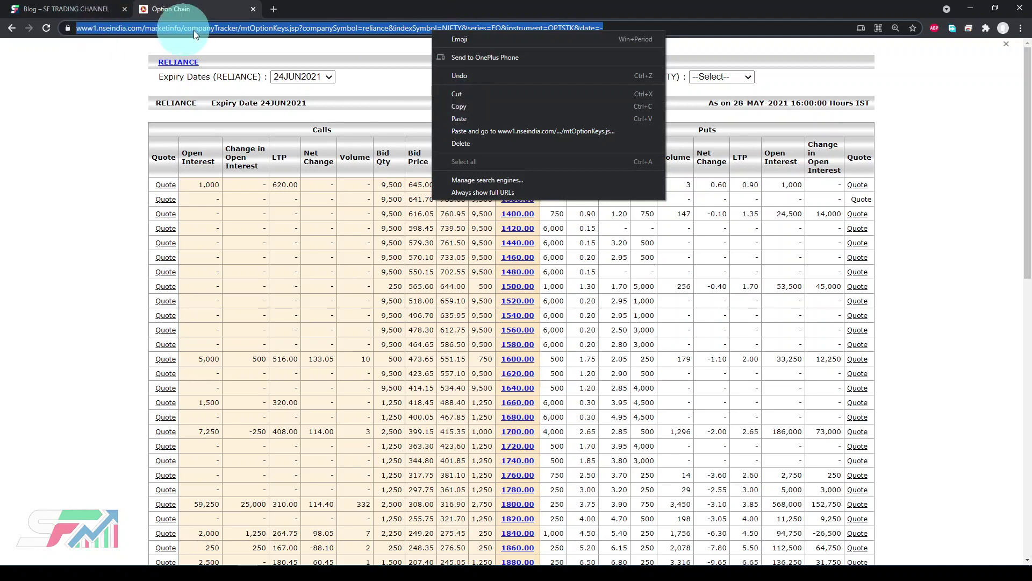
{"action": "left_click", "coordinate": [469, 109]}
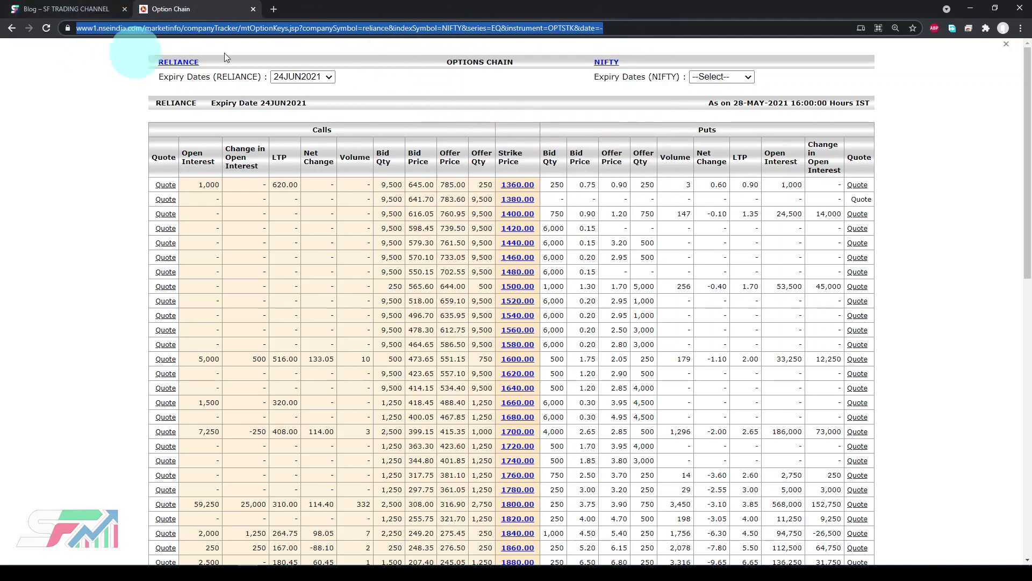
Switch to Excel, create a blank workbook and start a new web query for external data.
{"action": "left_click", "coordinate": [215, 427]}
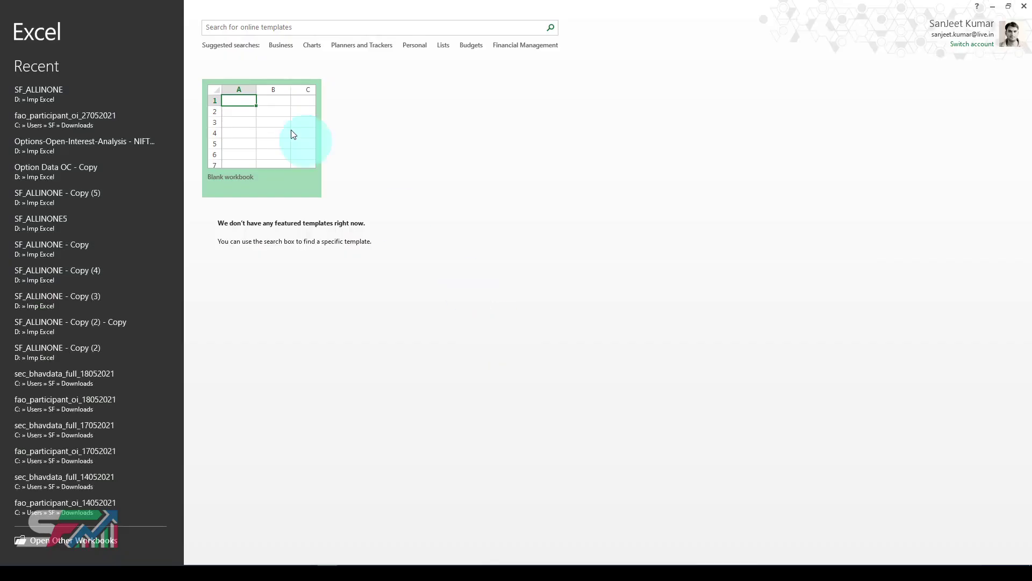
{"action": "left_click", "coordinate": [244, 122]}
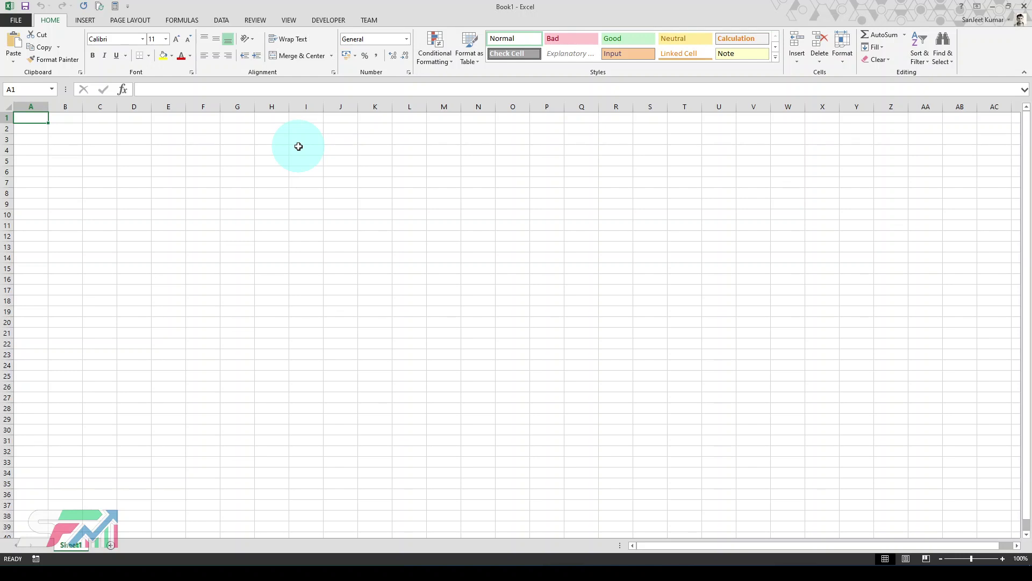
{"action": "left_click", "coordinate": [225, 23]}
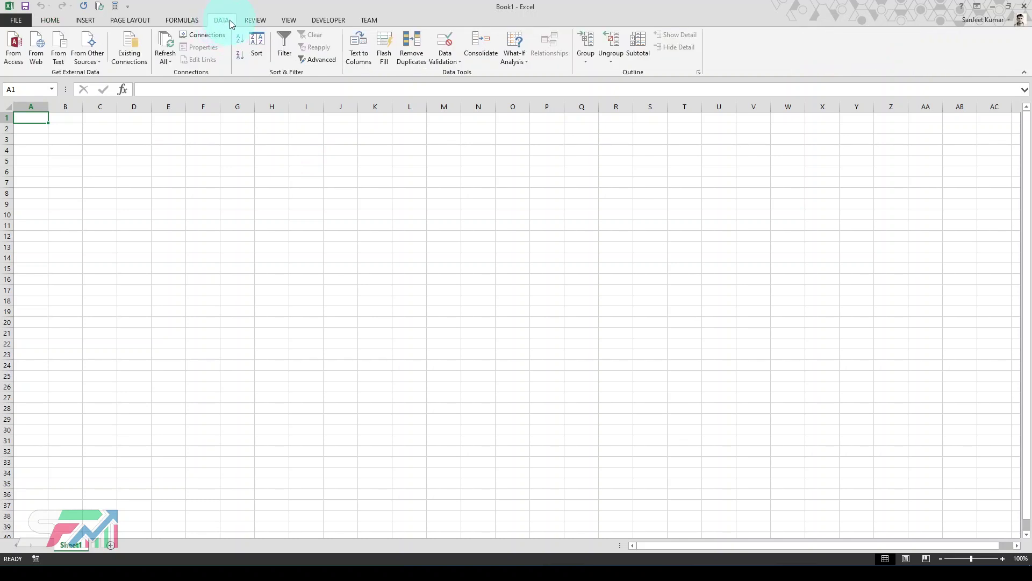
{"action": "left_click", "coordinate": [37, 52]}
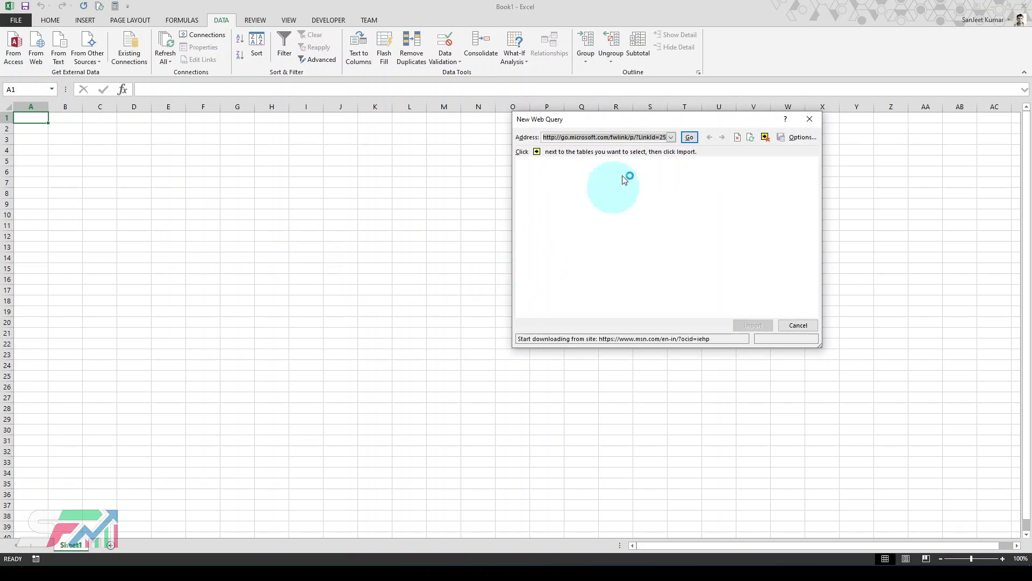
Load the copied option chain address in the web query and enlarge its window to fit the table's full width.
{"action": "left_click", "coordinate": [608, 141]}
{"action": "key", "text": "ctrl+v"}
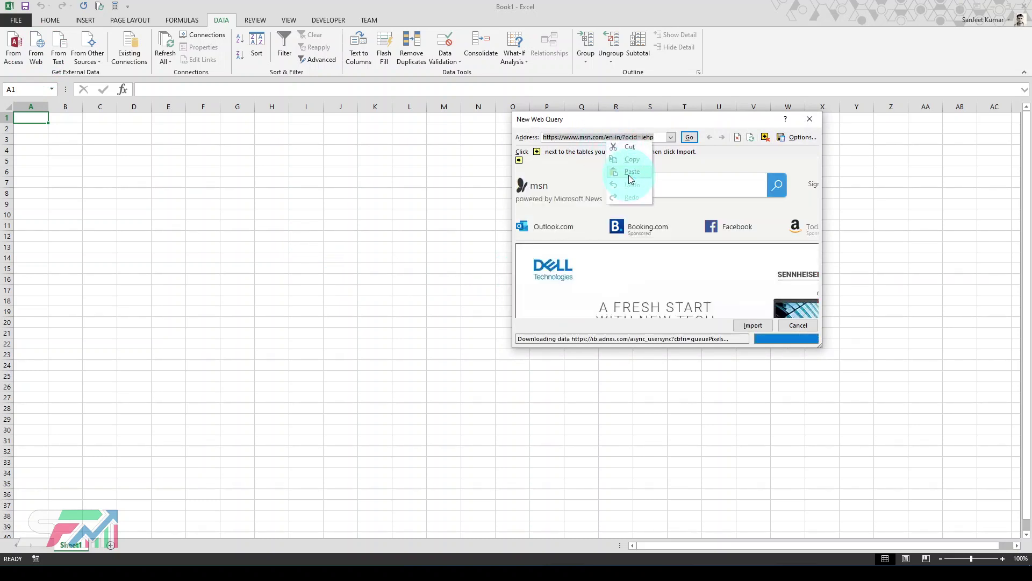
{"action": "left_click", "coordinate": [688, 137]}
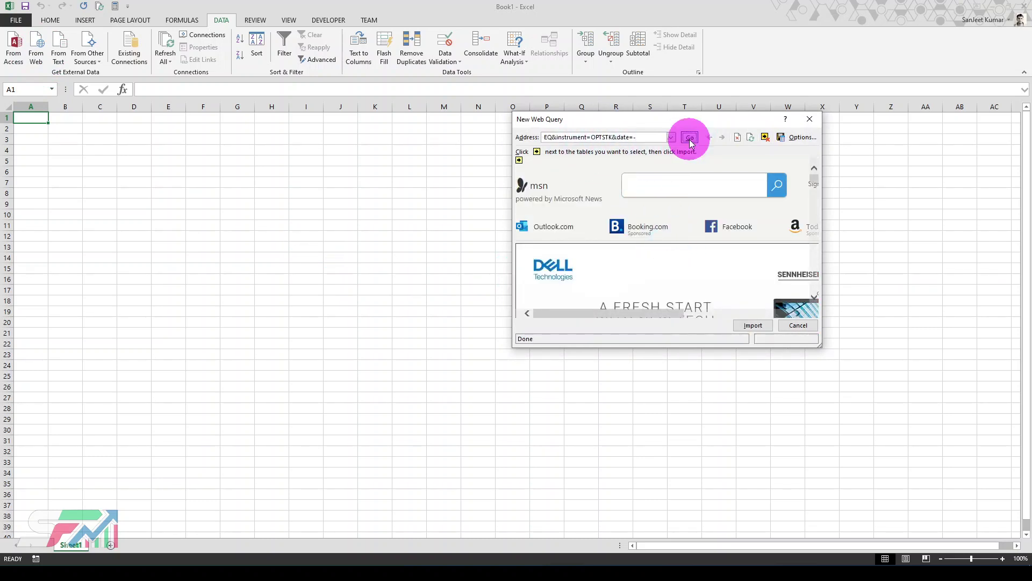
{"action": "left_click_drag", "start_coordinate": [821, 346], "coordinate": [956, 488]}
{"action": "left_click_drag", "start_coordinate": [626, 121], "coordinate": [525, 104]}
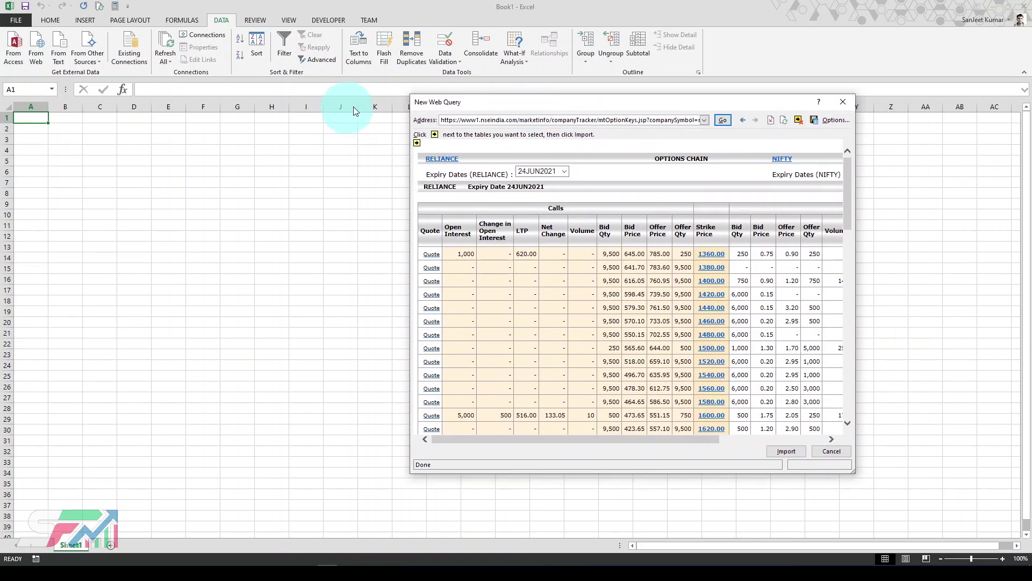
{"action": "left_click_drag", "start_coordinate": [404, 98], "coordinate": [235, 82]}
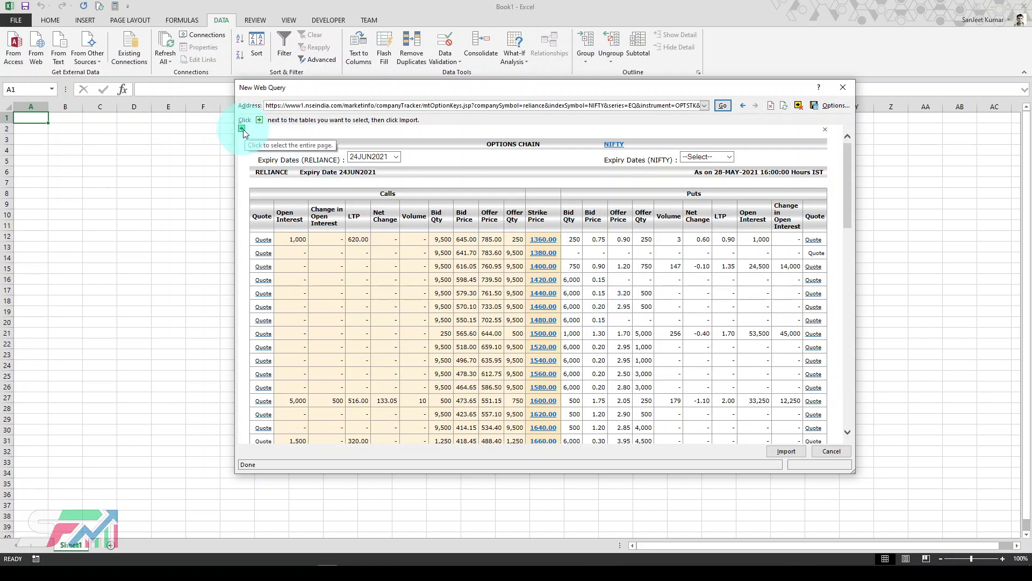
Select the entire option chain page and import it into the existing worksheet at =$A$1.
{"action": "scroll", "coordinate": [505, 247], "scroll_direction": "down", "scroll_amount": 1}
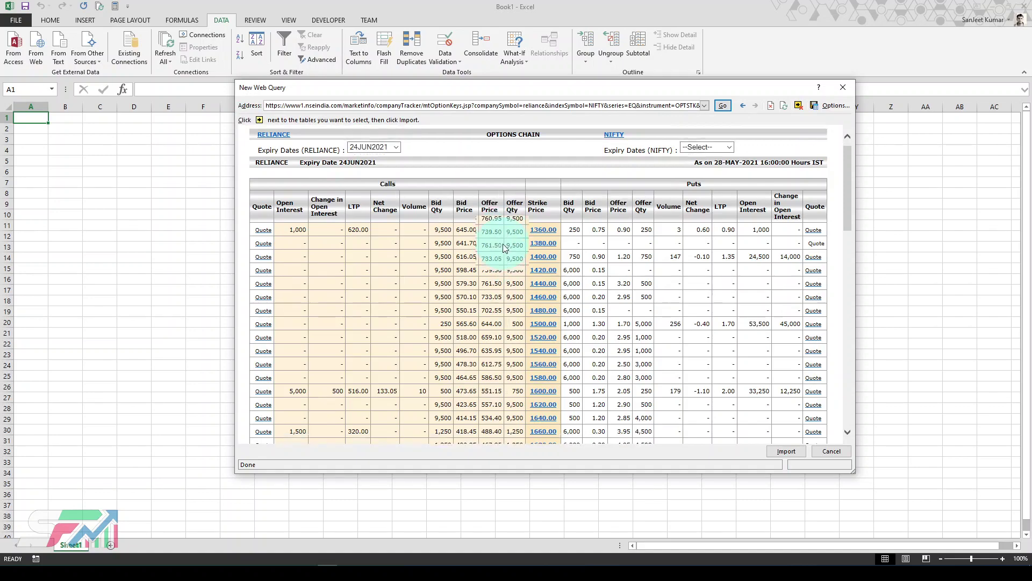
{"action": "scroll", "coordinate": [504, 246], "scroll_direction": "down", "scroll_amount": 10}
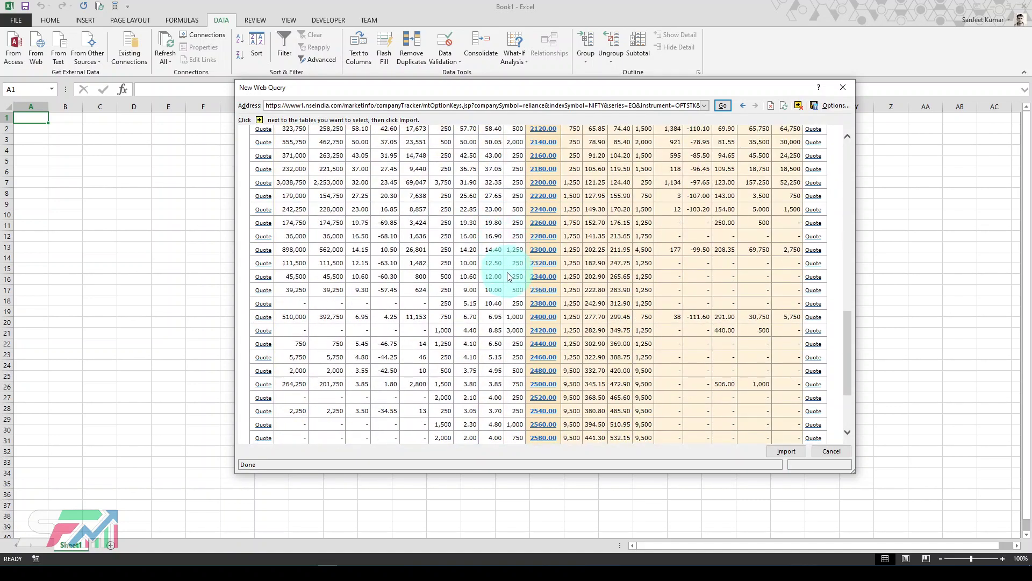
{"action": "scroll", "coordinate": [508, 274], "scroll_direction": "up", "scroll_amount": 5}
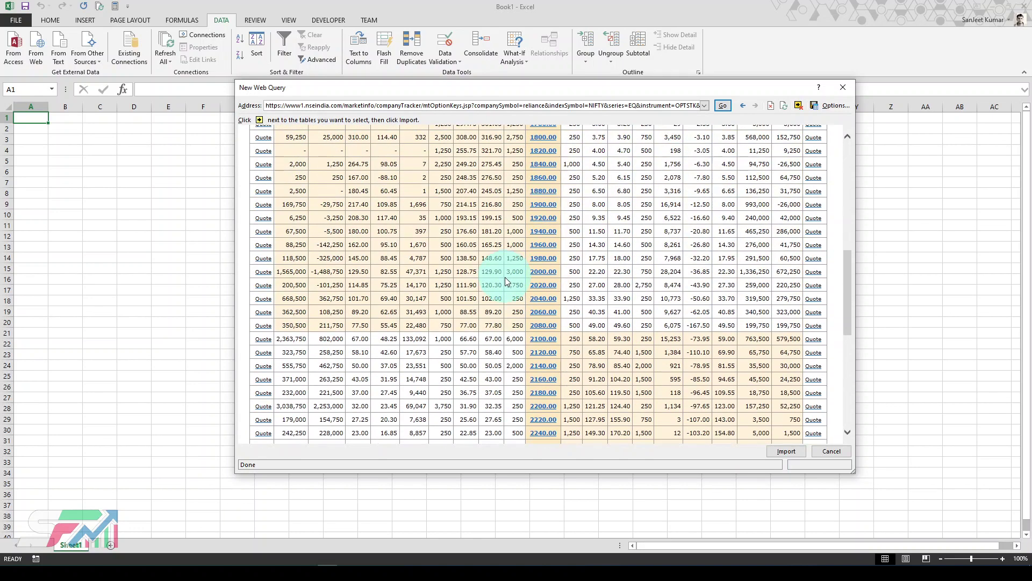
{"action": "scroll", "coordinate": [505, 277], "scroll_direction": "up", "scroll_amount": 10}
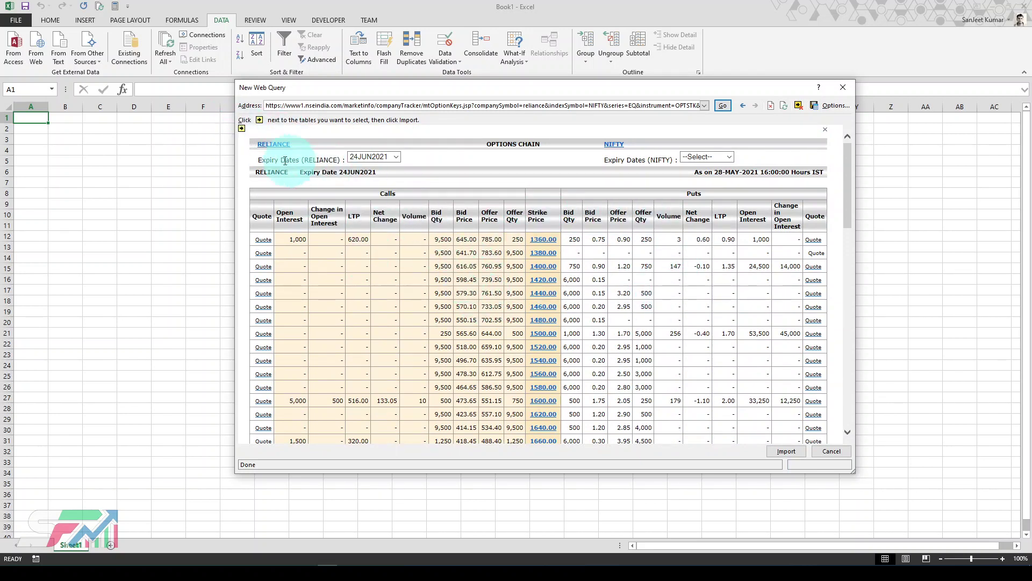
{"action": "left_click", "coordinate": [242, 129]}
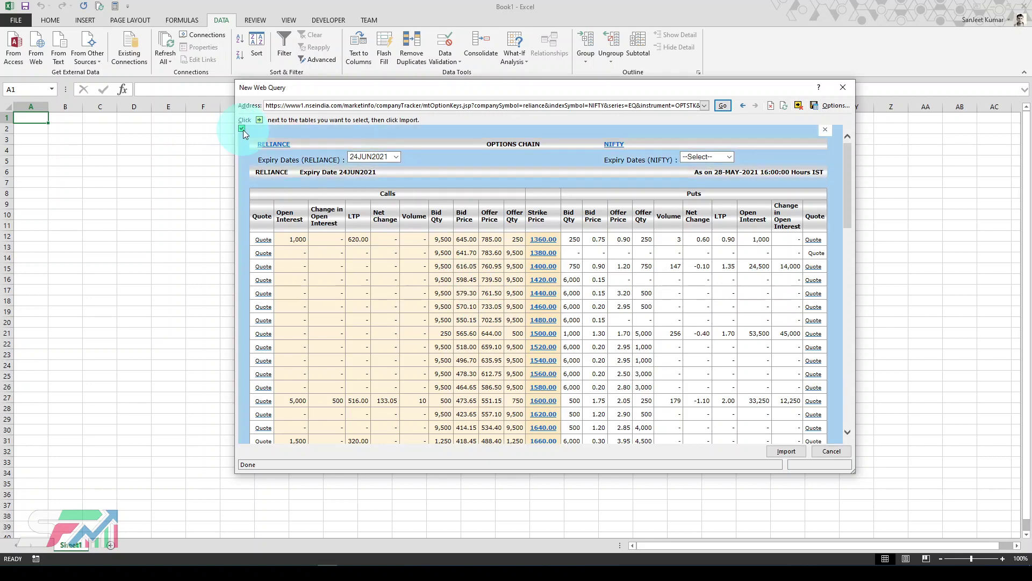
{"action": "left_click", "coordinate": [786, 451]}
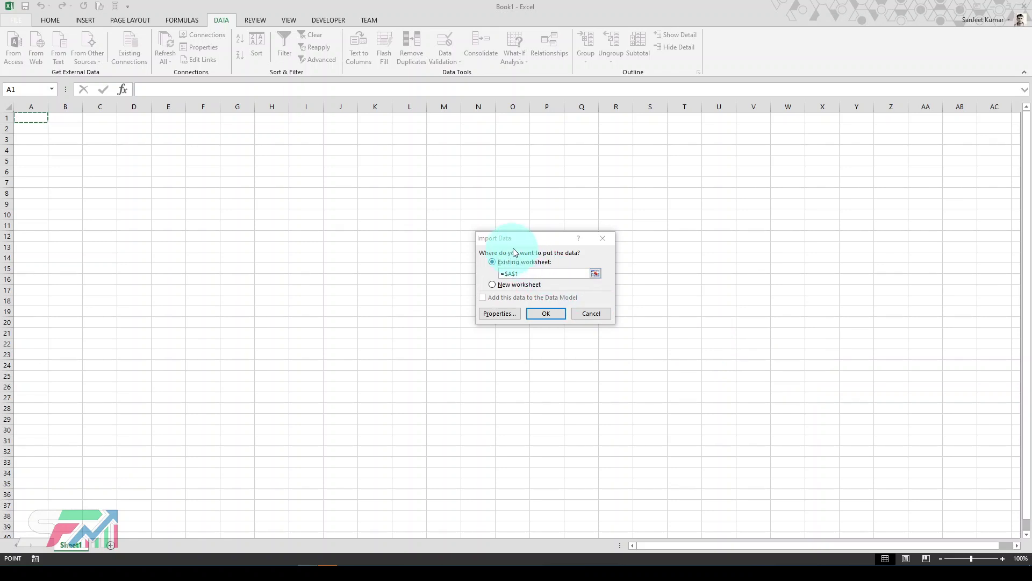
{"action": "left_click_drag", "start_coordinate": [529, 239], "coordinate": [511, 224]}
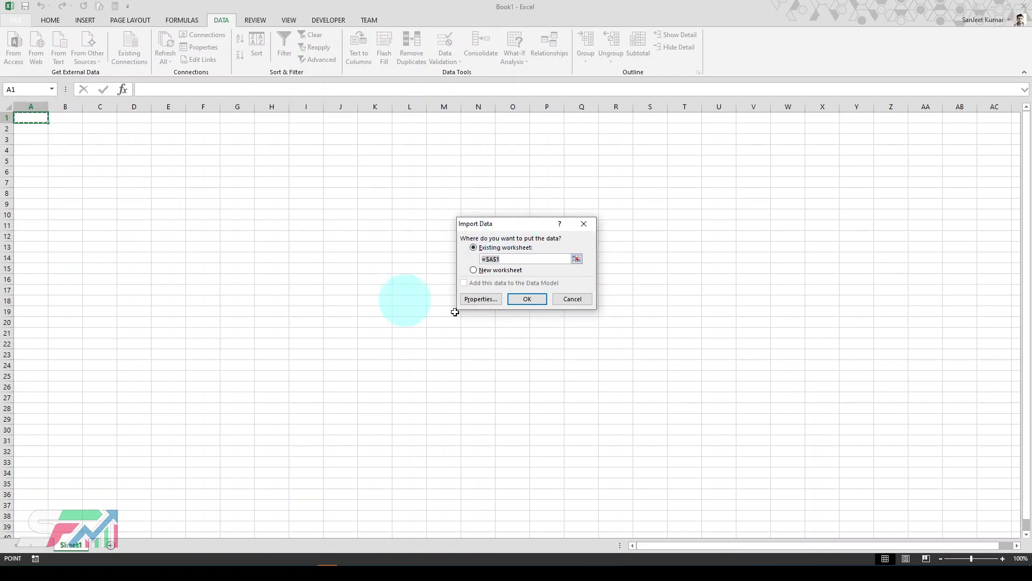
{"action": "left_click", "coordinate": [525, 294]}
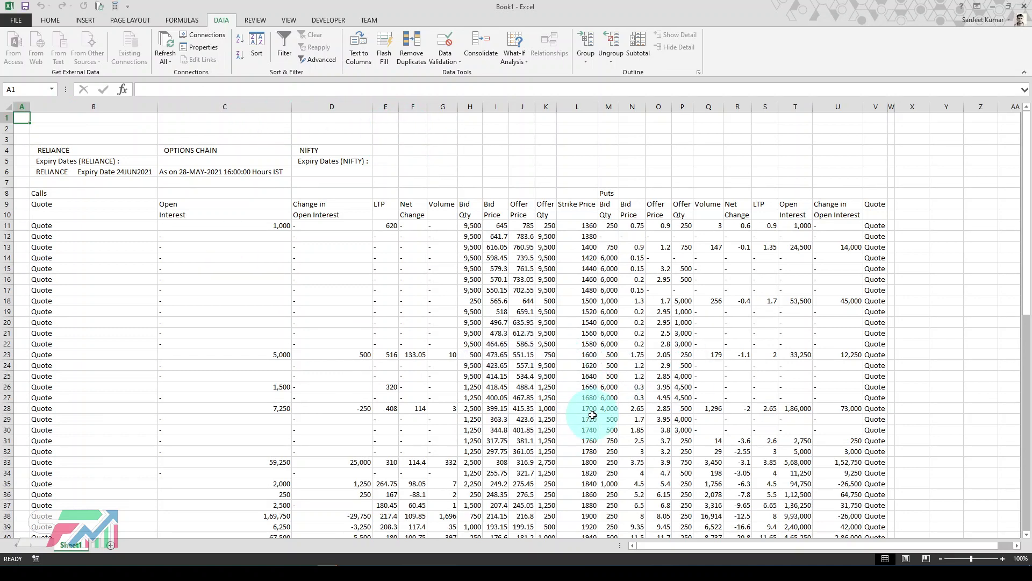
Review the imported option chain rows and compare them with the source page in the browser.
{"action": "scroll", "coordinate": [592, 414], "scroll_direction": "down", "scroll_amount": 15}
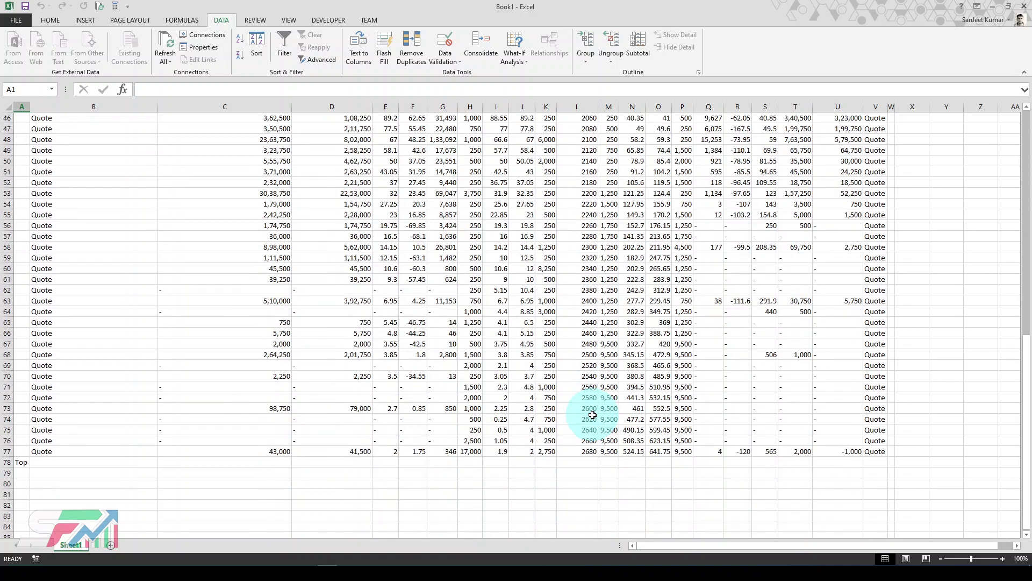
{"action": "scroll", "coordinate": [592, 414], "scroll_direction": "up", "scroll_amount": 15}
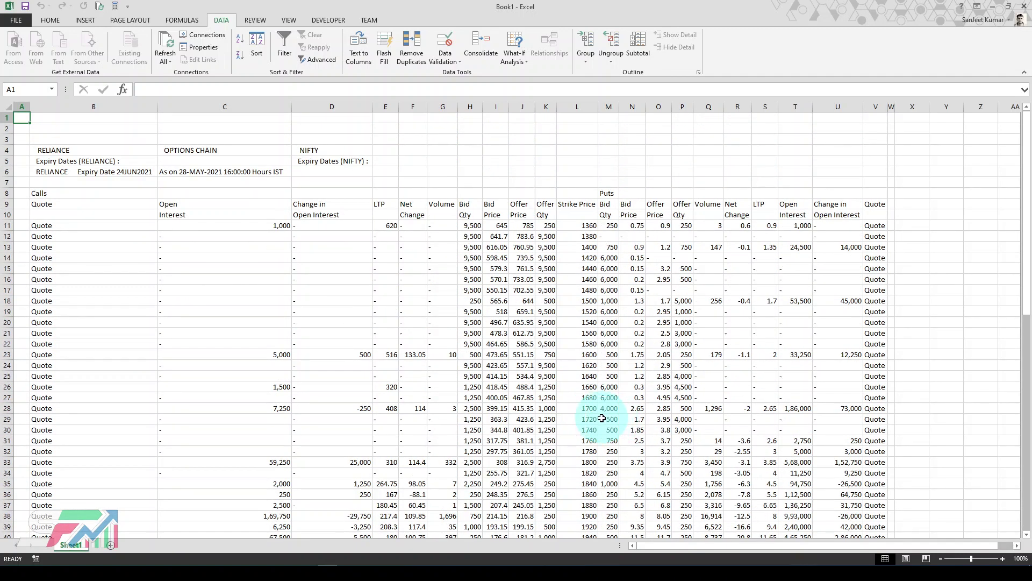
{"action": "left_click", "coordinate": [276, 559]}
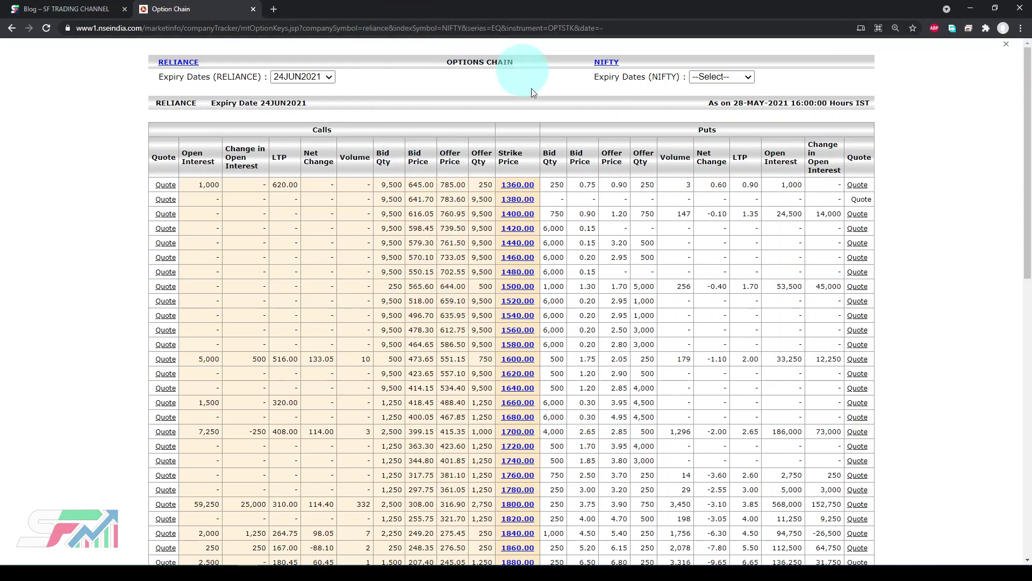
{"action": "left_click", "coordinate": [970, 7]}
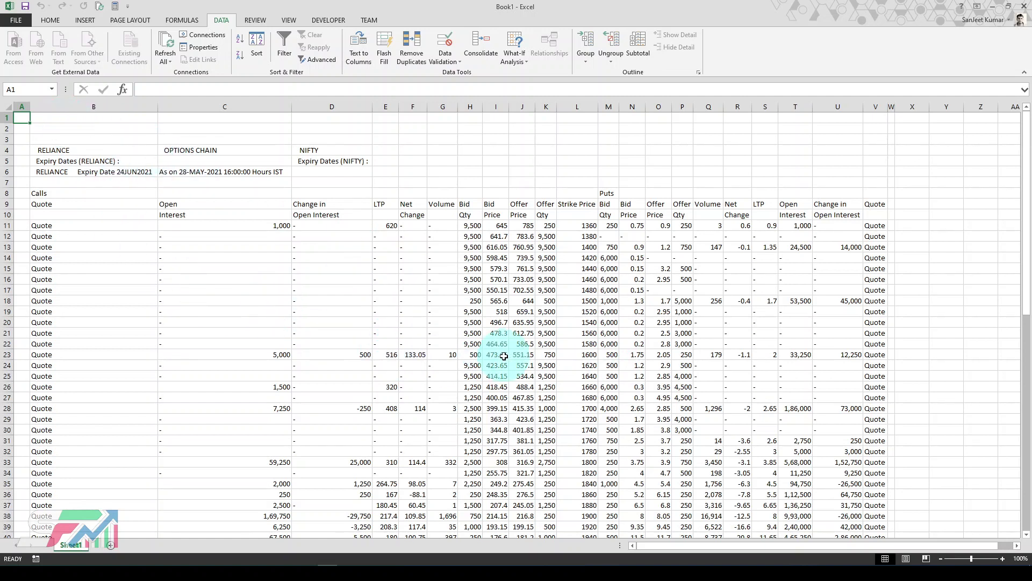
Turn on automatic refresh at a minute interval for the imported external data range and apply its properties.
{"action": "left_click", "coordinate": [203, 48]}
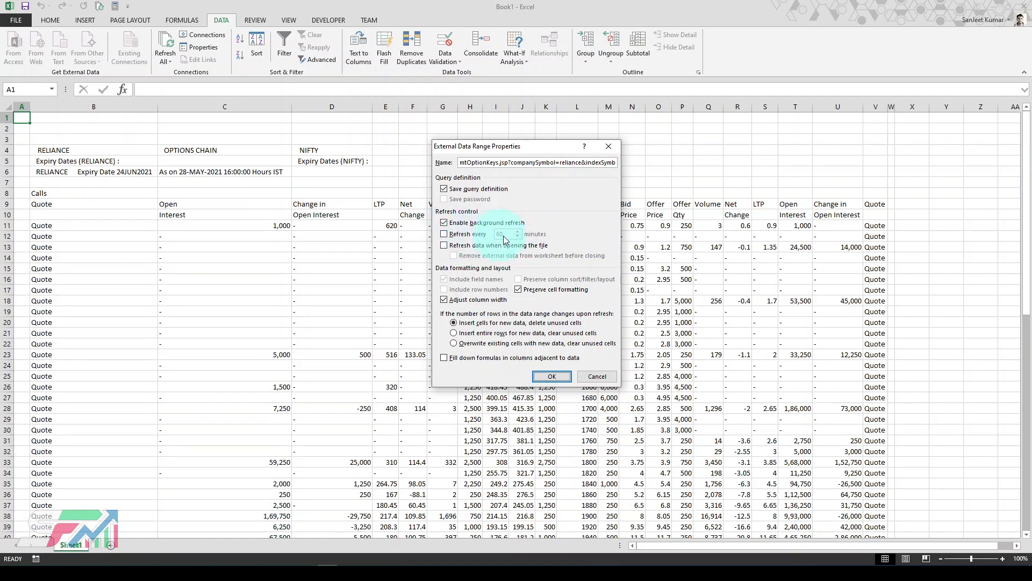
{"action": "left_click", "coordinate": [444, 234]}
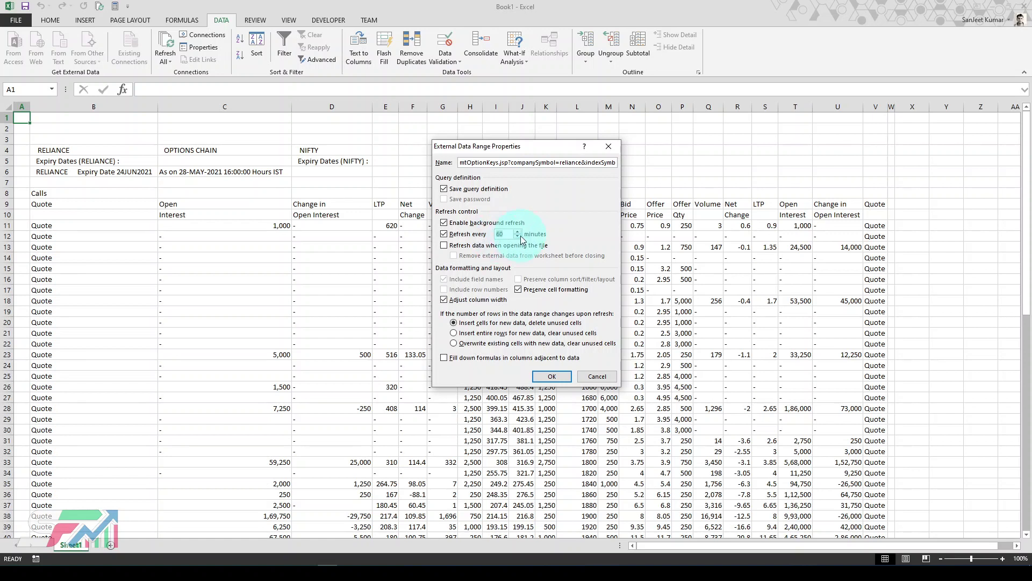
{"action": "left_click", "coordinate": [506, 234]}
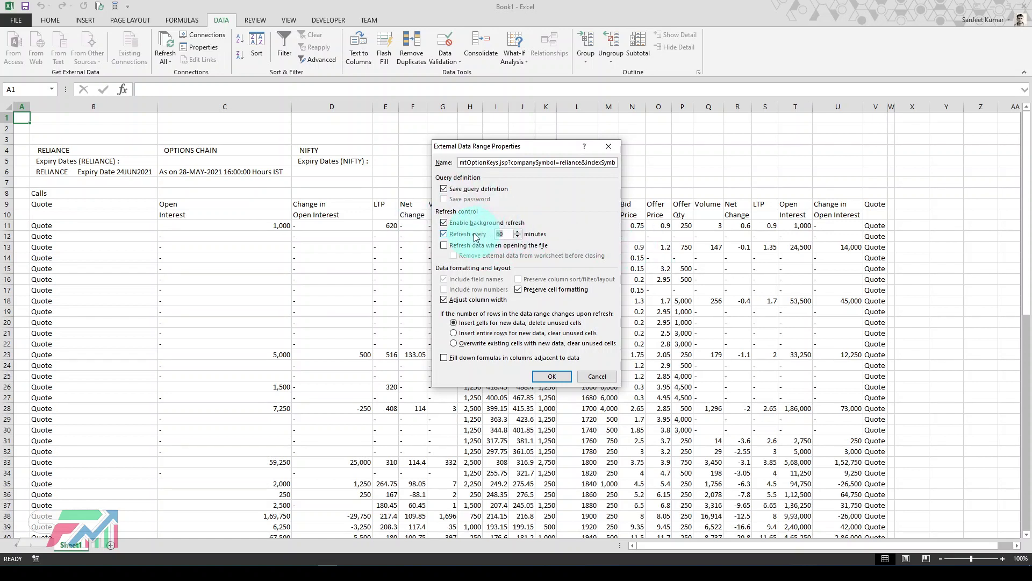
{"action": "left_click", "coordinate": [477, 236]}
{"action": "left_click", "coordinate": [552, 377]}
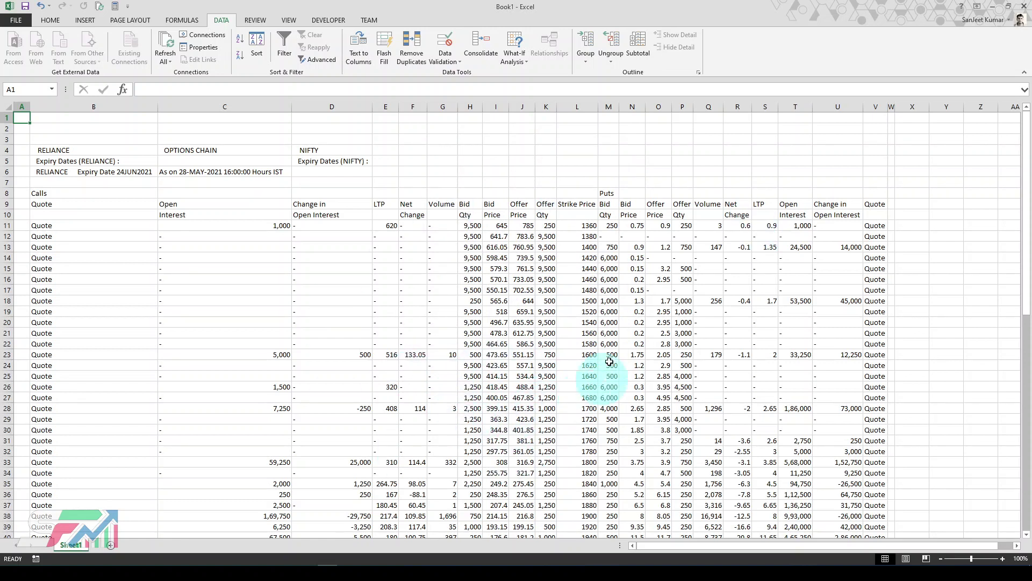
Apply orange gradient-fill data bars to the calls and puts Open Interest values, rows 11 to 77 of columns C and T.
{"action": "scroll", "coordinate": [519, 285], "scroll_direction": "down", "scroll_amount": 2}
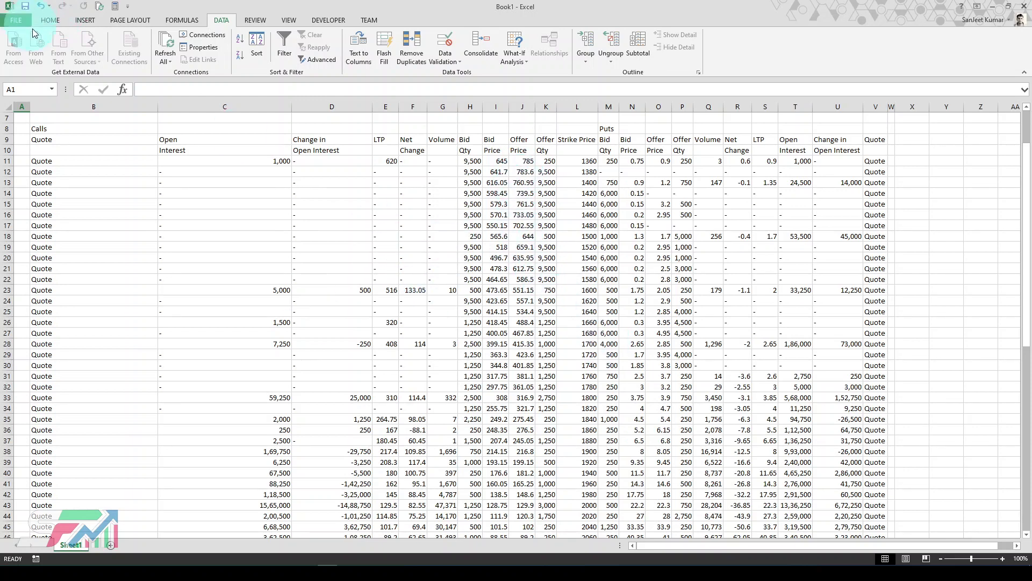
{"action": "left_click", "coordinate": [48, 22]}
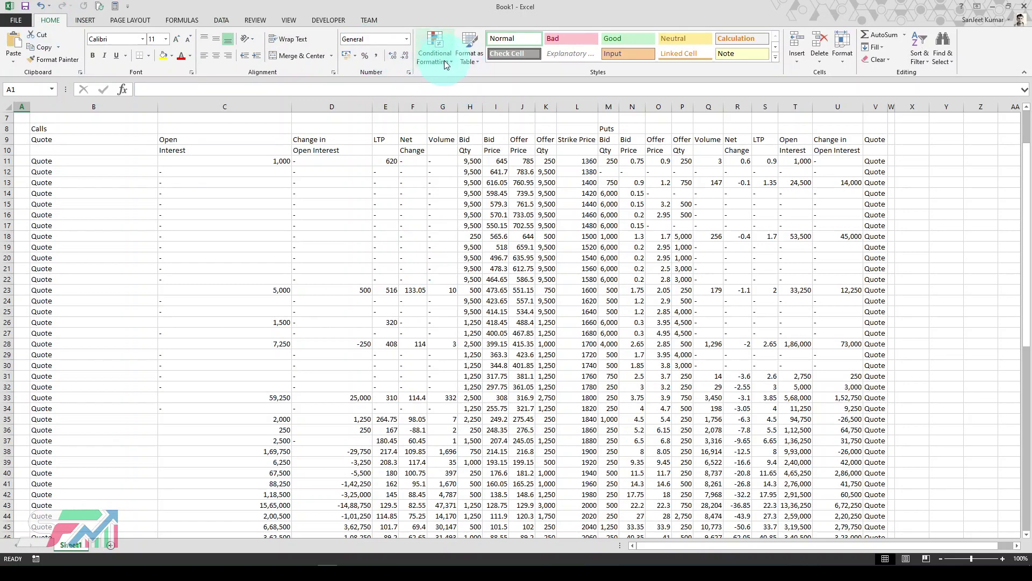
{"action": "left_click_drag", "start_coordinate": [252, 163], "coordinate": [258, 502]}
{"action": "scroll", "coordinate": [699, 452], "scroll_direction": "up", "scroll_amount": 13}
{"action": "left_click_drag", "start_coordinate": [796, 225], "coordinate": [792, 515]}
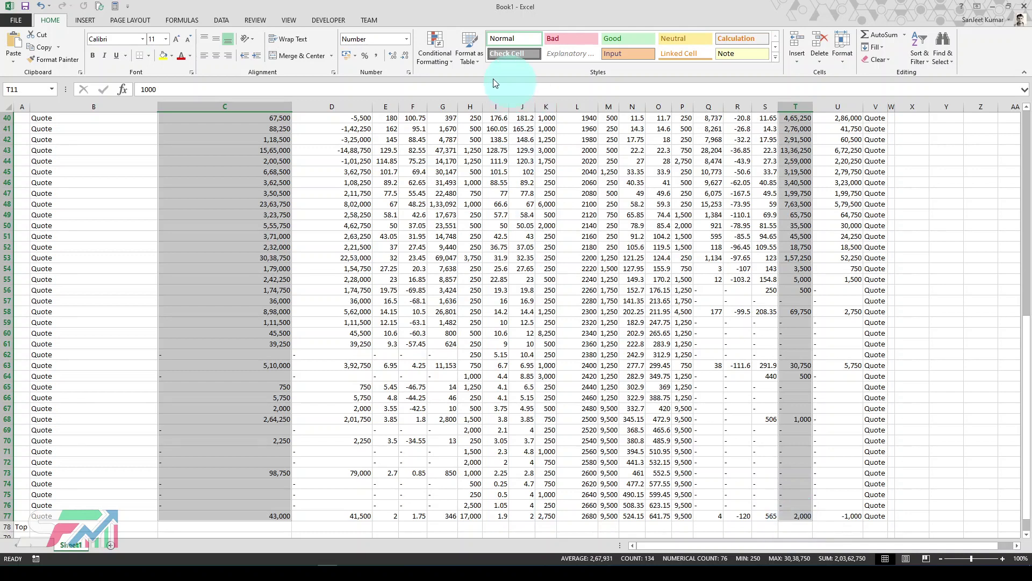
{"action": "left_click", "coordinate": [440, 63]}
{"action": "left_click", "coordinate": [469, 130]}
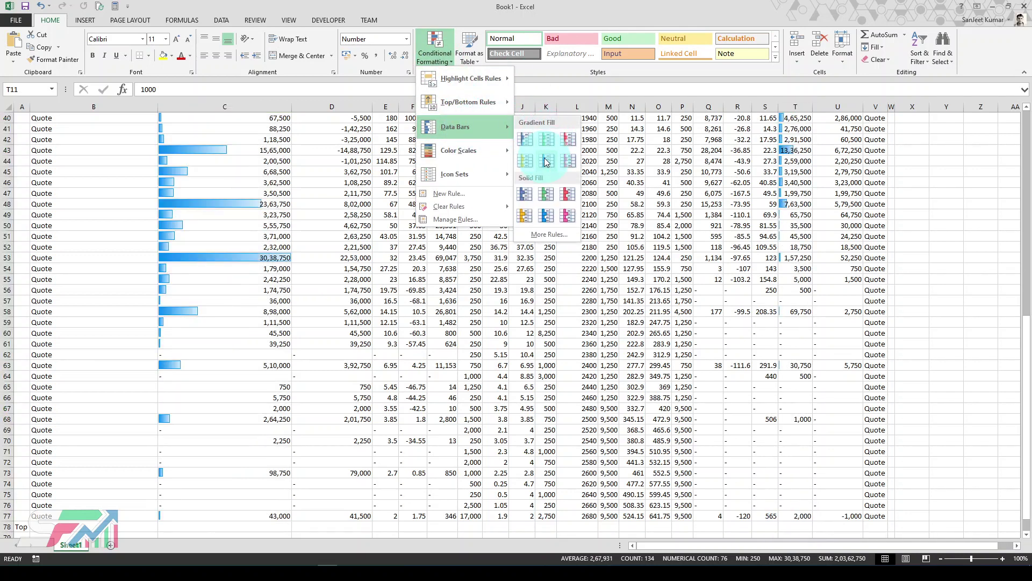
{"action": "left_click", "coordinate": [525, 161]}
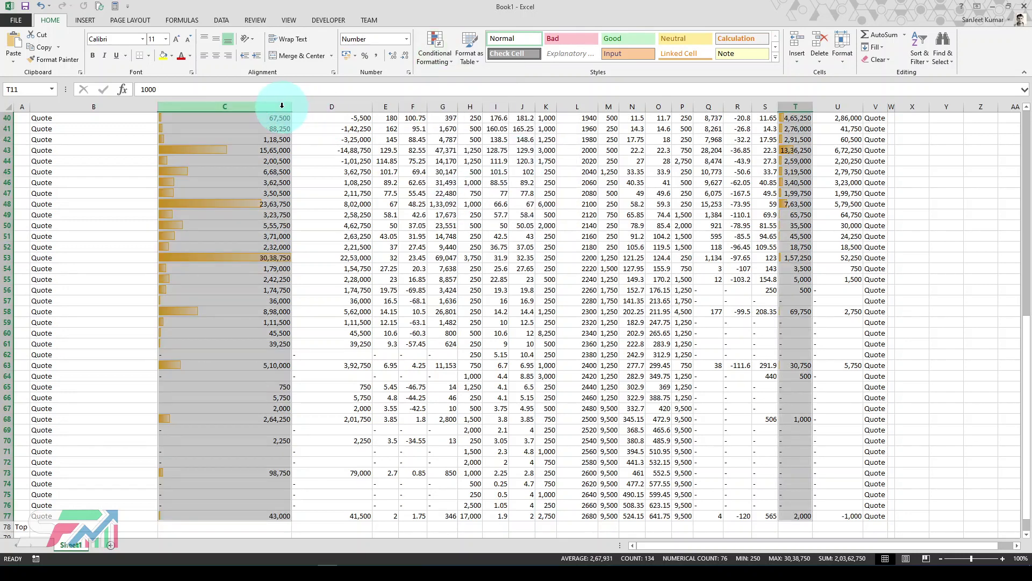
Apply purple gradient-fill data bars to both Change in Open Interest ranges, D11:D77 and U11:U77.
{"action": "left_click_drag", "start_coordinate": [352, 516], "coordinate": [350, 140]}
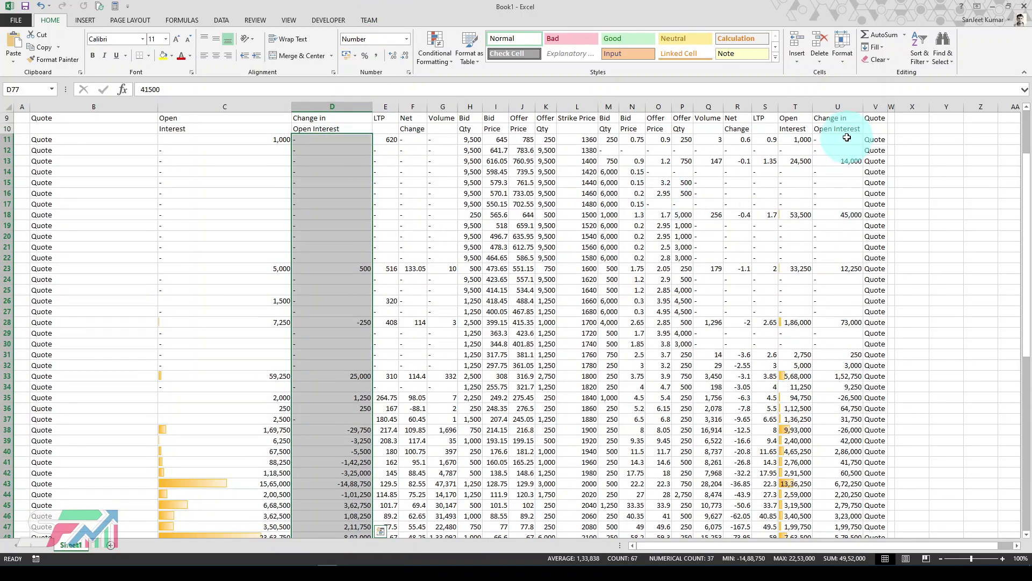
{"action": "left_click_drag", "start_coordinate": [847, 138], "coordinate": [850, 491]}
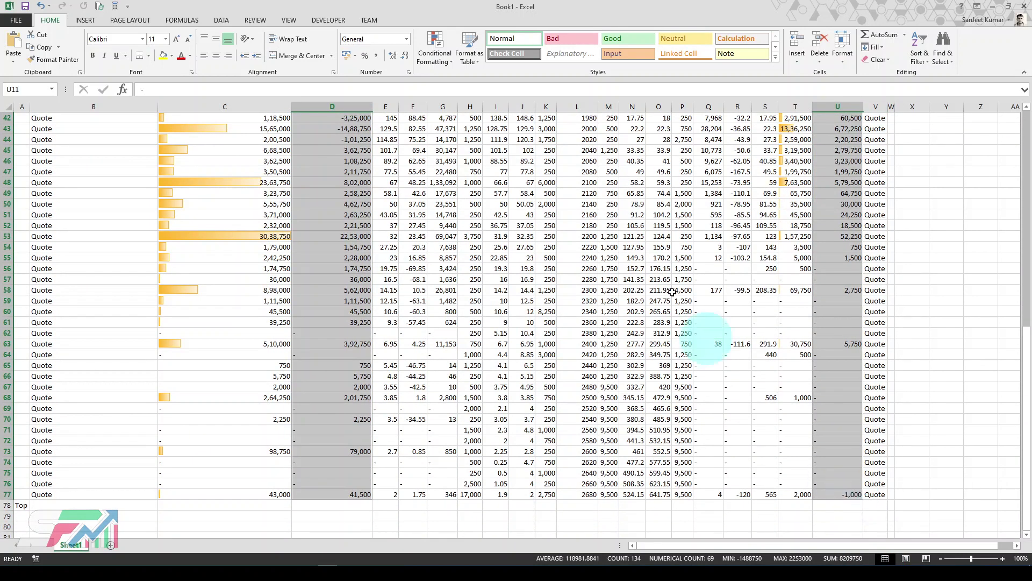
{"action": "left_click", "coordinate": [452, 63]}
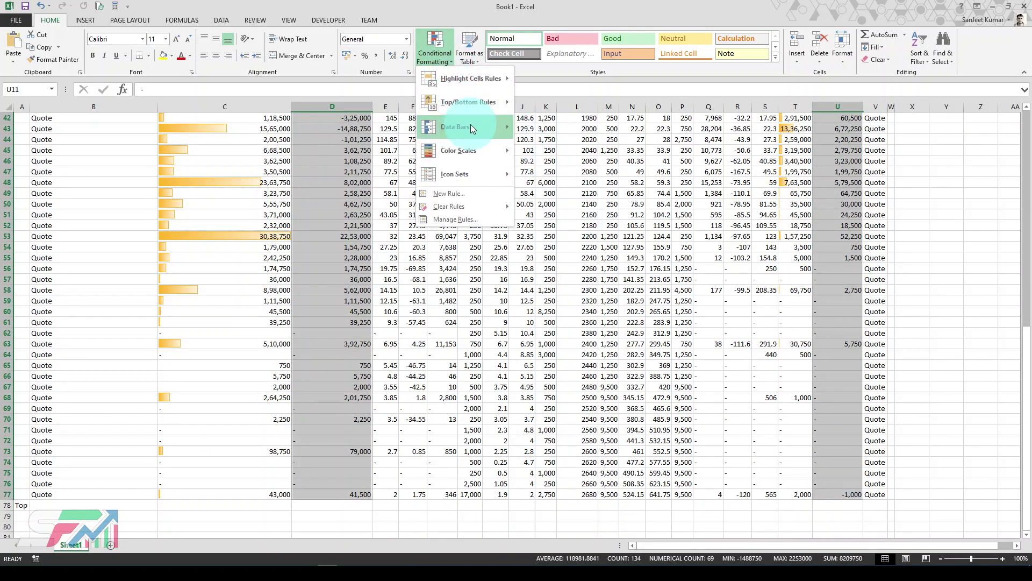
{"action": "mouse_move", "coordinate": [472, 128]}
{"action": "left_click", "coordinate": [569, 161]}
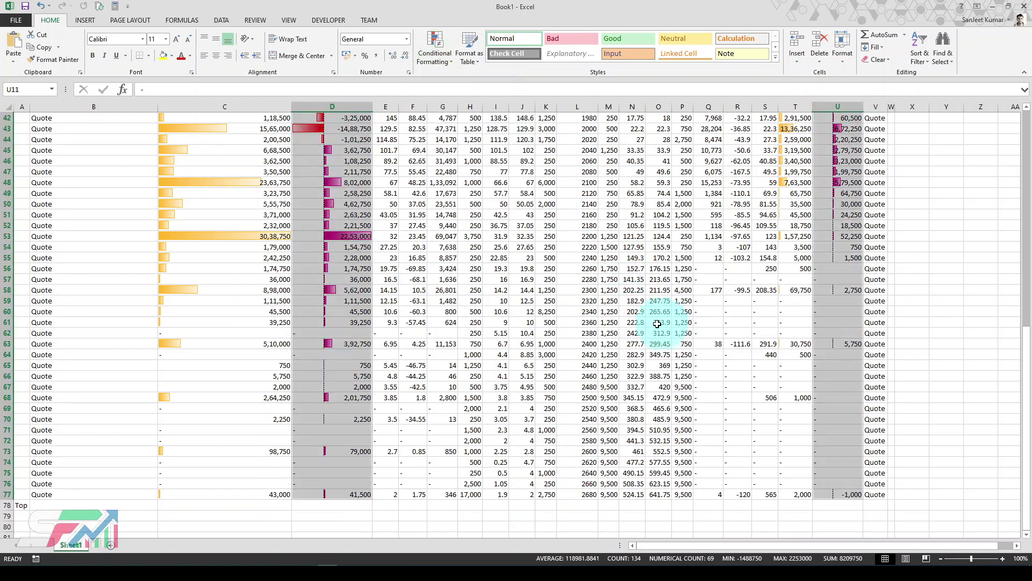
Narrow columns C, D, T and U together to one equal width that still fits their figures.
{"action": "left_click_drag", "start_coordinate": [226, 107], "coordinate": [329, 106]}
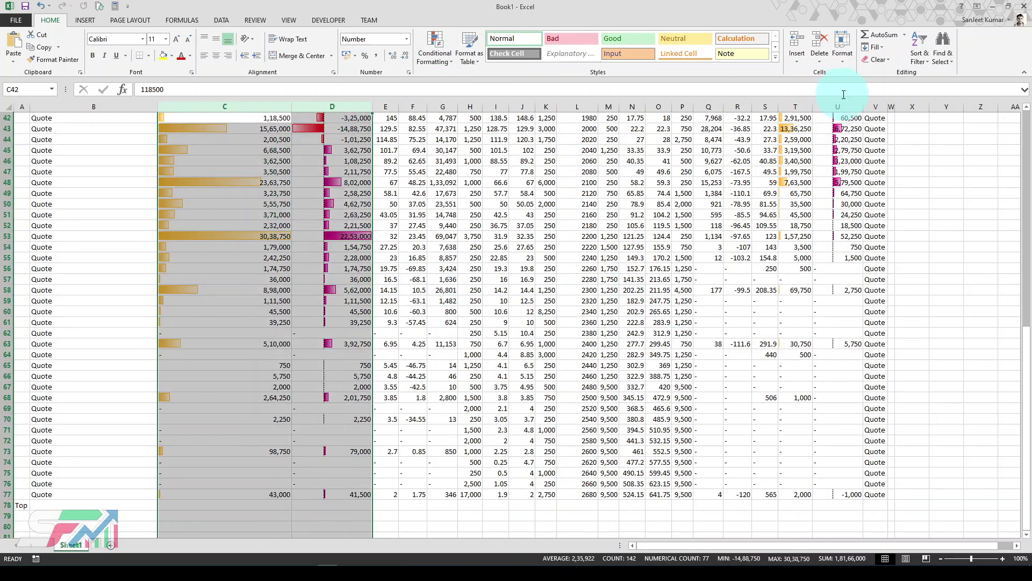
{"action": "mouse_move", "coordinate": [838, 107]}
{"action": "left_mouse_down"}
{"action": "mouse_move", "coordinate": [811, 106]}
{"action": "mouse_move", "coordinate": [822, 106]}
{"action": "left_mouse_up"}
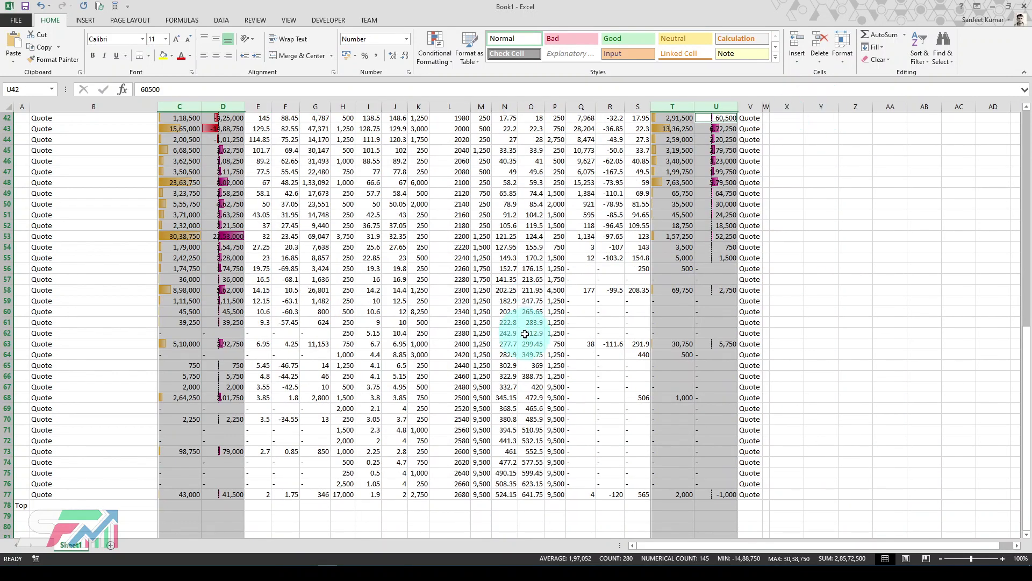
{"action": "scroll", "coordinate": [533, 339], "scroll_direction": "up", "scroll_amount": 5}
{"action": "left_click", "coordinate": [482, 387]}
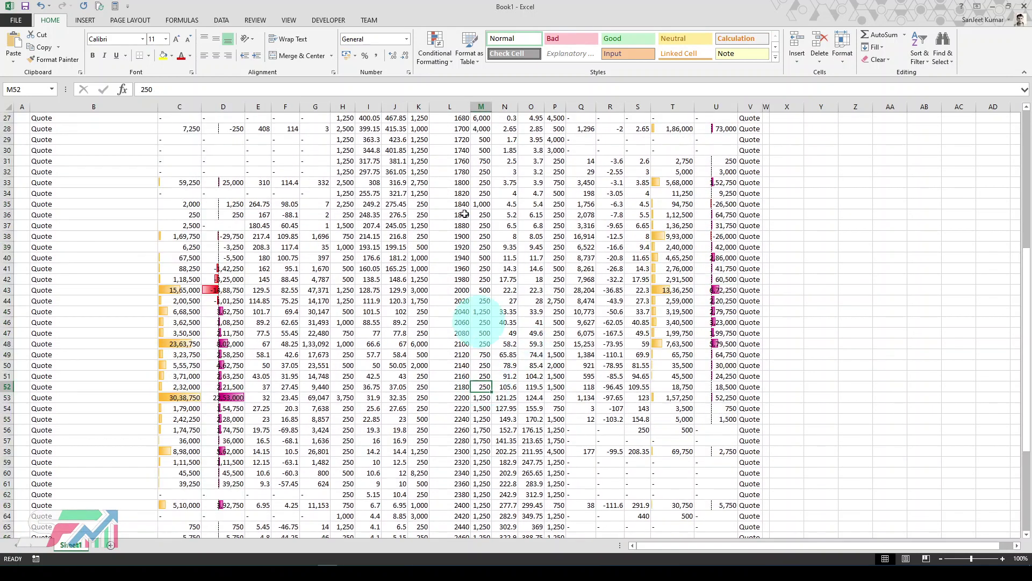
Centre the Strike Price values in column L and make them bold.
{"action": "left_click", "coordinate": [452, 107]}
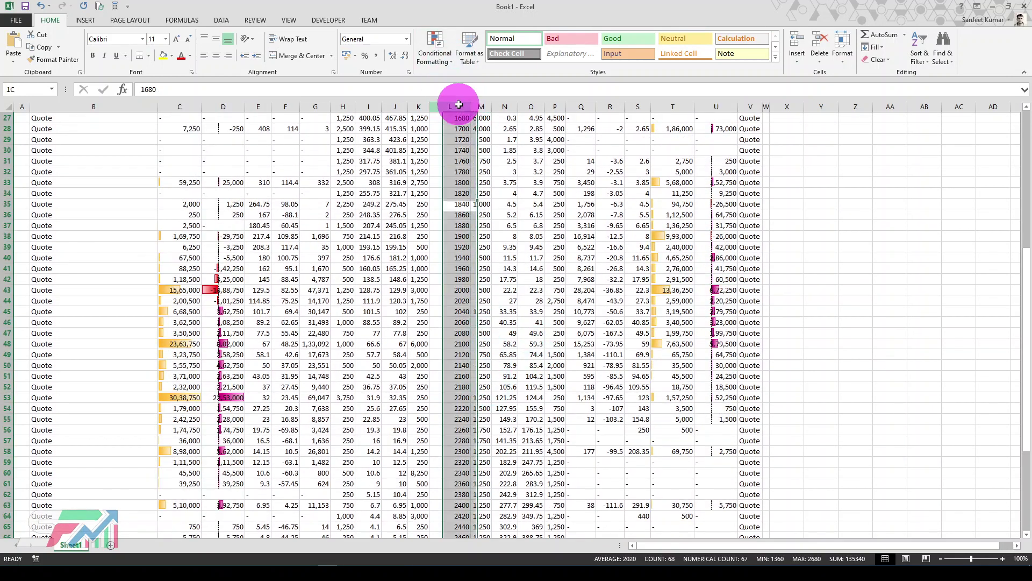
{"action": "left_click", "coordinate": [217, 57]}
{"action": "left_click", "coordinate": [92, 56]}
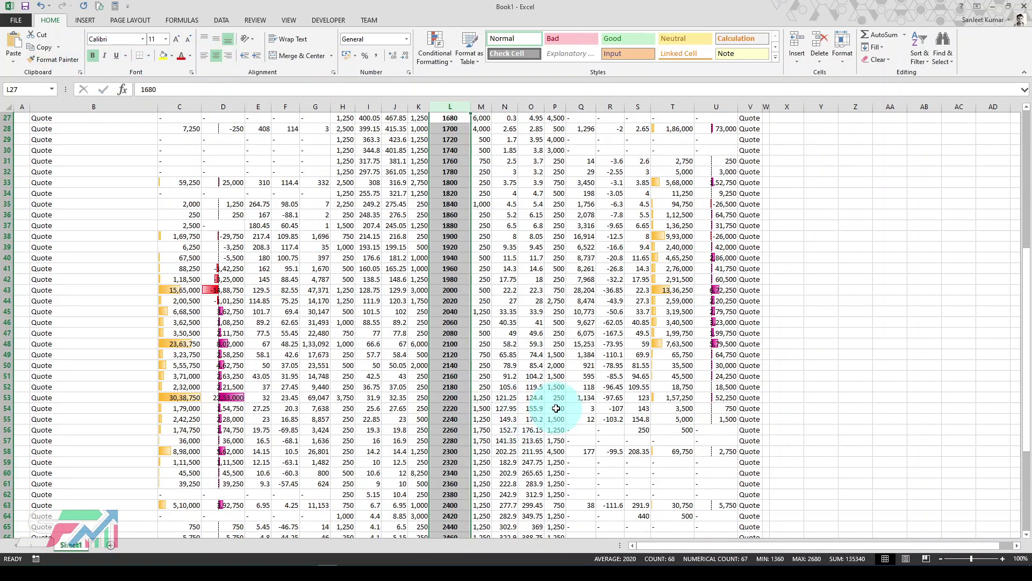
Examine the call open interest change at strike 2200 and the put open interest and its change at strike 2000.
{"action": "scroll", "coordinate": [528, 408], "scroll_direction": "down", "scroll_amount": 1}
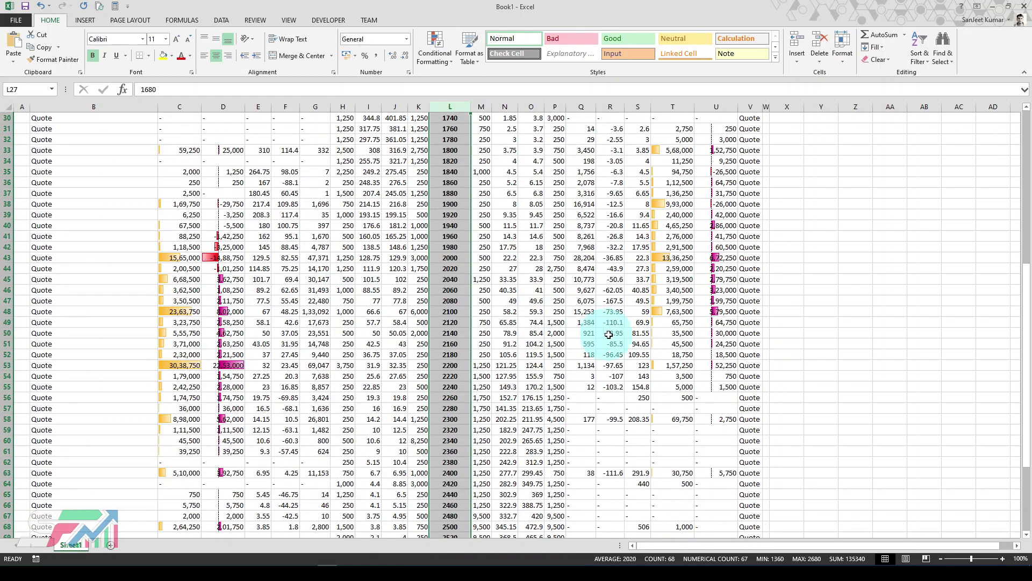
{"action": "left_click", "coordinate": [226, 365]}
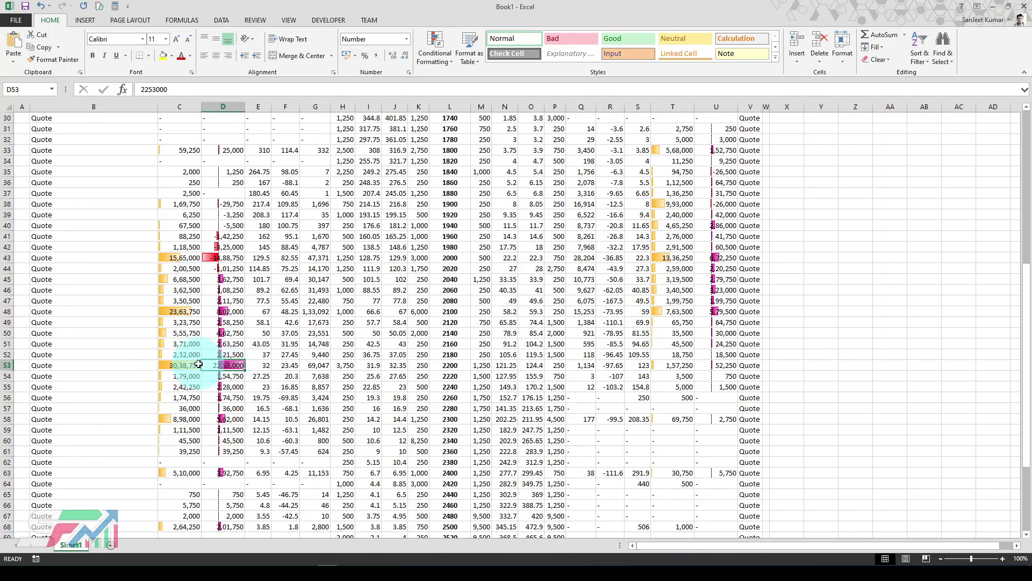
{"action": "left_click", "coordinate": [680, 258]}
{"action": "left_click", "coordinate": [724, 259]}
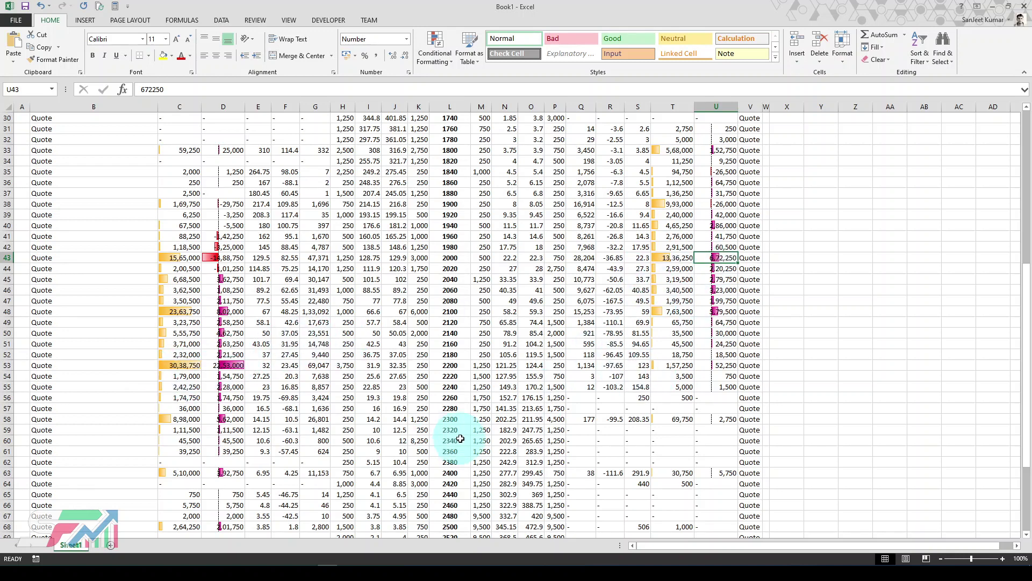
Hide columns A and B, which sit before the calls Open Interest column.
{"action": "left_click_drag", "start_coordinate": [116, 106], "coordinate": [21, 106]}
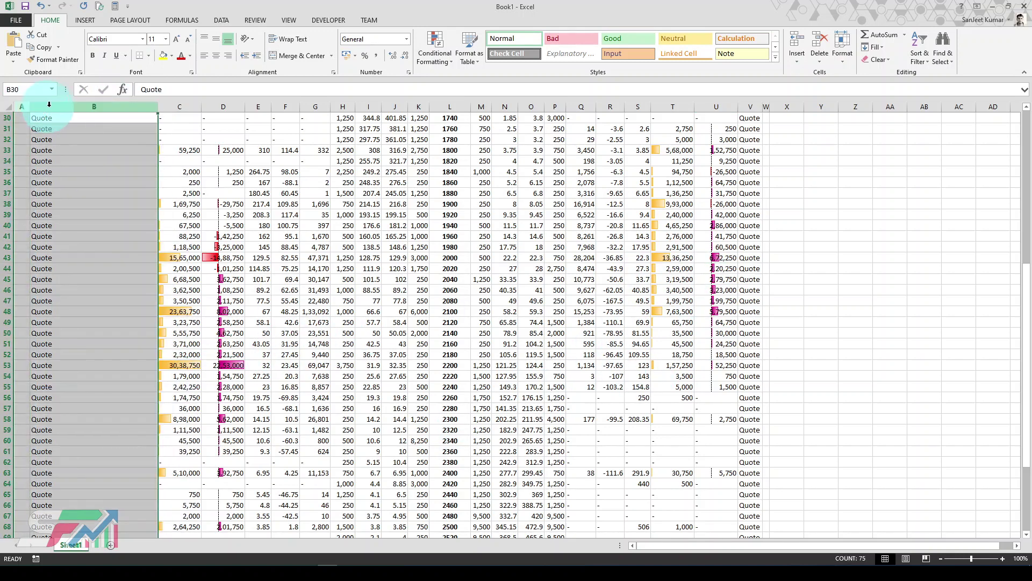
{"action": "right_click", "coordinate": [50, 107]}
{"action": "left_click", "coordinate": [75, 246]}
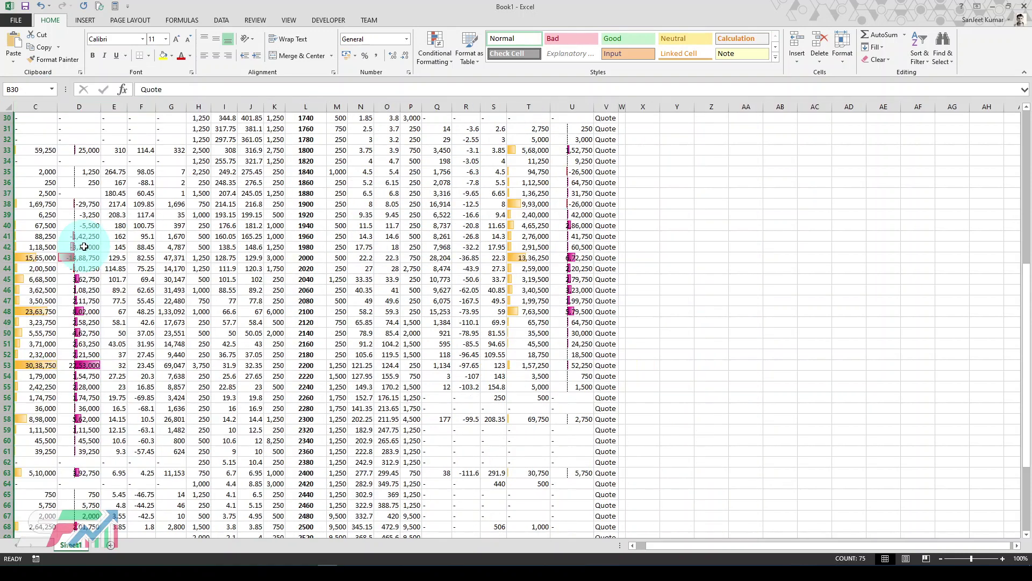
{"action": "left_click", "coordinate": [86, 21]}
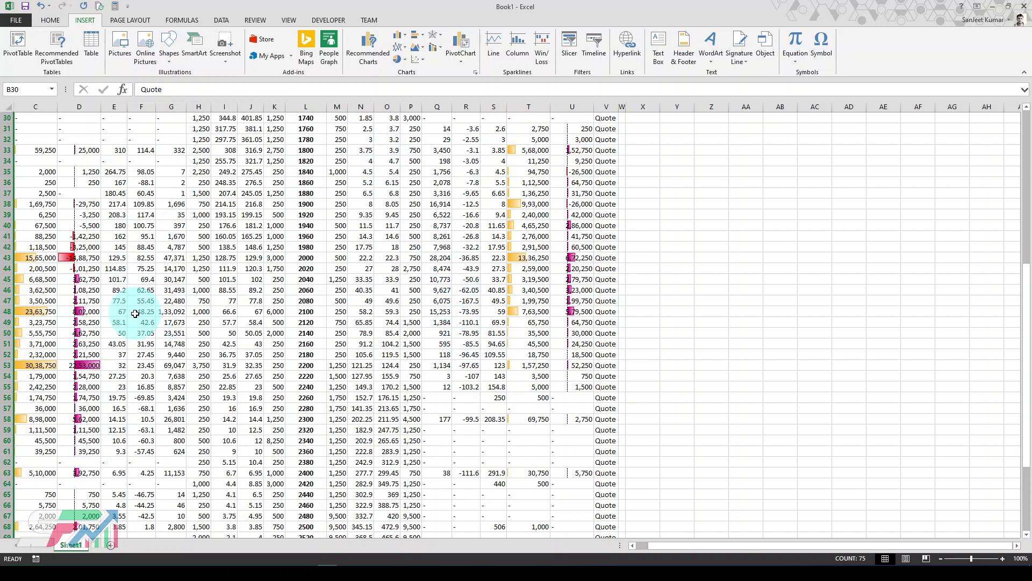
{"action": "scroll", "coordinate": [135, 314], "scroll_direction": "down", "scroll_amount": 1}
{"action": "scroll", "coordinate": [247, 204], "scroll_direction": "up", "scroll_amount": 1}
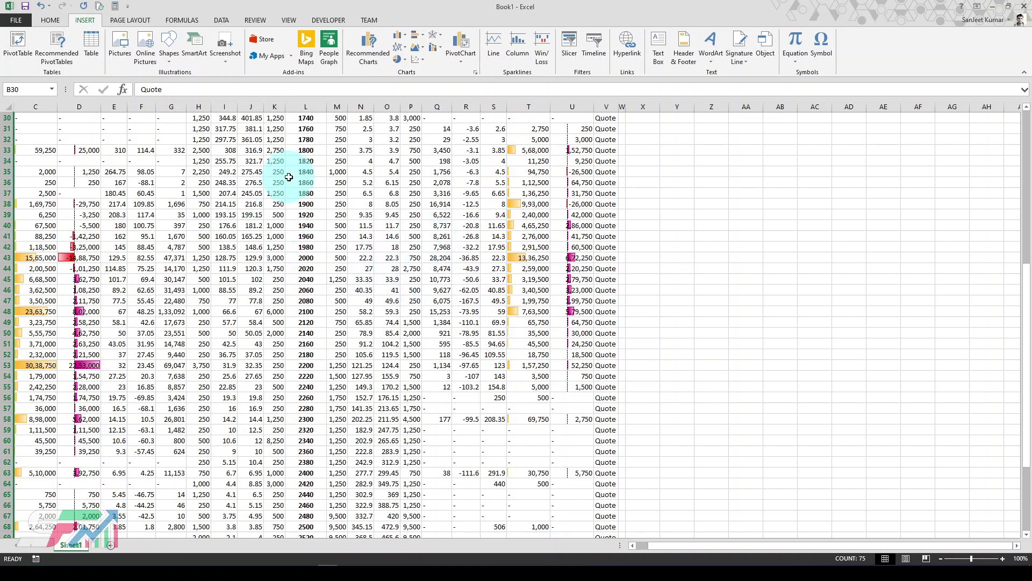
Hide rows 11 to 32, covering the strike prices from 1360 to 1780.
{"action": "scroll", "coordinate": [408, 318], "scroll_direction": "up", "scroll_amount": 4}
{"action": "scroll", "coordinate": [407, 318], "scroll_direction": "up", "scroll_amount": 5}
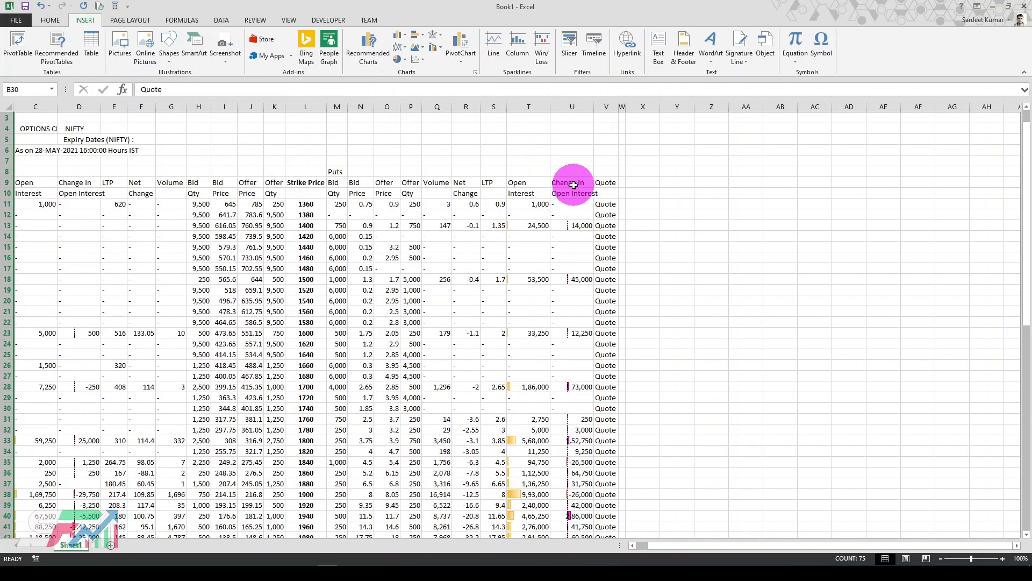
{"action": "left_click_drag", "start_coordinate": [573, 185], "coordinate": [574, 195]}
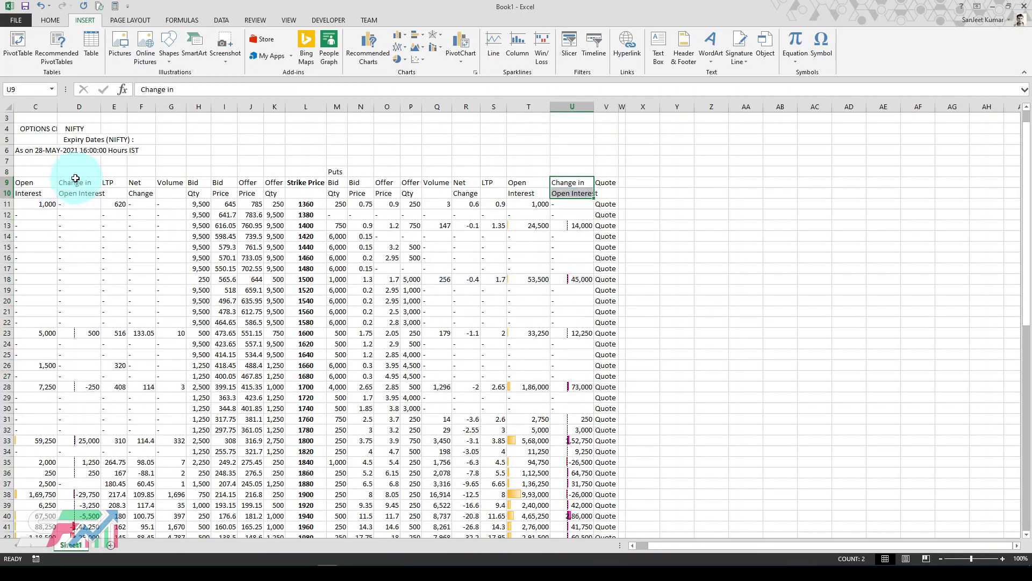
{"action": "left_click_drag", "start_coordinate": [6, 203], "coordinate": [5, 430]}
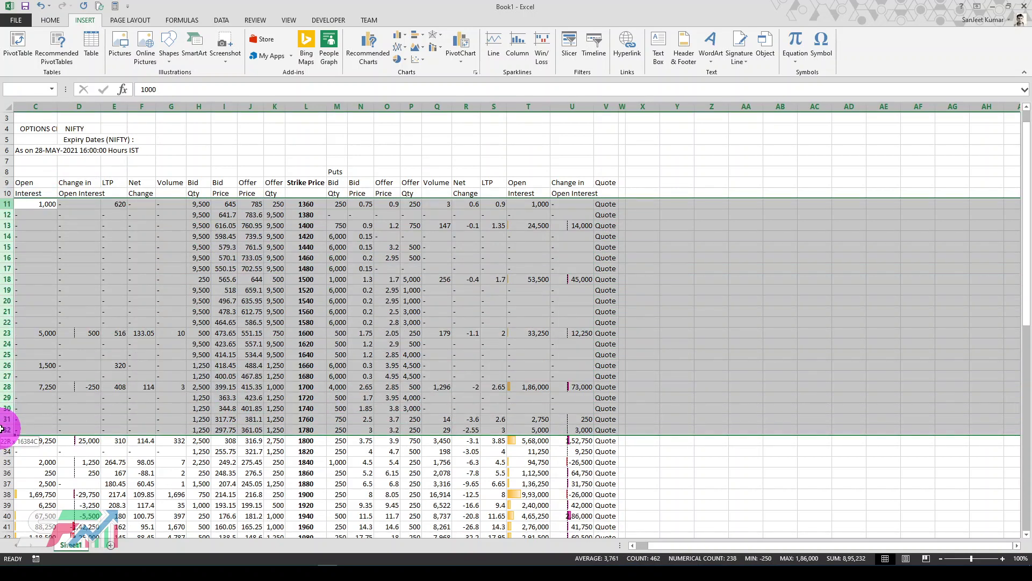
{"action": "right_click", "coordinate": [7, 386]}
{"action": "left_click", "coordinate": [31, 523]}
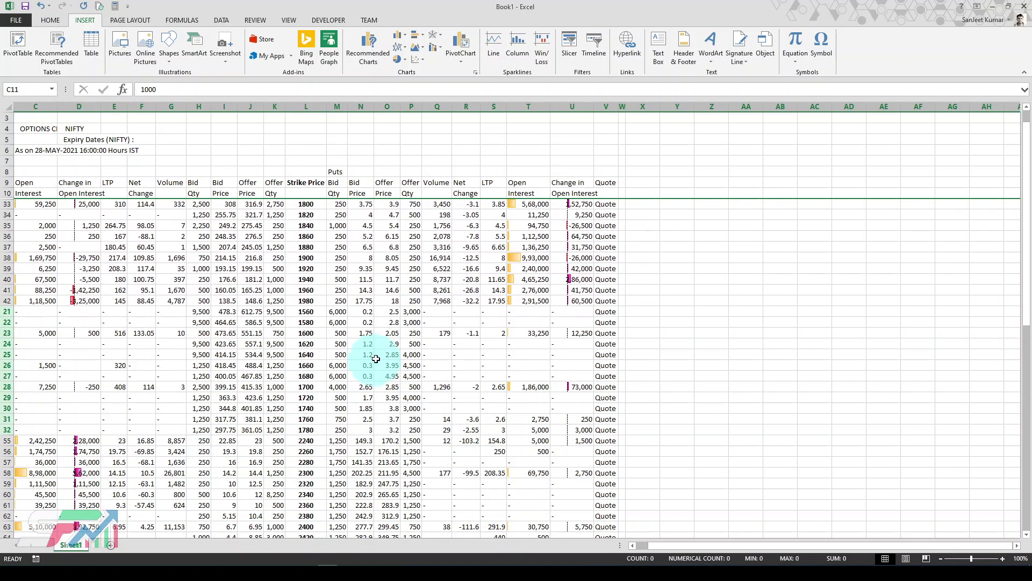
Hide rows 64 to 77, covering the strike prices from 2420 to 2680.
{"action": "scroll", "coordinate": [383, 349], "scroll_direction": "down", "scroll_amount": 4}
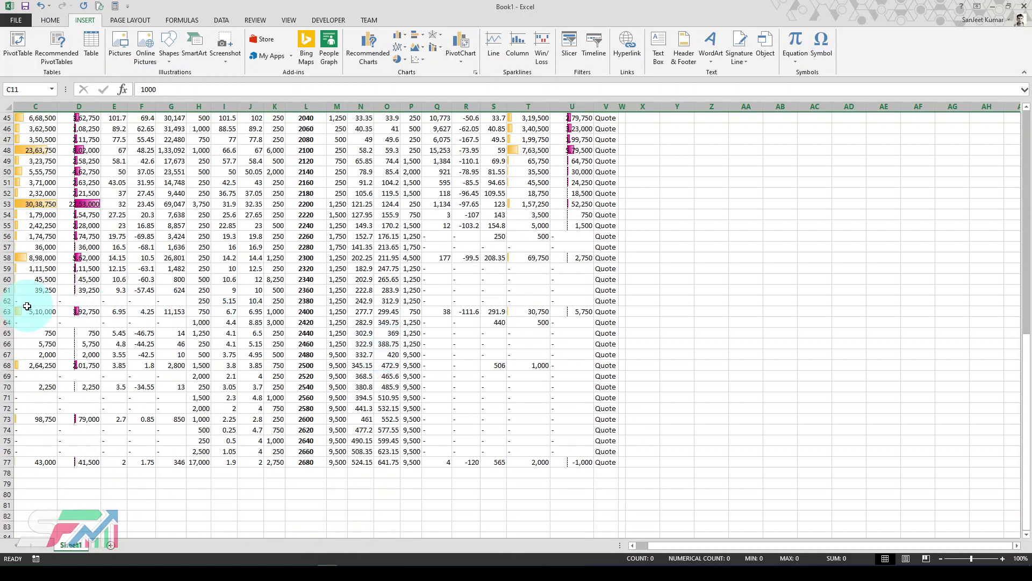
{"action": "left_click_drag", "start_coordinate": [6, 323], "coordinate": [7, 461]}
{"action": "right_click", "coordinate": [7, 445]}
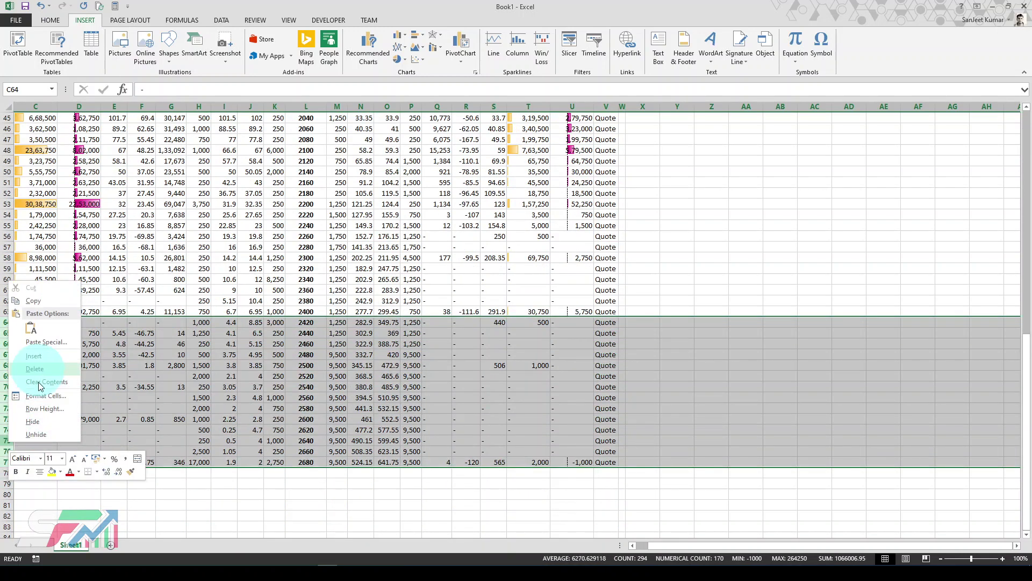
{"action": "left_click", "coordinate": [33, 421]}
Hide the bid and offer price and quantity columns on both sides of the strike price, H to K and M to P.
{"action": "scroll", "coordinate": [457, 301], "scroll_direction": "up", "scroll_amount": 6}
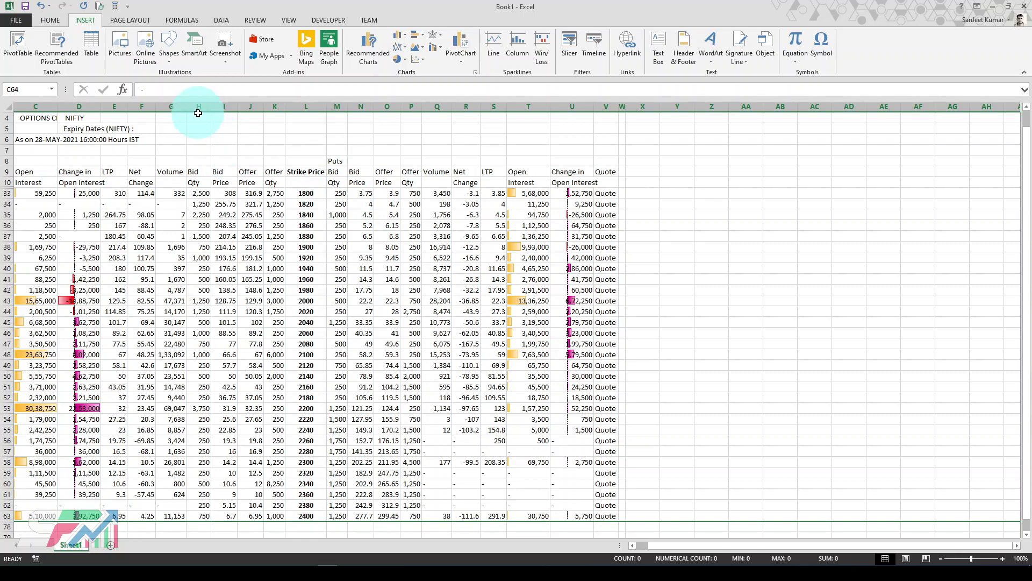
{"action": "left_click_drag", "start_coordinate": [198, 107], "coordinate": [272, 107]}
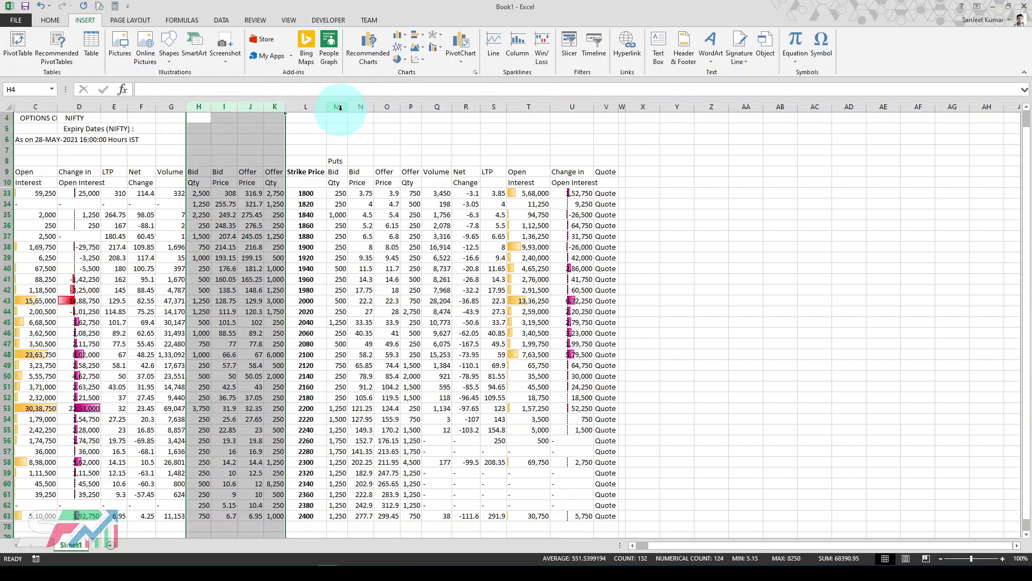
{"action": "left_click_drag", "start_coordinate": [361, 107], "coordinate": [411, 106]}
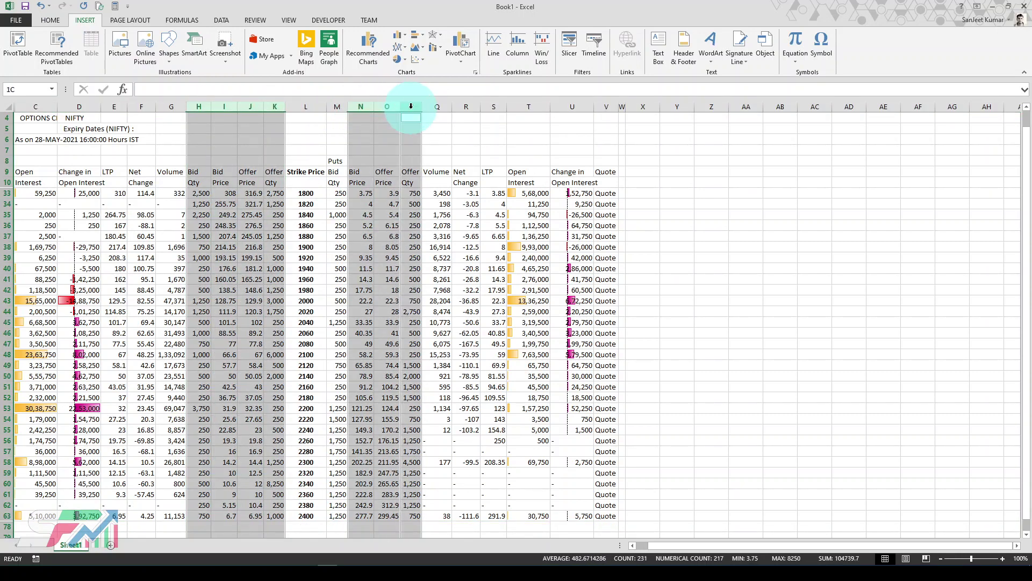
{"action": "left_click", "coordinate": [339, 106], "text": "ctrl"}
{"action": "right_click", "coordinate": [341, 106]}
{"action": "left_click", "coordinate": [387, 249]}
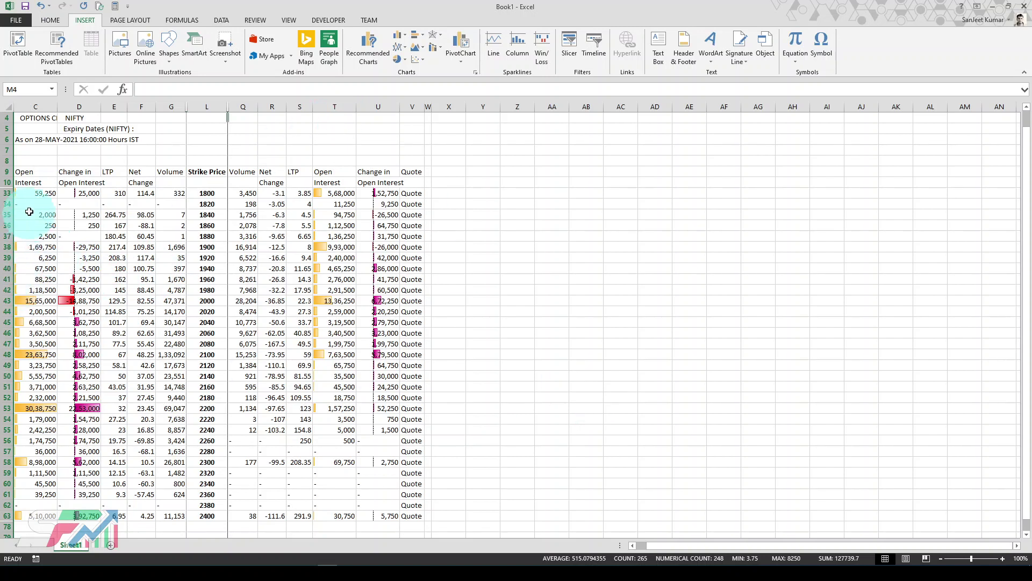
Insert a clustered column chart of the calls Open Interest in C33:C63 and the puts Change in Open Interest in U33:U63.
{"action": "left_click_drag", "start_coordinate": [43, 193], "coordinate": [51, 519]}
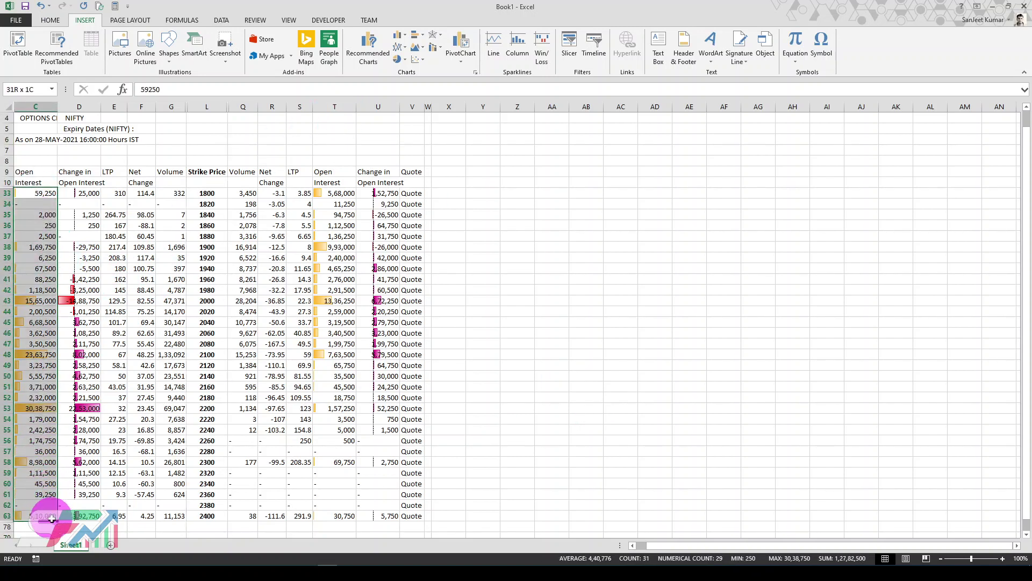
{"action": "left_click_drag", "start_coordinate": [383, 515], "coordinate": [391, 194]}
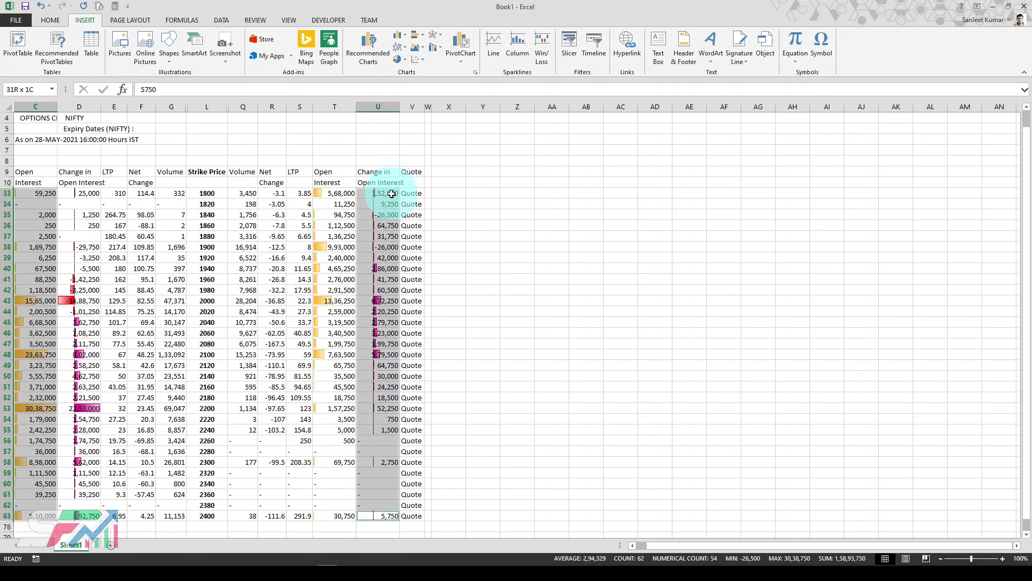
{"action": "left_click", "coordinate": [376, 55]}
{"action": "left_click", "coordinate": [656, 223]}
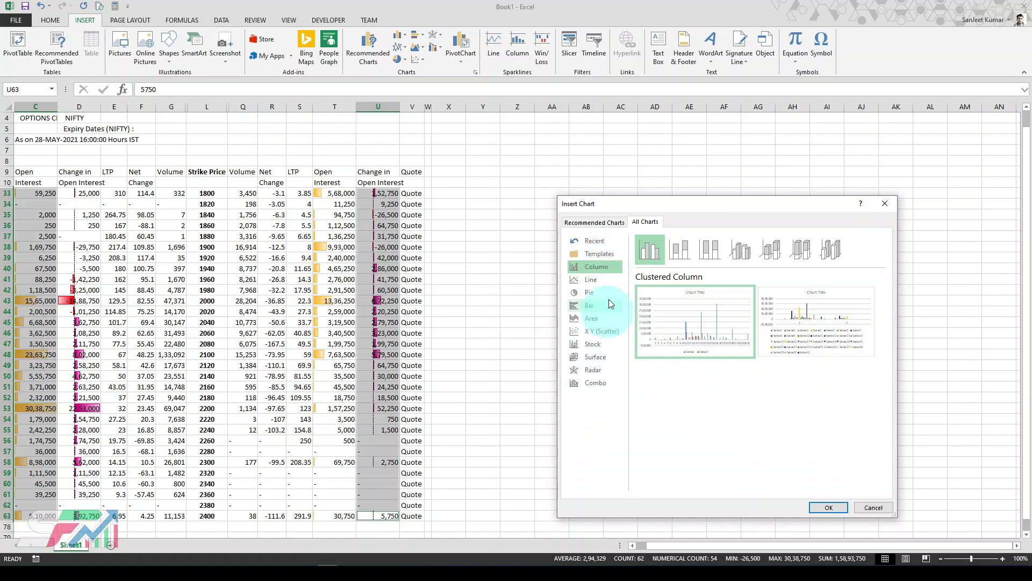
{"action": "left_click", "coordinate": [605, 281]}
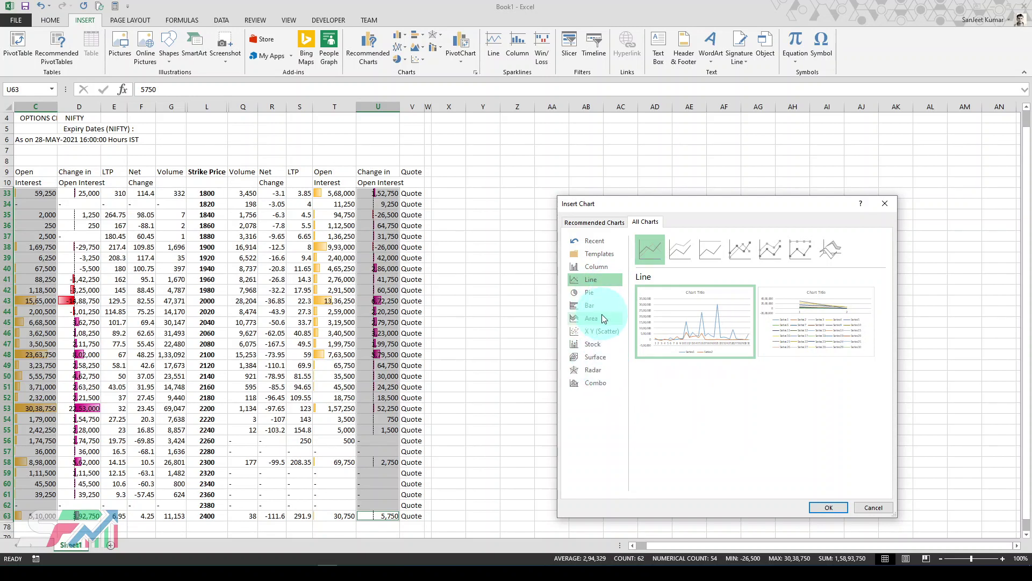
{"action": "left_click", "coordinate": [597, 269]}
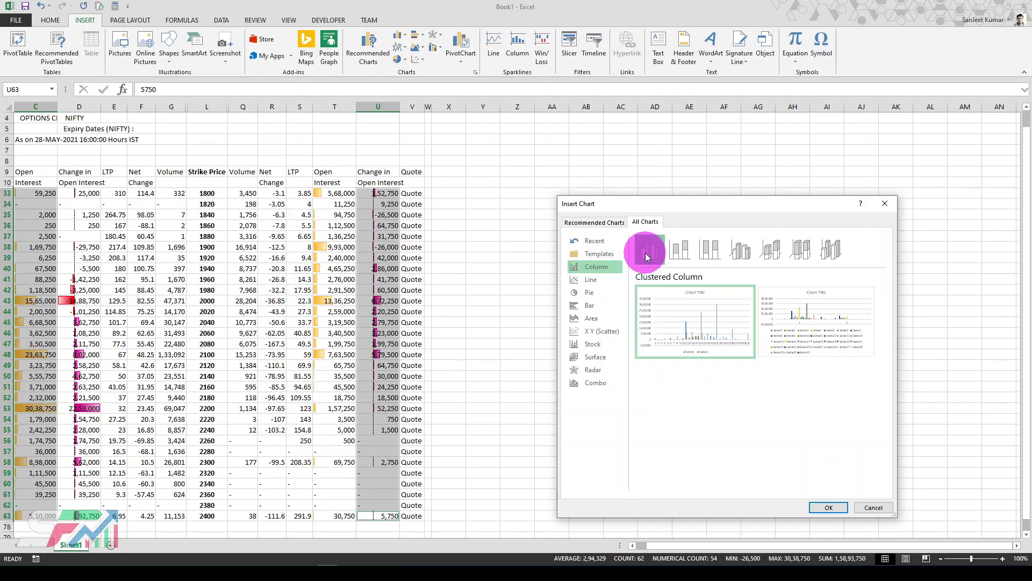
{"action": "left_click", "coordinate": [833, 507]}
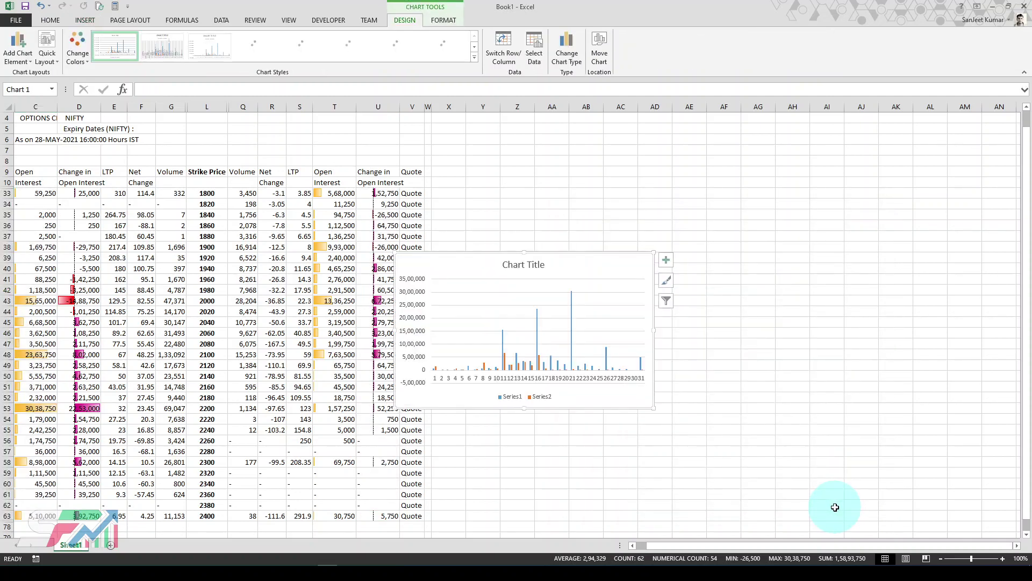
Enlarge the chart and place it beside the table, spanning about columns W to AL and rows 41 to 63.
{"action": "left_click_drag", "start_coordinate": [653, 408], "coordinate": [755, 471]}
{"action": "left_click_drag", "start_coordinate": [760, 418], "coordinate": [807, 444]}
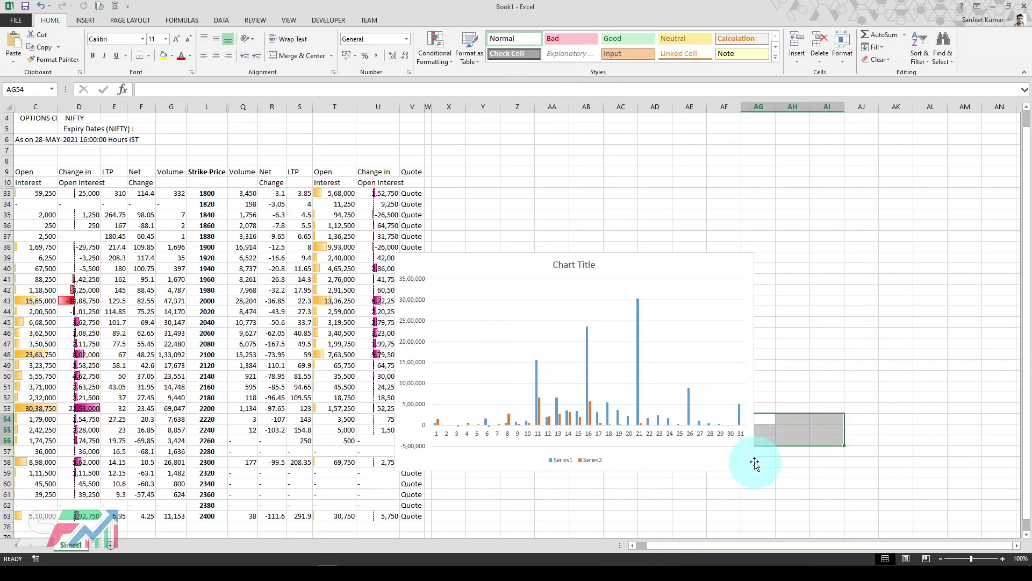
{"action": "left_click", "coordinate": [737, 461]}
{"action": "mouse_move", "coordinate": [755, 471]}
{"action": "left_mouse_down"}
{"action": "mouse_move", "coordinate": [867, 503]}
{"action": "mouse_move", "coordinate": [905, 498]}
{"action": "mouse_move", "coordinate": [927, 477]}
{"action": "mouse_move", "coordinate": [940, 498]}
{"action": "mouse_move", "coordinate": [930, 488]}
{"action": "left_mouse_up"}
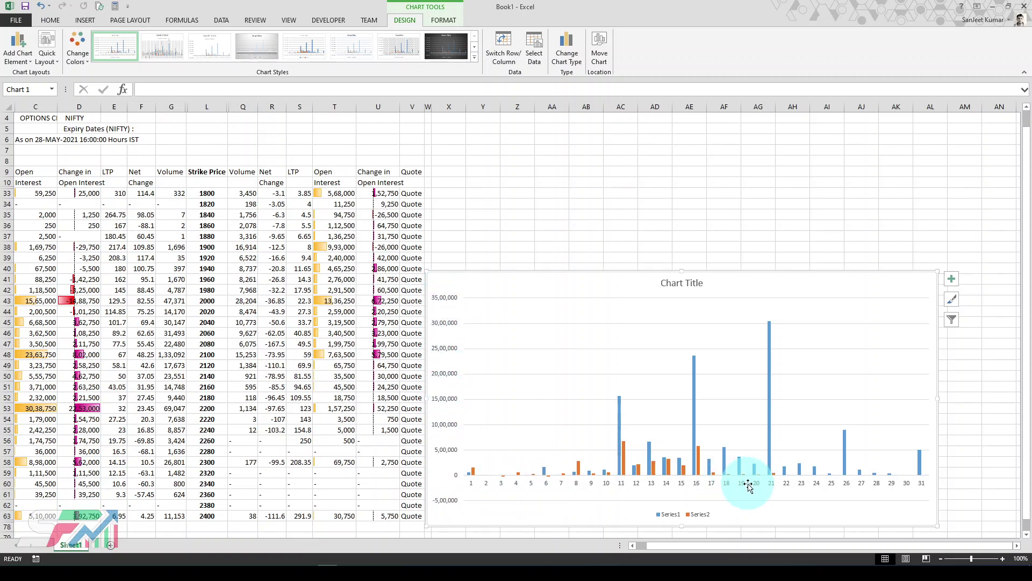
Set the chart's horizontal axis labels to the strike prices in L33:L63.
{"action": "right_click", "coordinate": [681, 483]}
{"action": "left_click", "coordinate": [708, 456]}
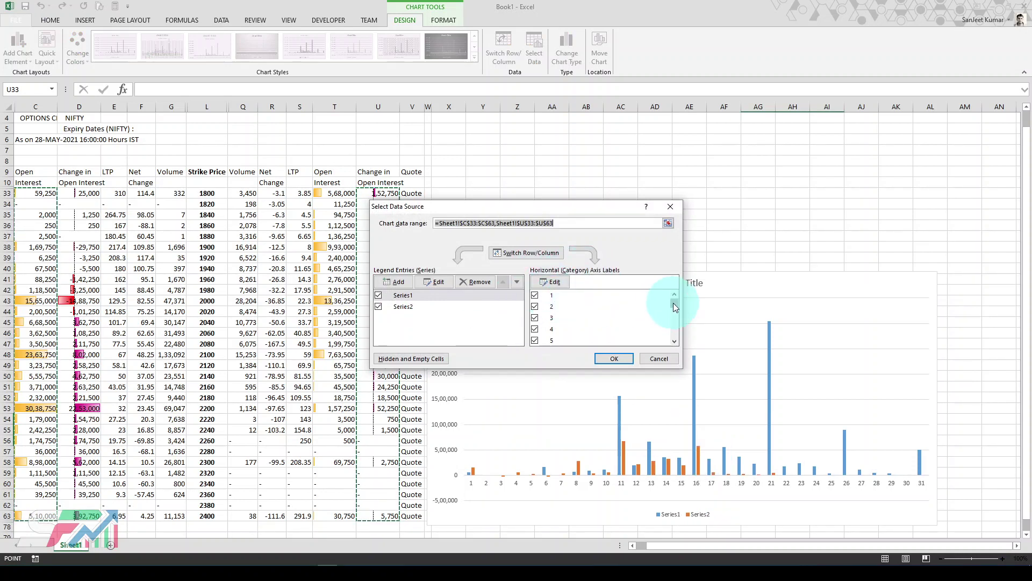
{"action": "mouse_move", "coordinate": [674, 301]}
{"action": "left_mouse_down"}
{"action": "mouse_move", "coordinate": [671, 333]}
{"action": "mouse_move", "coordinate": [671, 300]}
{"action": "left_mouse_up"}
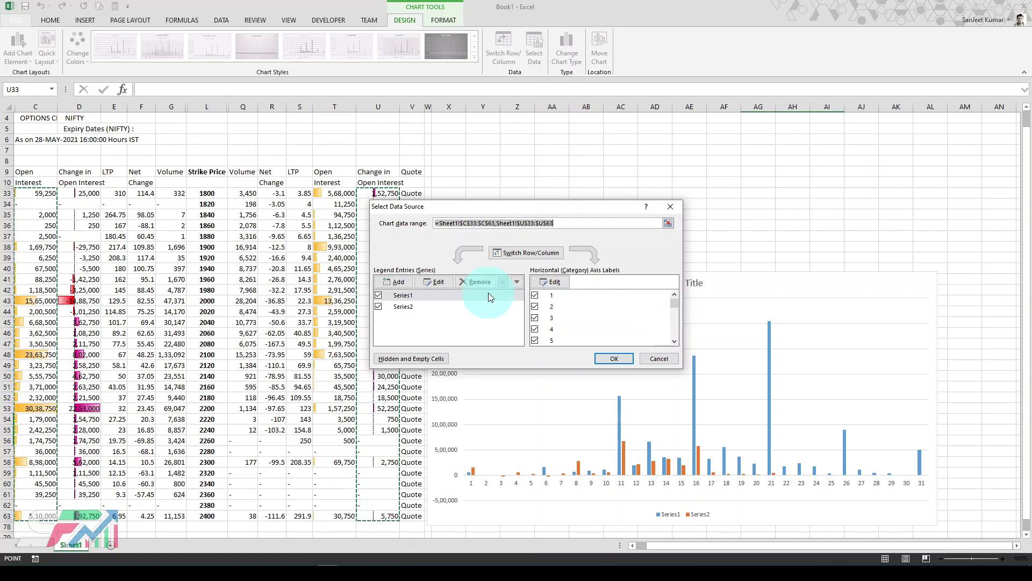
{"action": "left_click", "coordinate": [555, 284]}
{"action": "left_click_drag", "start_coordinate": [220, 200], "coordinate": [207, 517]}
{"action": "left_click", "coordinate": [544, 302]}
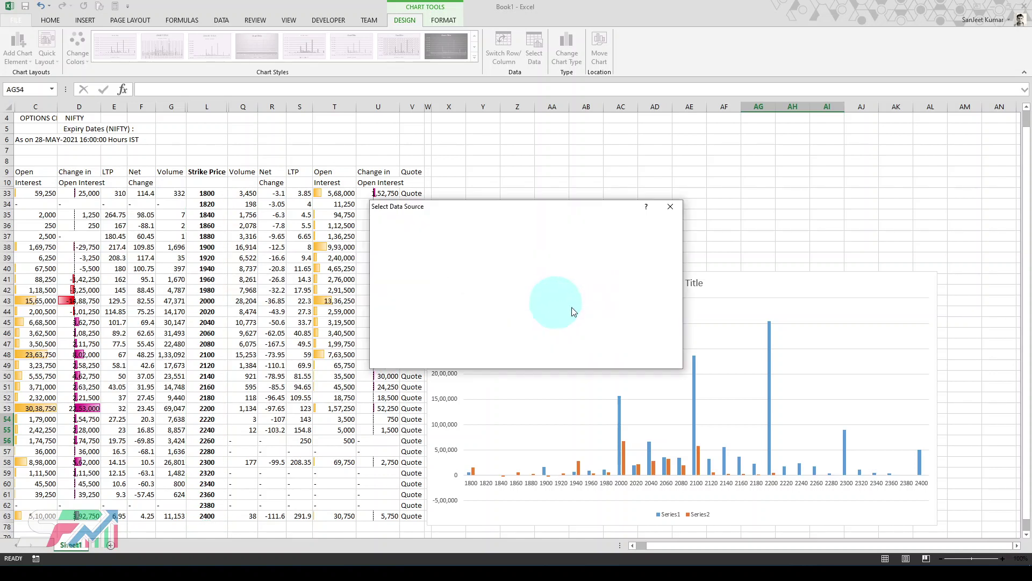
{"action": "left_click", "coordinate": [612, 358]}
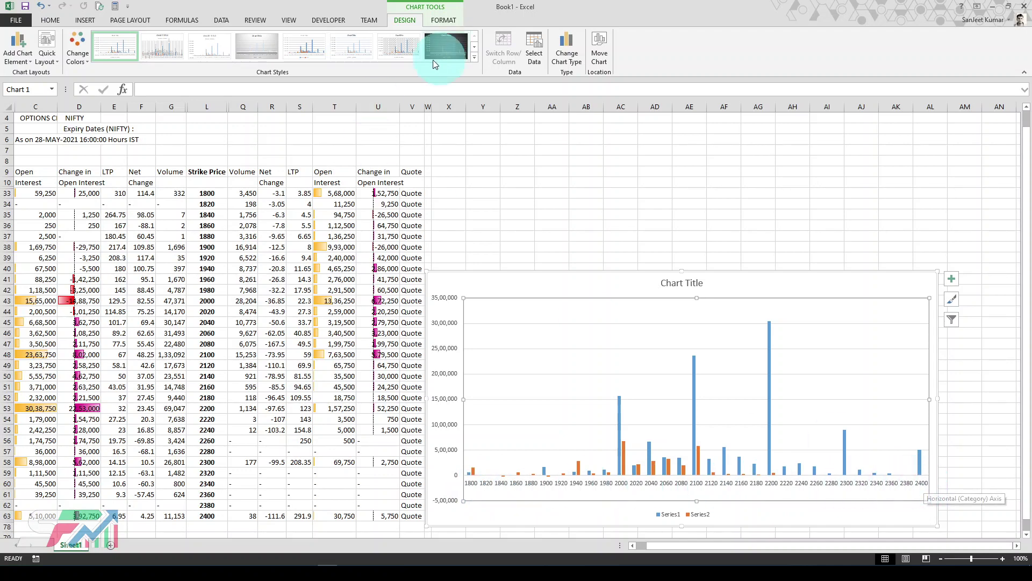
Apply the dark-background chart style and delete the chart's title and legend.
{"action": "left_click", "coordinate": [477, 58]}
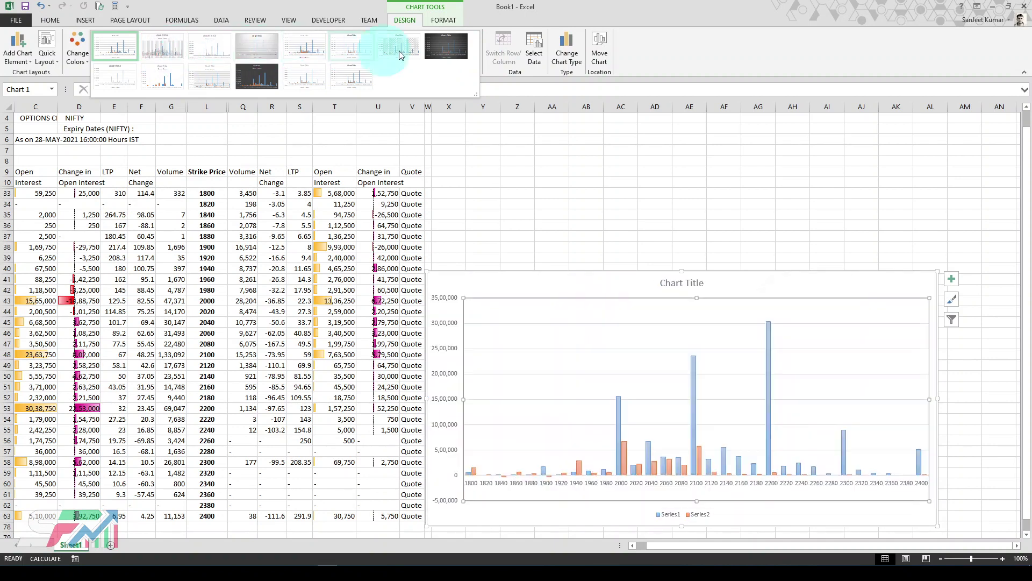
{"action": "left_click", "coordinate": [449, 52]}
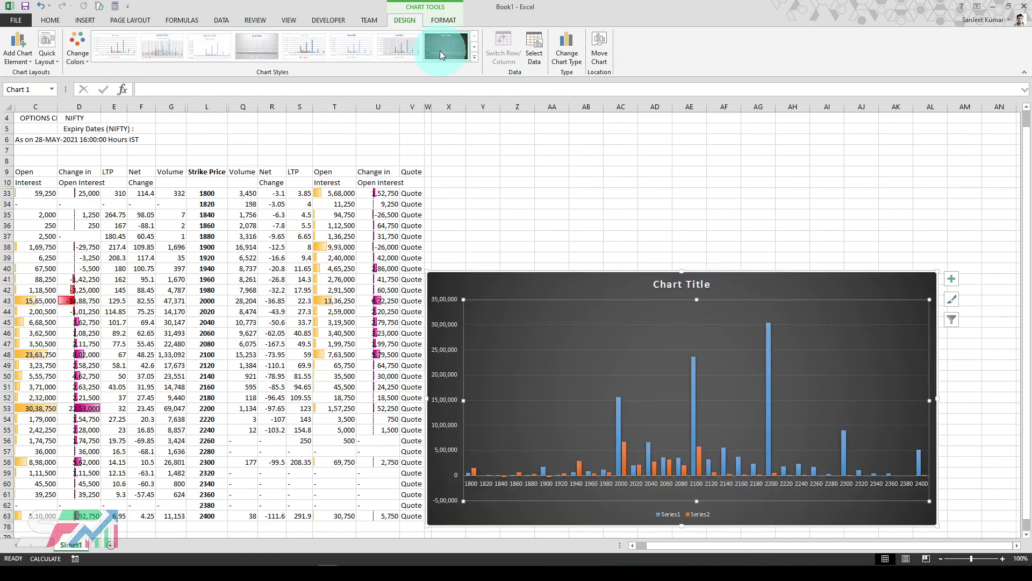
{"action": "left_click", "coordinate": [698, 281]}
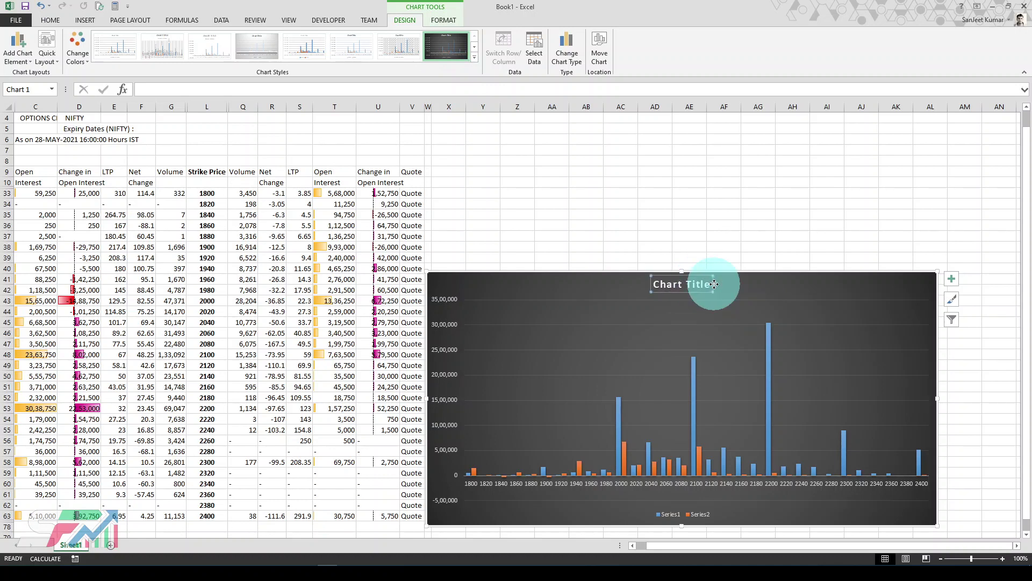
{"action": "key", "text": "Delete"}
{"action": "left_click", "coordinate": [715, 514]}
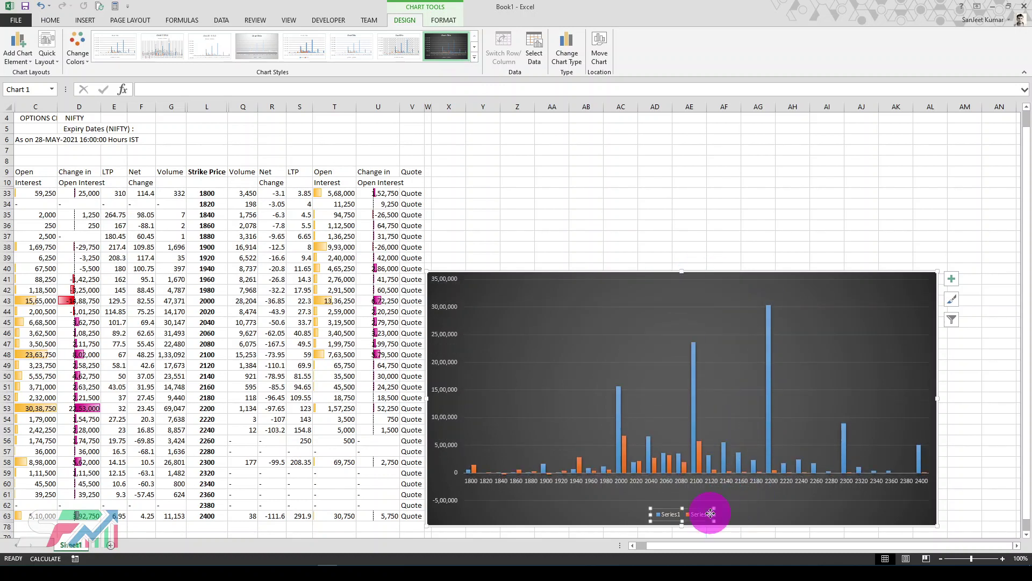
{"action": "left_click", "coordinate": [715, 515]}
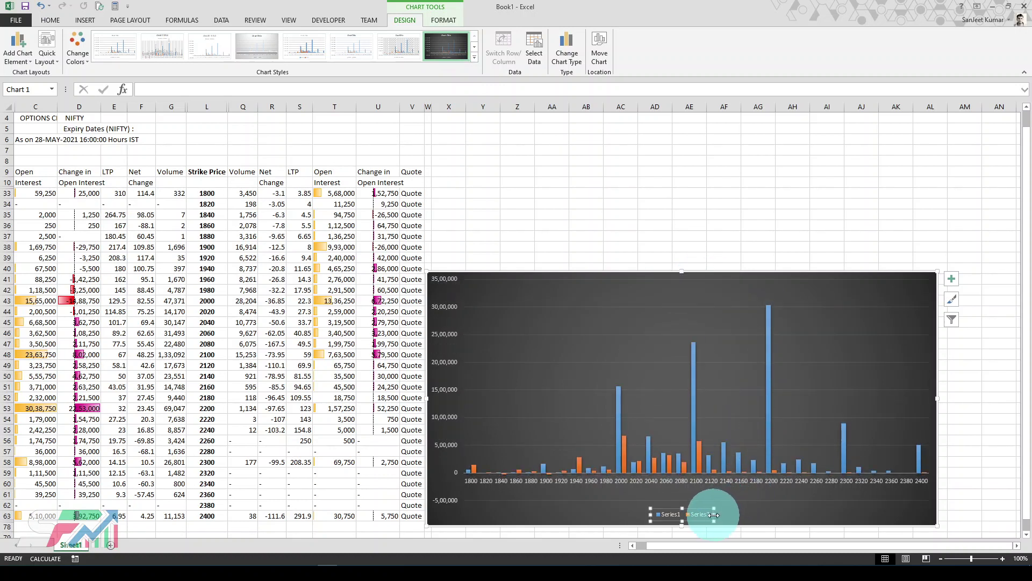
{"action": "key", "text": "Delete"}
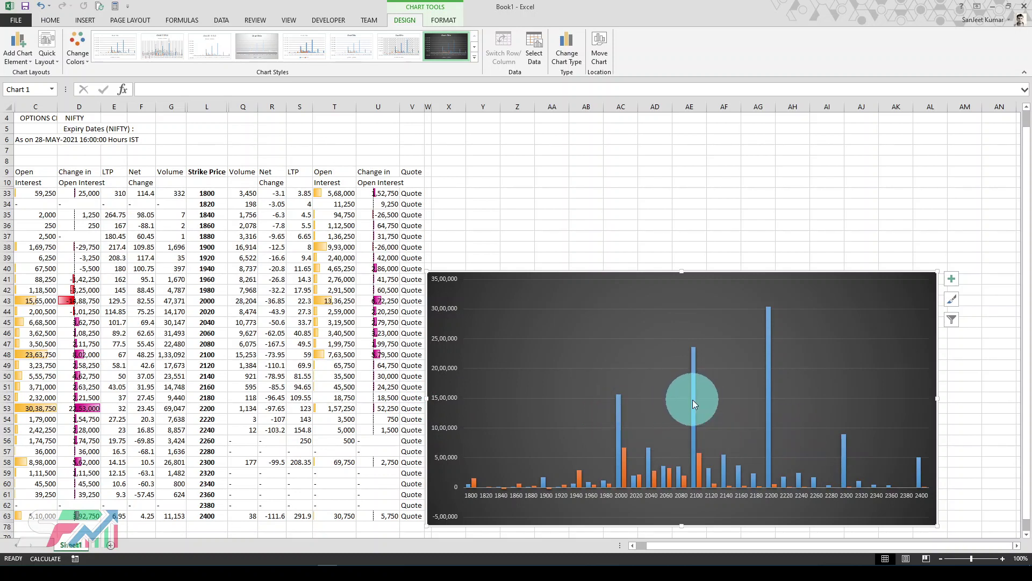
Change the fill of the calls Open Interest series (C33:C63) to the standard red in the chart.
{"action": "mouse_move", "coordinate": [694, 399]}
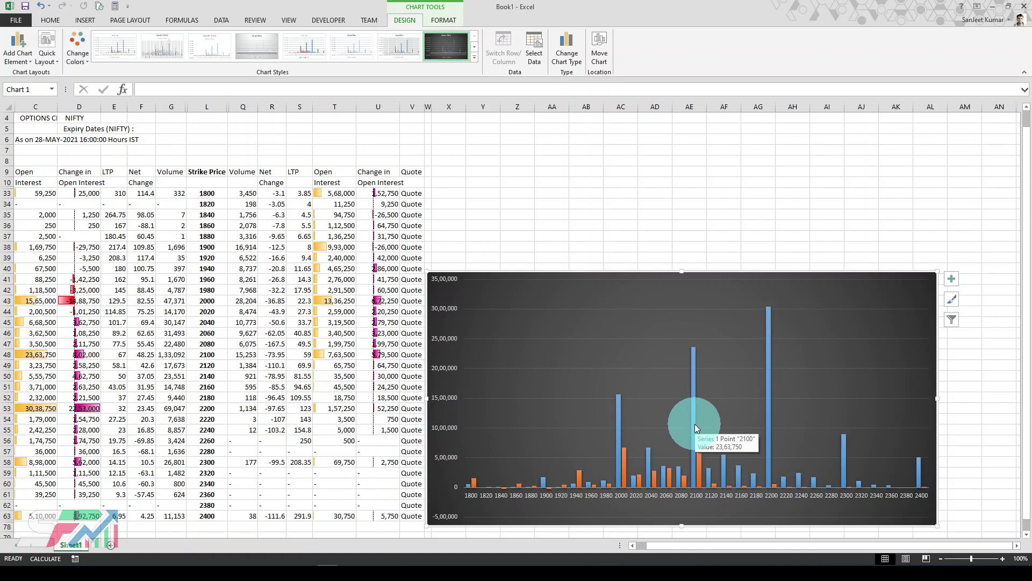
{"action": "double_click", "coordinate": [695, 424]}
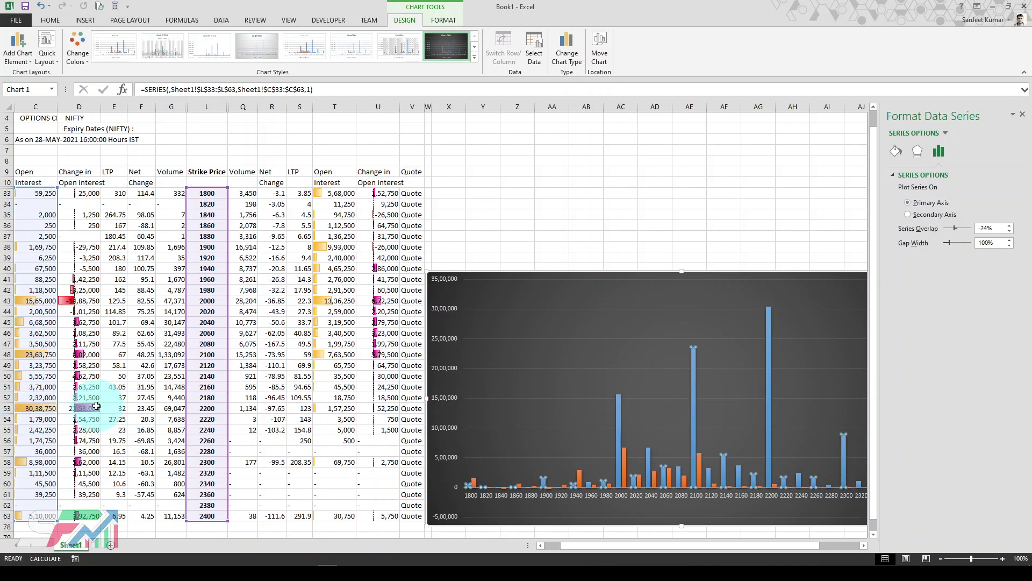
{"action": "left_click", "coordinate": [769, 361]}
{"action": "left_click", "coordinate": [699, 192]}
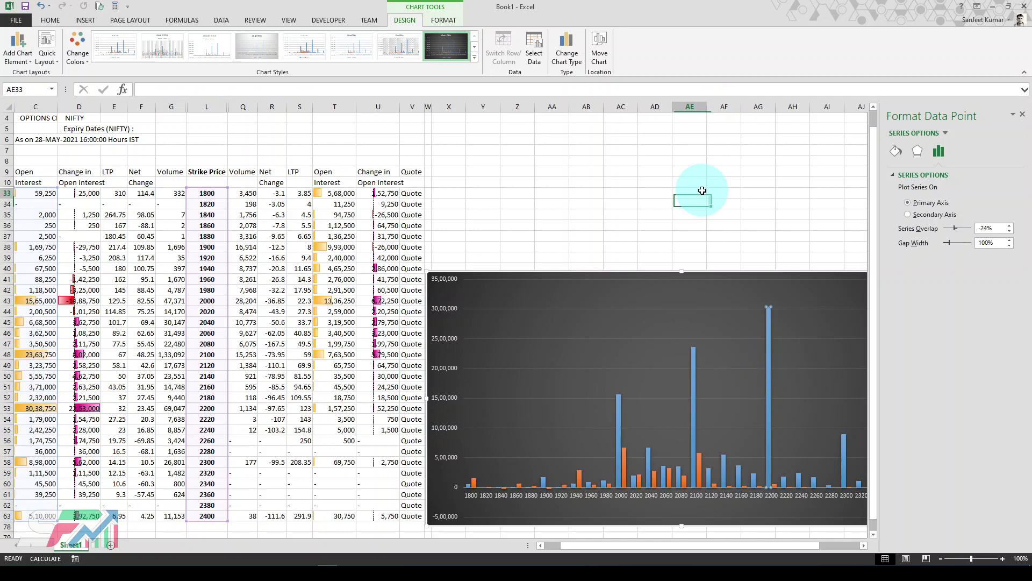
{"action": "left_click", "coordinate": [768, 393]}
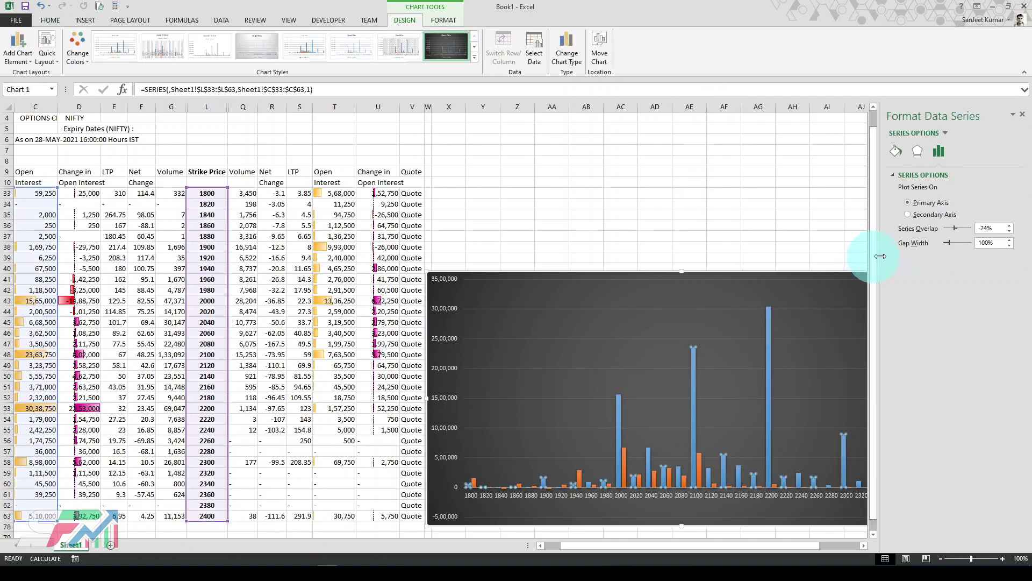
{"action": "left_click", "coordinate": [896, 152]}
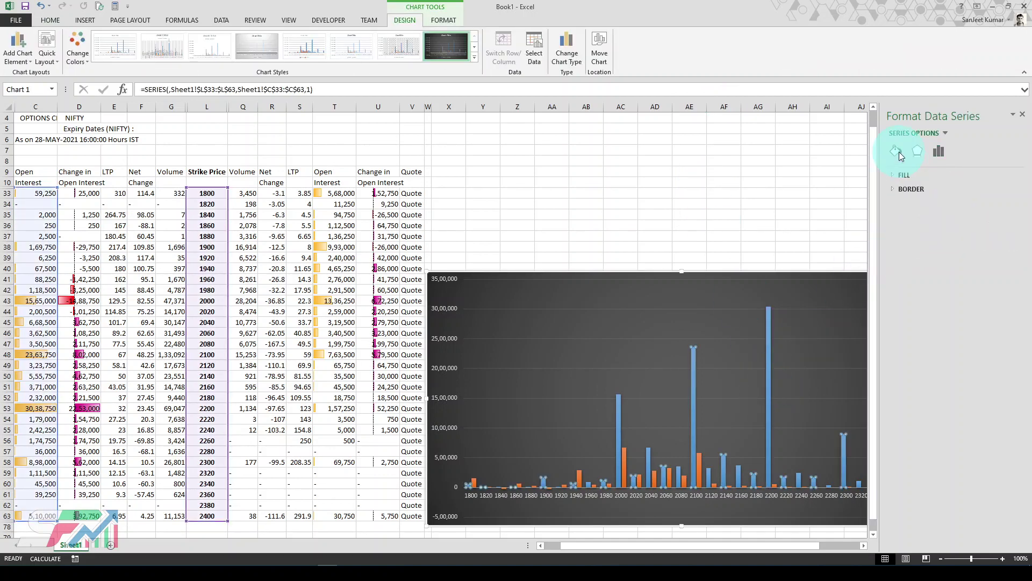
{"action": "left_click", "coordinate": [683, 172]}
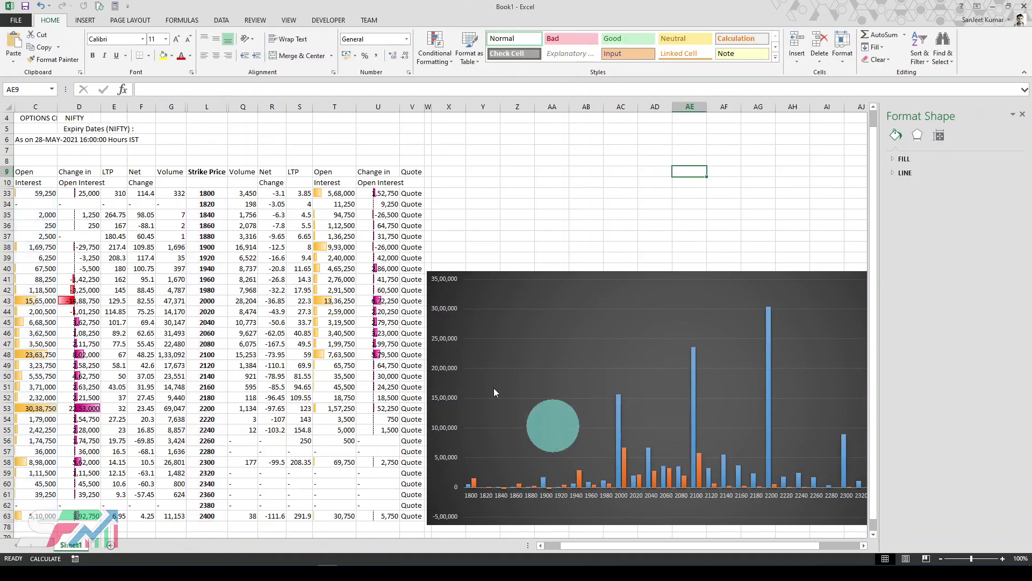
{"action": "left_click", "coordinate": [619, 424]}
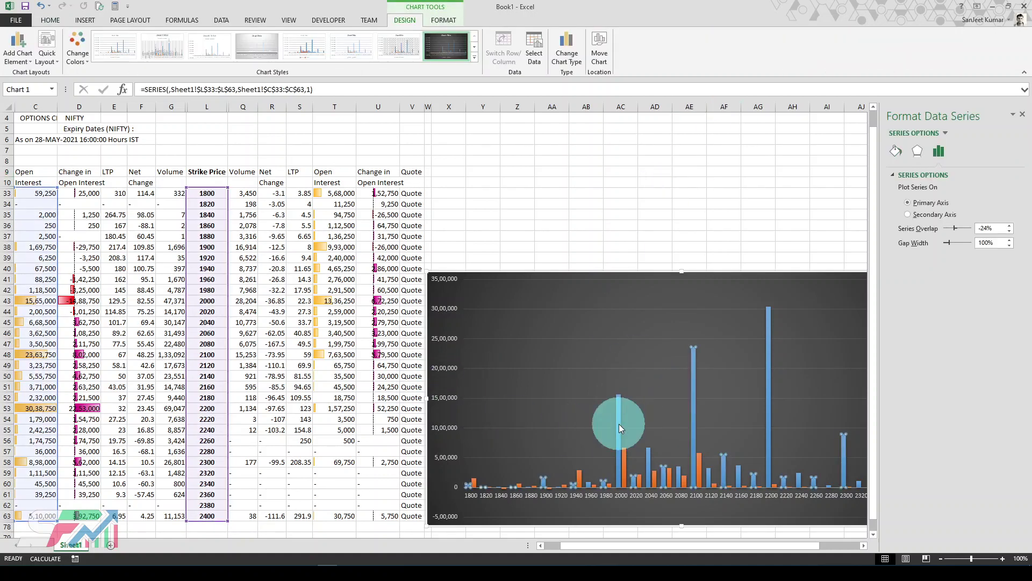
{"action": "left_click", "coordinate": [898, 146]}
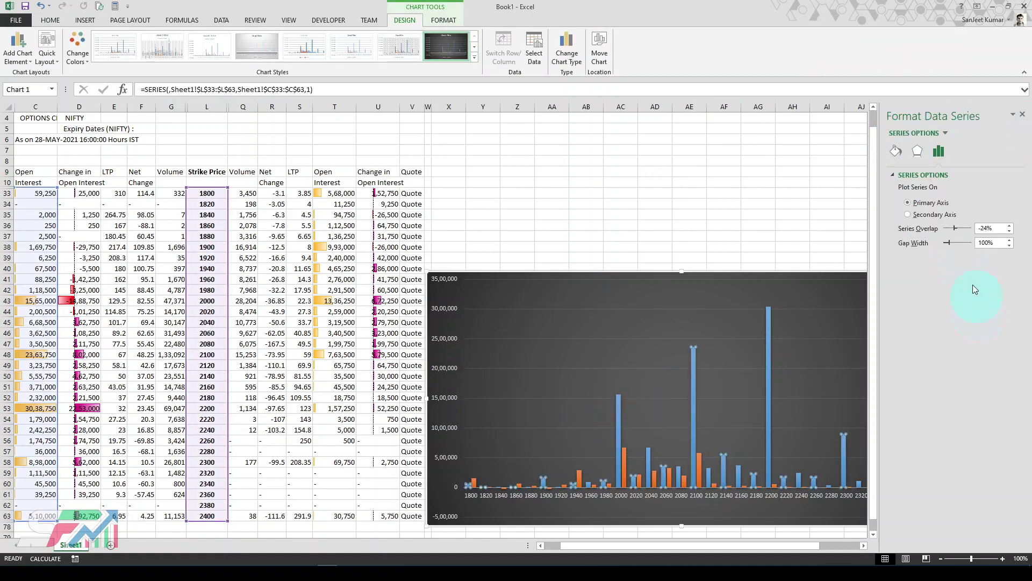
{"action": "left_click", "coordinate": [897, 152]}
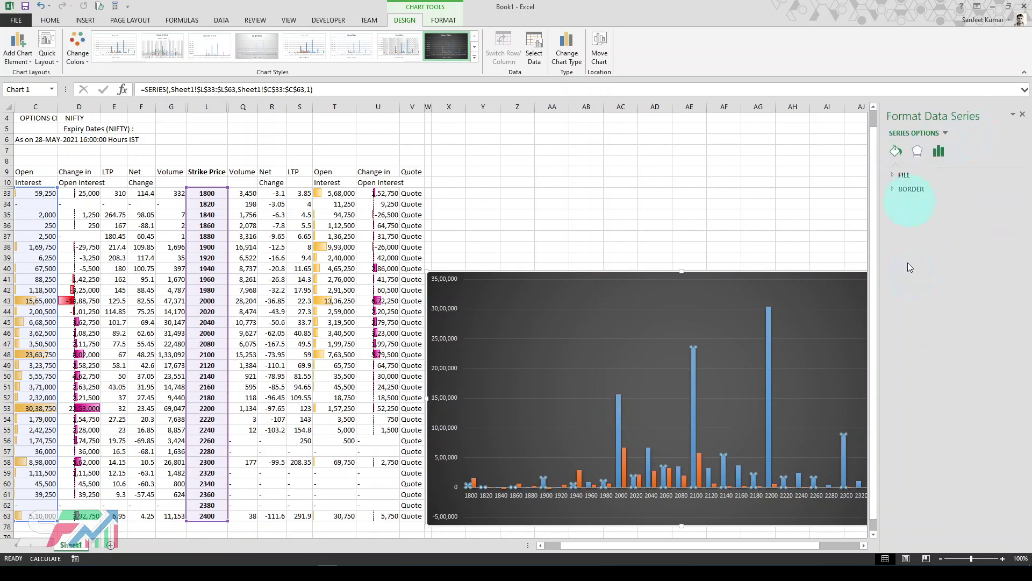
{"action": "left_click", "coordinate": [894, 173]}
{"action": "left_click", "coordinate": [1003, 282]}
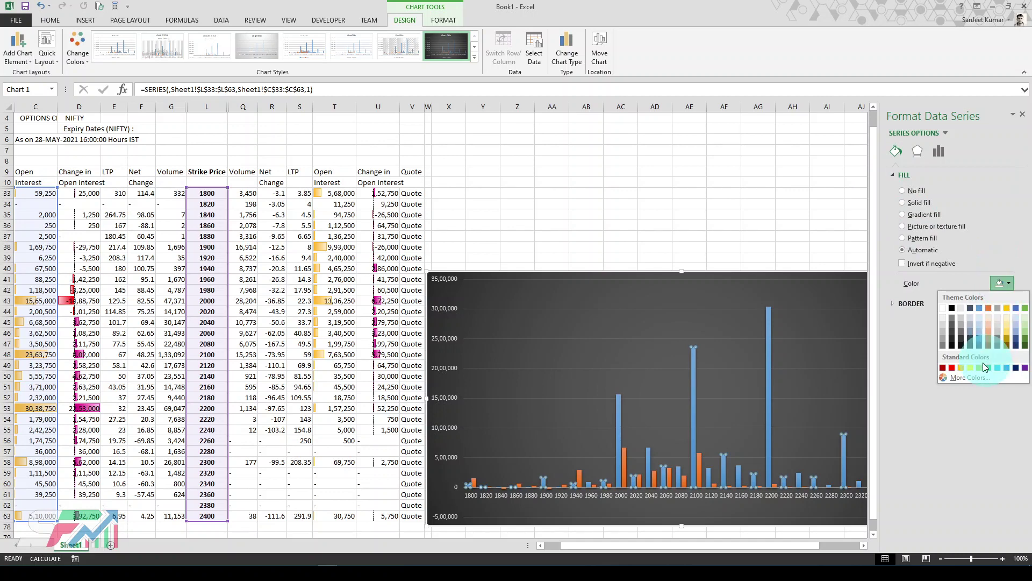
{"action": "left_click", "coordinate": [951, 368]}
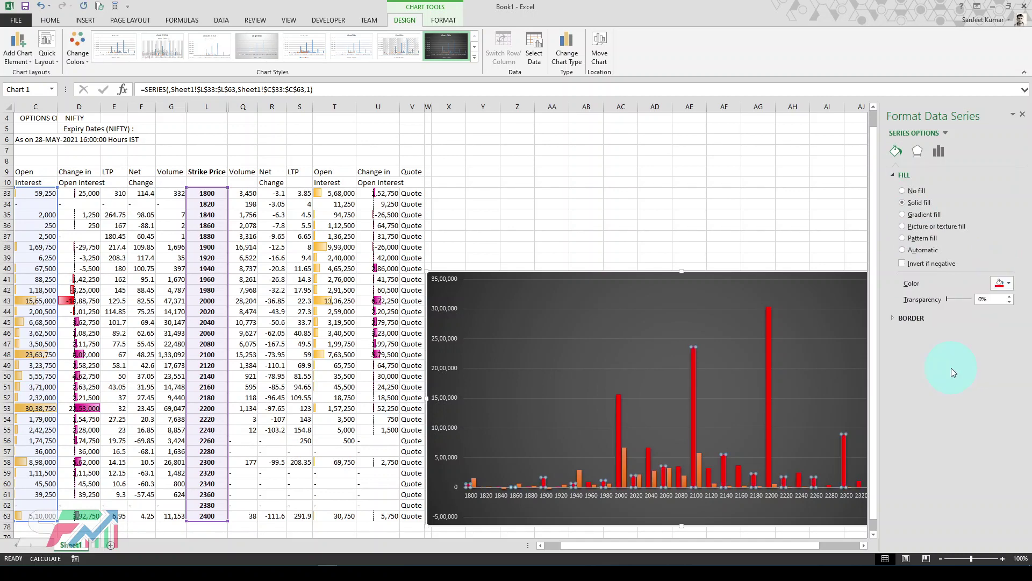
Change the fill of the puts Change in Open Interest series (U33:U63) to the standard green and close the formatting options.
{"action": "left_click", "coordinate": [624, 455]}
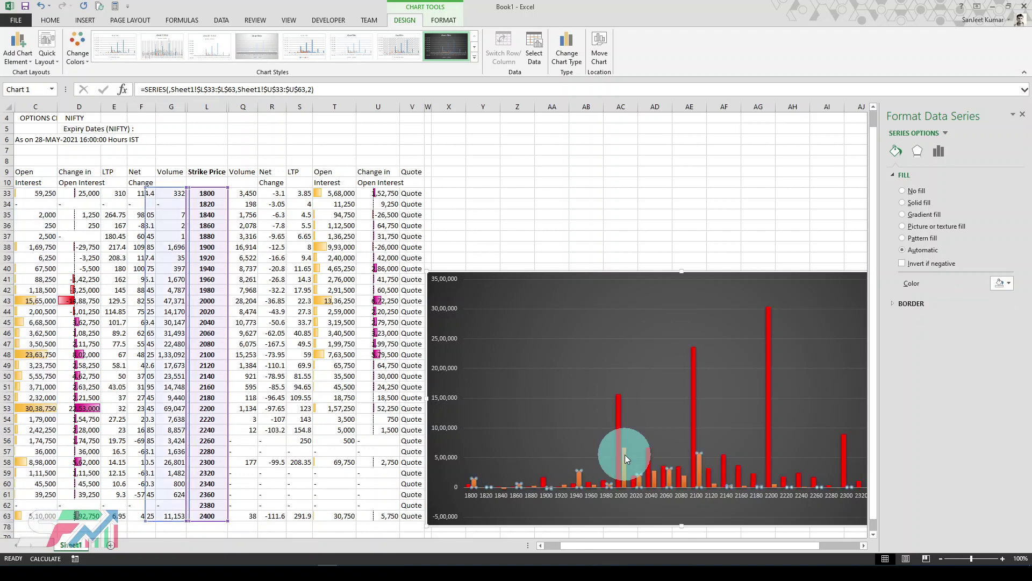
{"action": "left_click", "coordinate": [1007, 284]}
{"action": "left_click", "coordinate": [990, 371]}
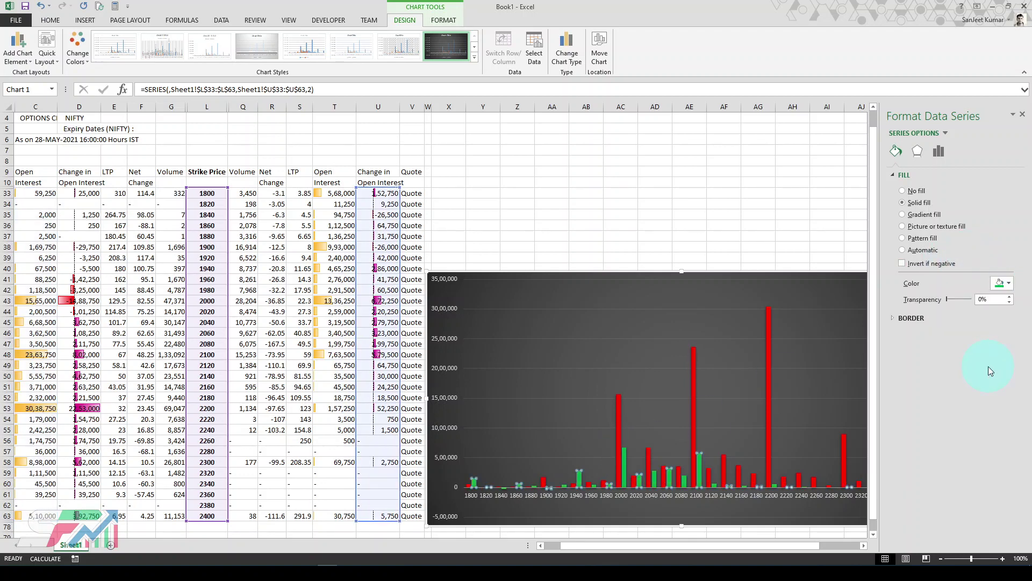
{"action": "left_click", "coordinate": [1023, 116]}
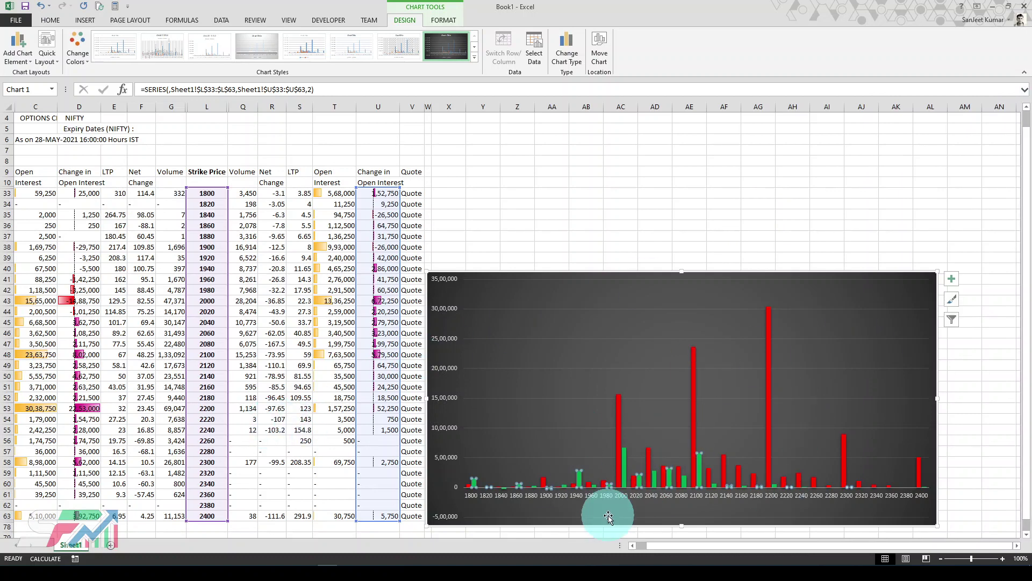
Reduce the chart's height by lowering its upper edge to about row 45.
{"action": "left_click", "coordinate": [301, 430]}
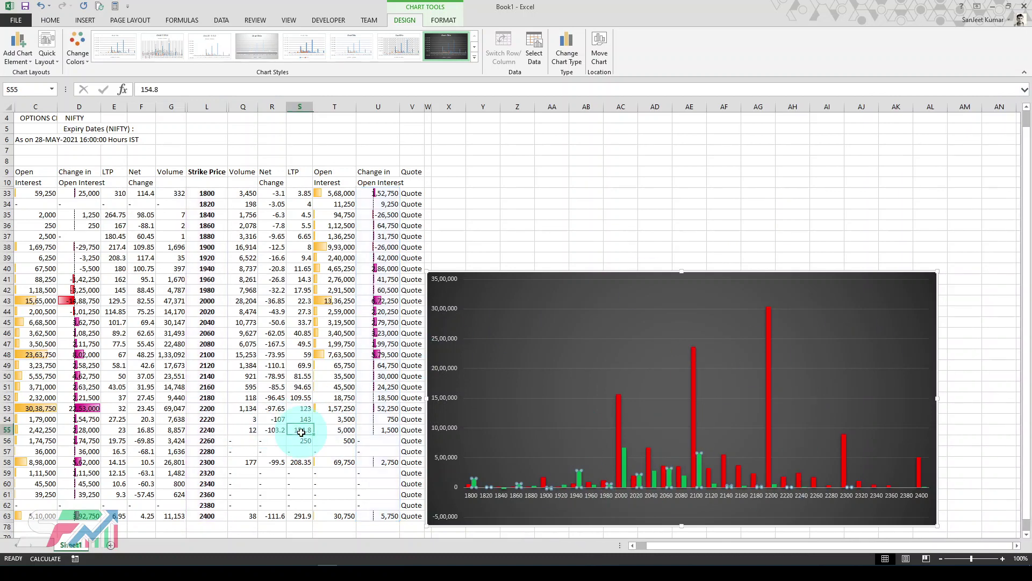
{"action": "left_click", "coordinate": [688, 278]}
{"action": "left_click_drag", "start_coordinate": [681, 272], "coordinate": [681, 322]}
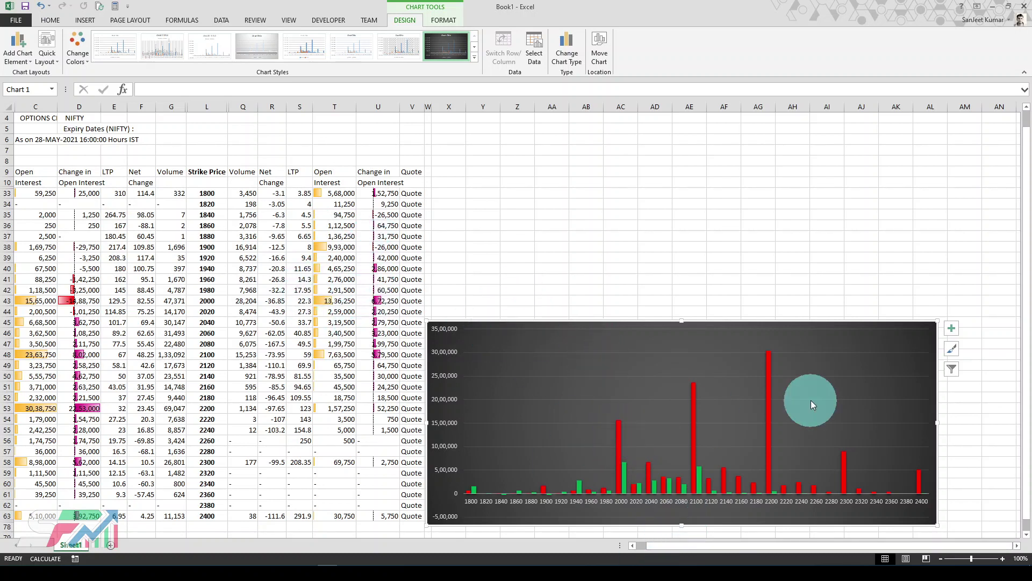
{"action": "mouse_move", "coordinate": [770, 400]}
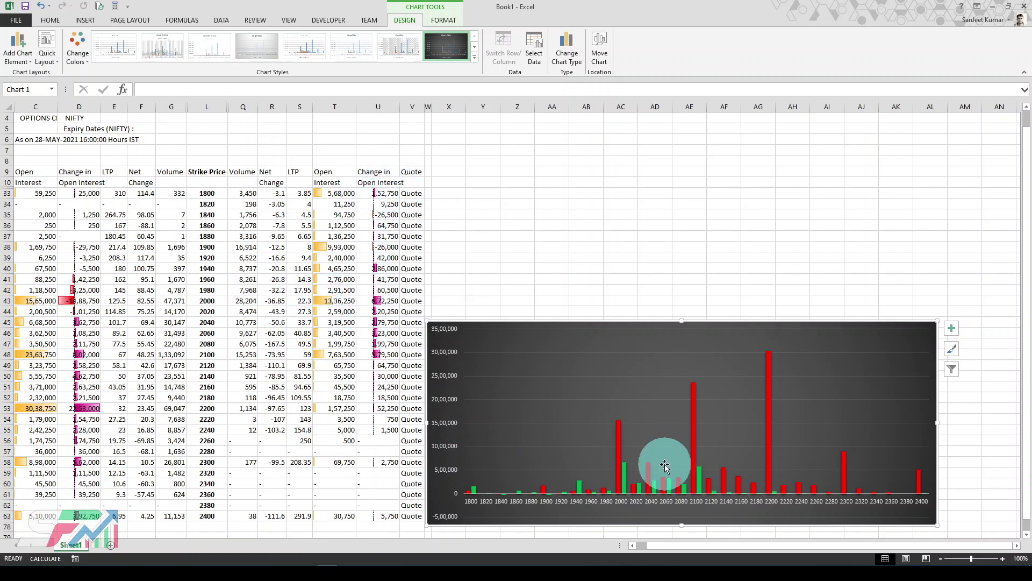
Check the source values range of the first series in the open interest chart's data source settings.
{"action": "double_click", "coordinate": [623, 475]}
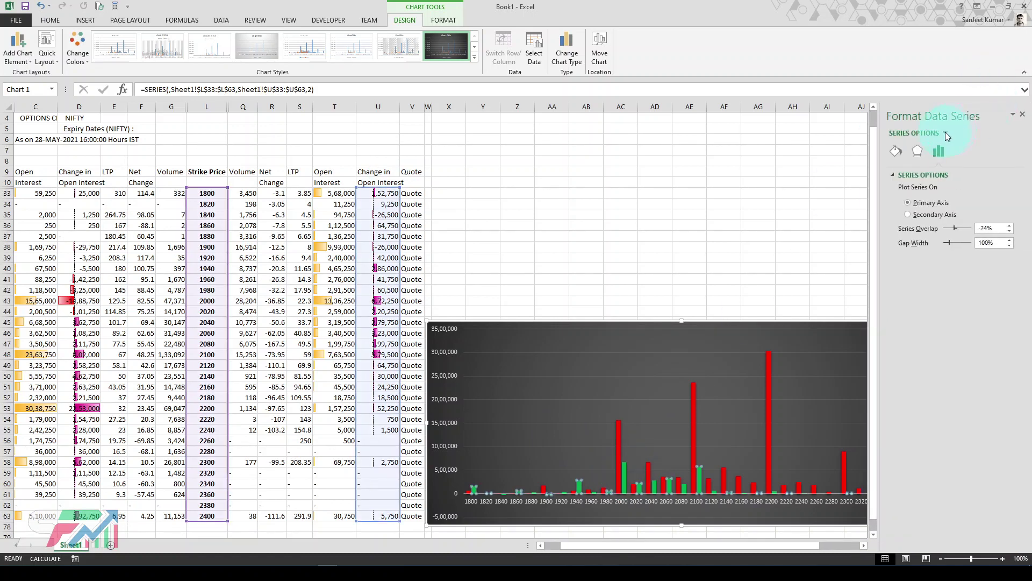
{"action": "left_click", "coordinate": [536, 56]}
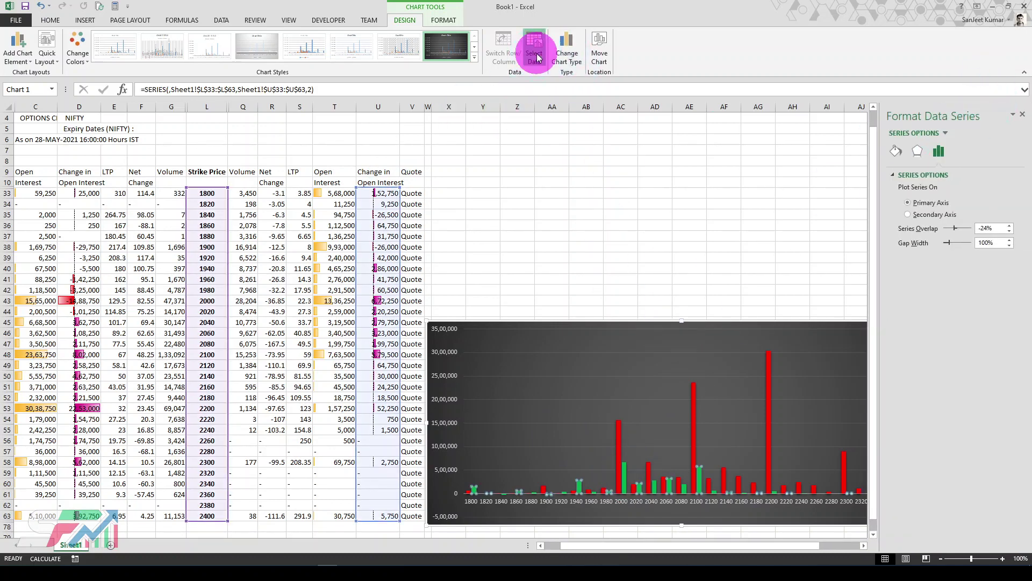
{"action": "left_click_drag", "start_coordinate": [527, 201], "coordinate": [779, 189]}
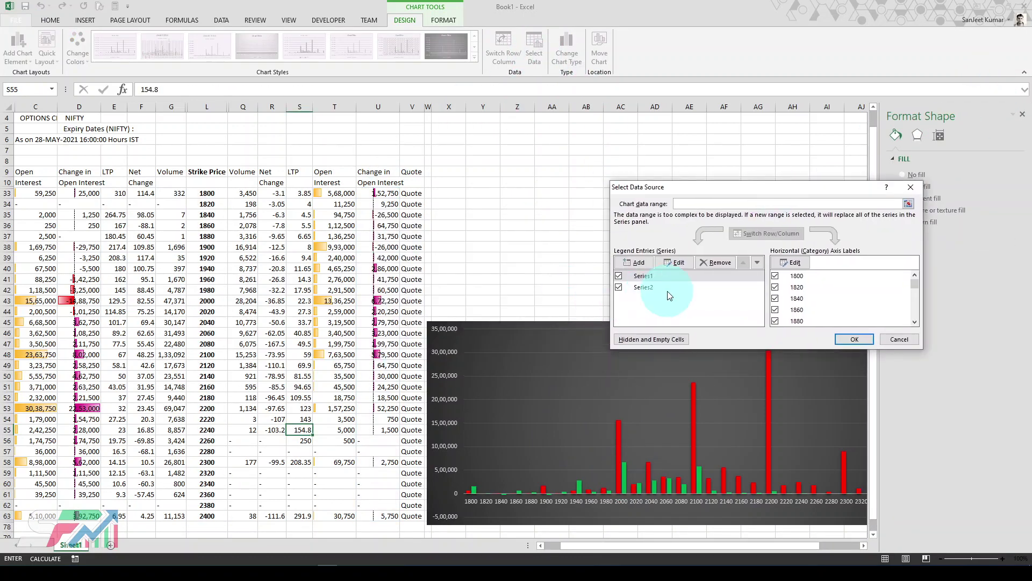
{"action": "left_click", "coordinate": [653, 275]}
{"action": "left_click", "coordinate": [677, 263]}
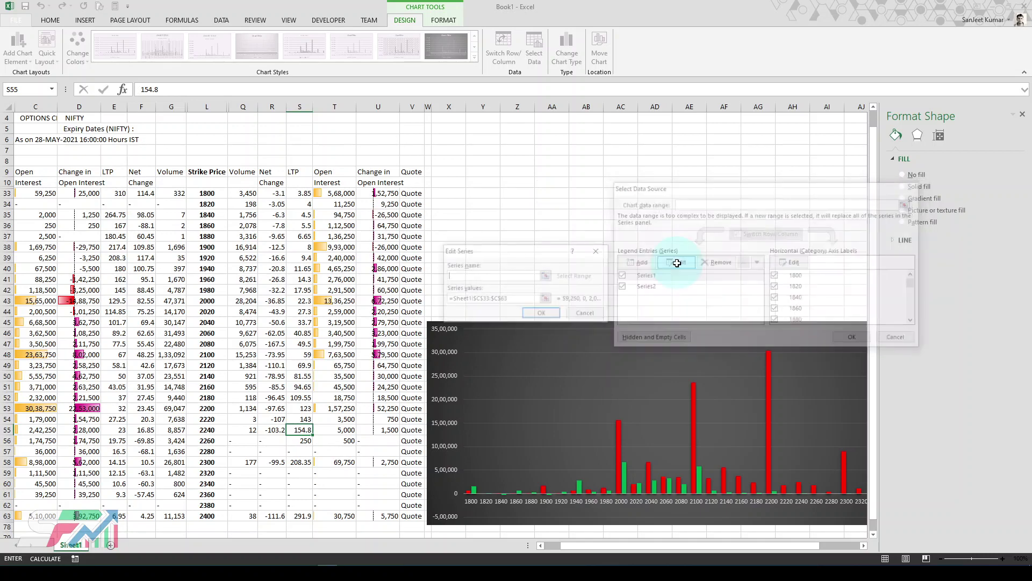
{"action": "left_click", "coordinate": [485, 300]}
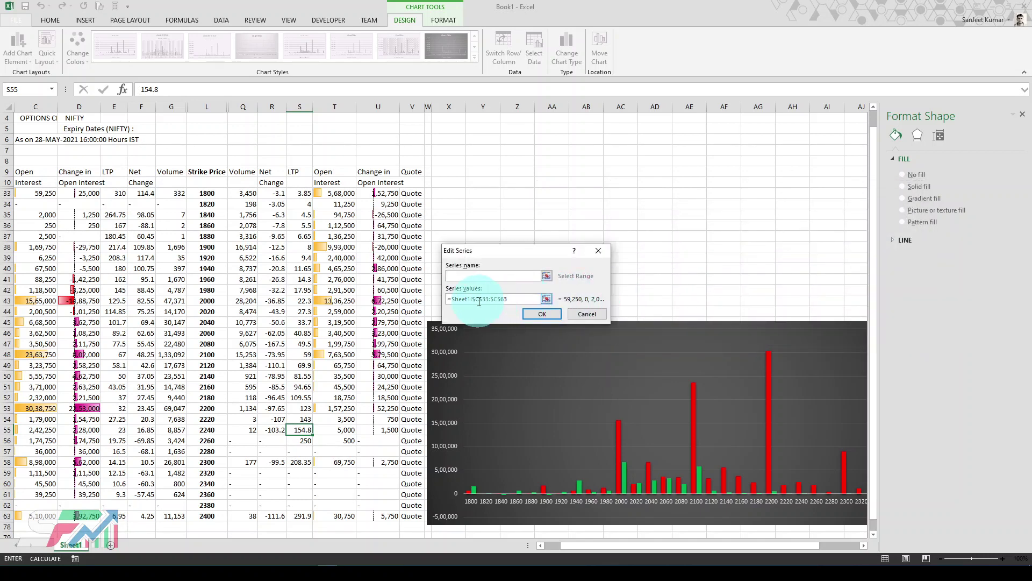
{"action": "left_click", "coordinate": [569, 317]}
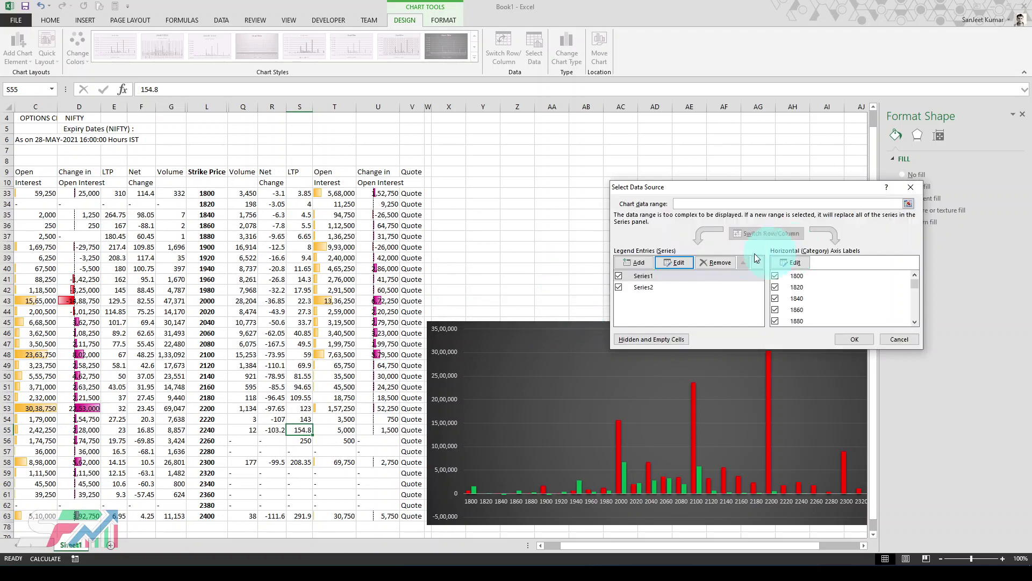
Change the second series' values to the puts Open Interest range T33:T63 and apply the new data source.
{"action": "left_click", "coordinate": [698, 280]}
{"action": "left_click", "coordinate": [675, 263]}
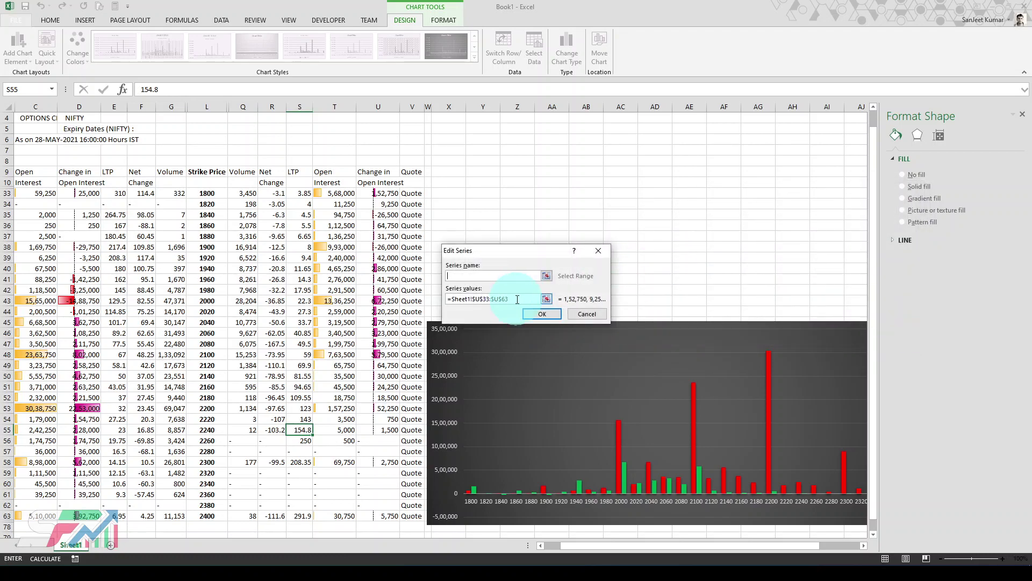
{"action": "left_click", "coordinate": [547, 300]}
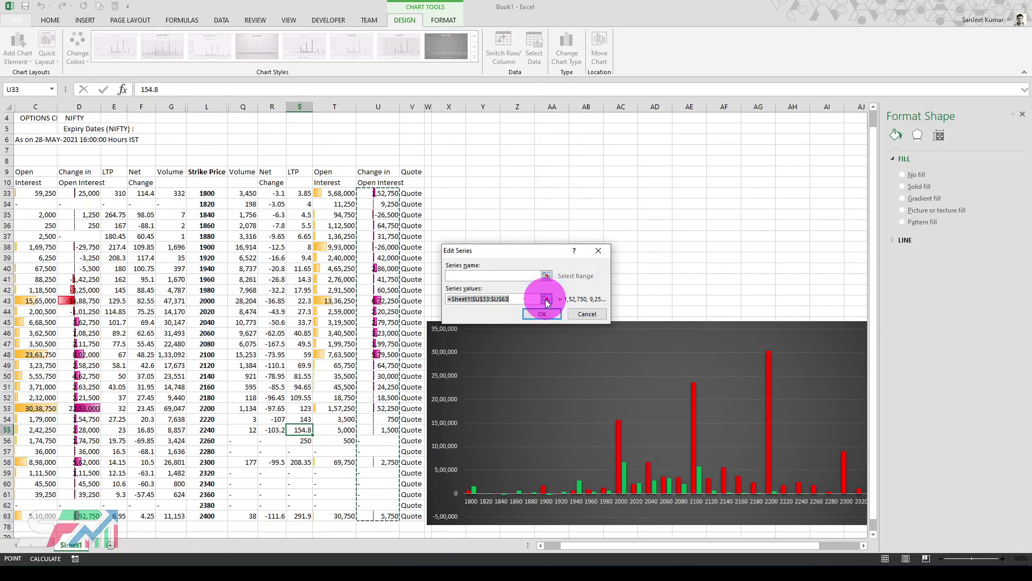
{"action": "left_click_drag", "start_coordinate": [334, 192], "coordinate": [341, 515]}
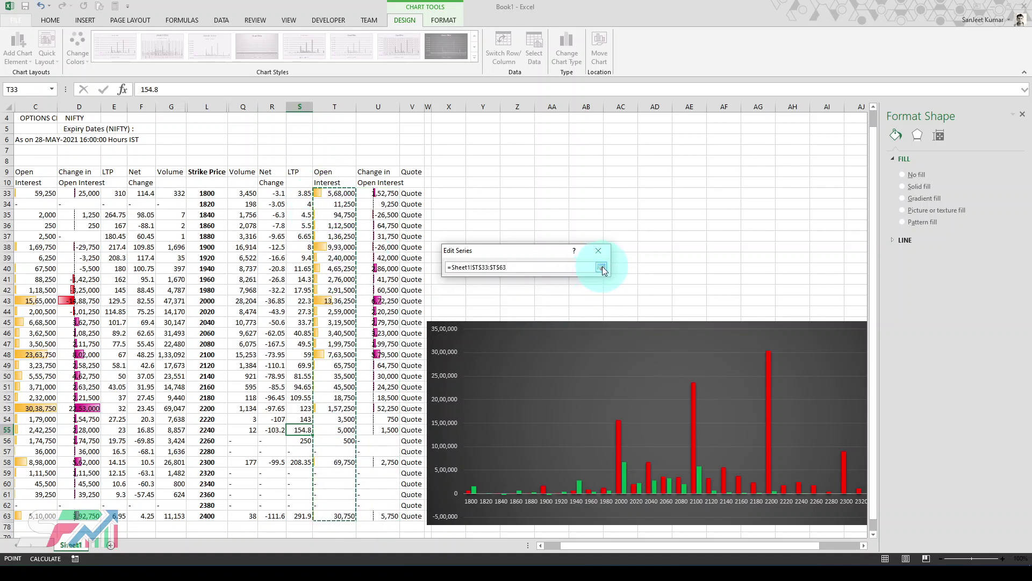
{"action": "left_click", "coordinate": [602, 267]}
{"action": "left_click", "coordinate": [555, 312]}
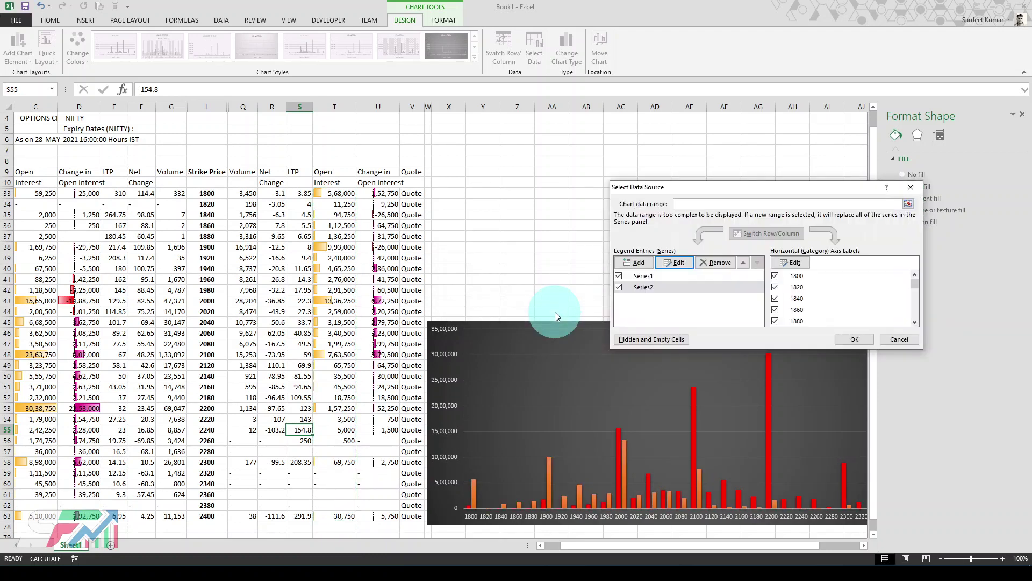
{"action": "left_click", "coordinate": [857, 332]}
Fill the single puts Open Interest bar at strike 2000 with the standard green.
{"action": "left_click", "coordinate": [644, 453]}
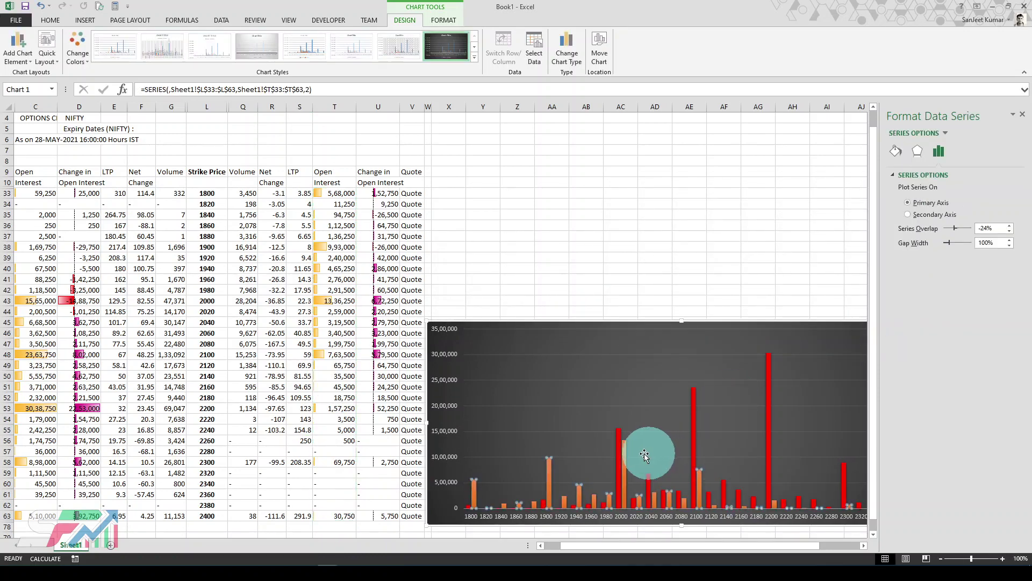
{"action": "left_click", "coordinate": [625, 450]}
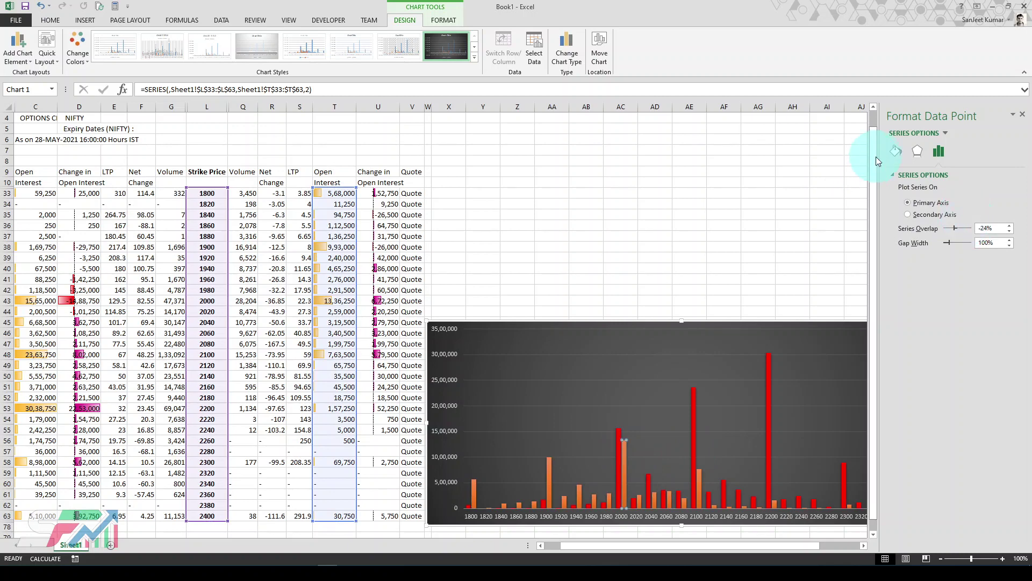
{"action": "left_click", "coordinate": [896, 152]}
{"action": "left_click", "coordinate": [1003, 284]}
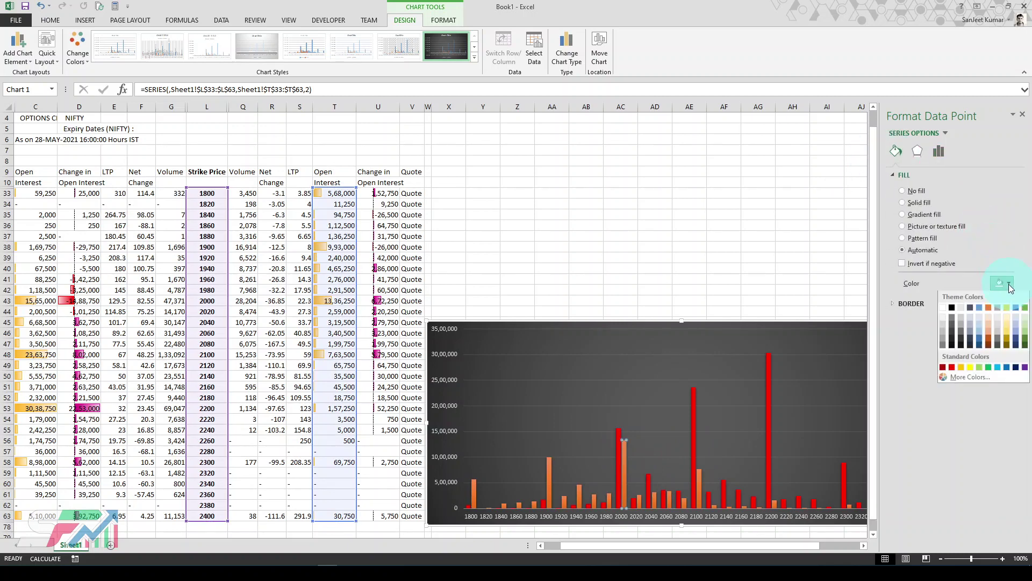
{"action": "left_click", "coordinate": [985, 366]}
{"action": "left_click", "coordinate": [699, 269]}
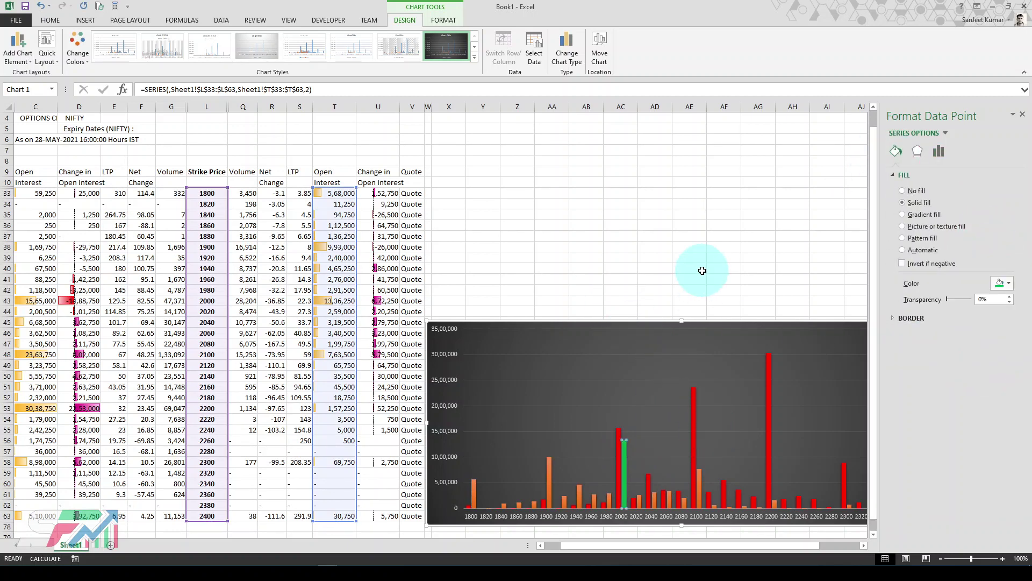
Change the fill of the whole puts Open Interest series (T33:T63) to the standard green and close the formatting options.
{"action": "left_click", "coordinate": [701, 479]}
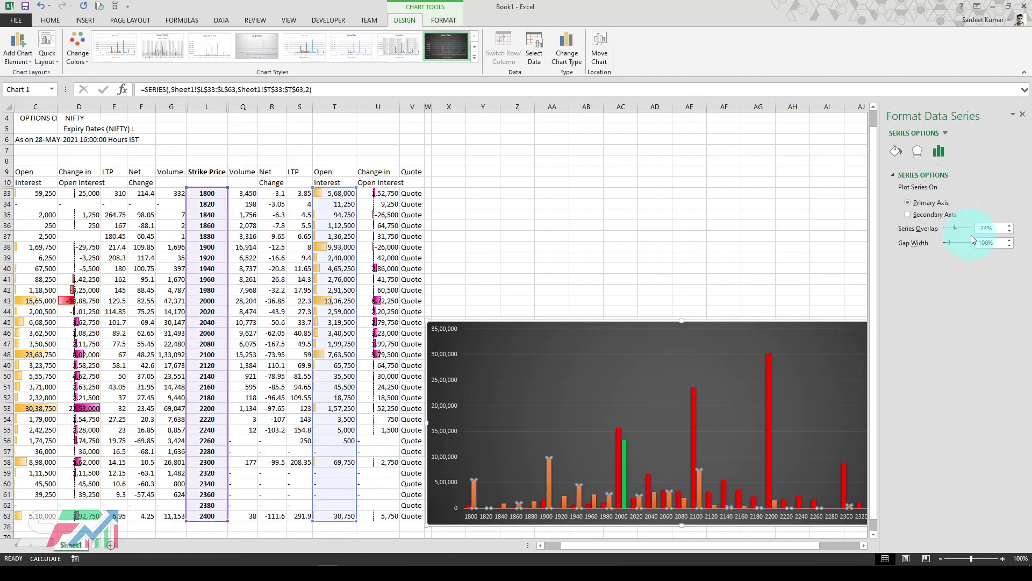
{"action": "left_click", "coordinate": [896, 151]}
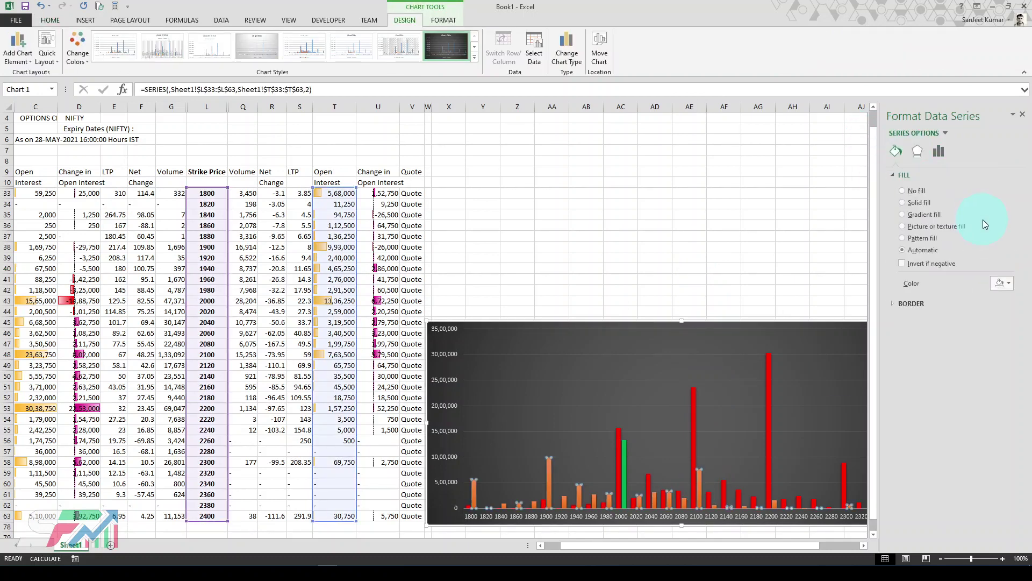
{"action": "left_click", "coordinate": [1002, 283]}
{"action": "left_click", "coordinate": [987, 367]}
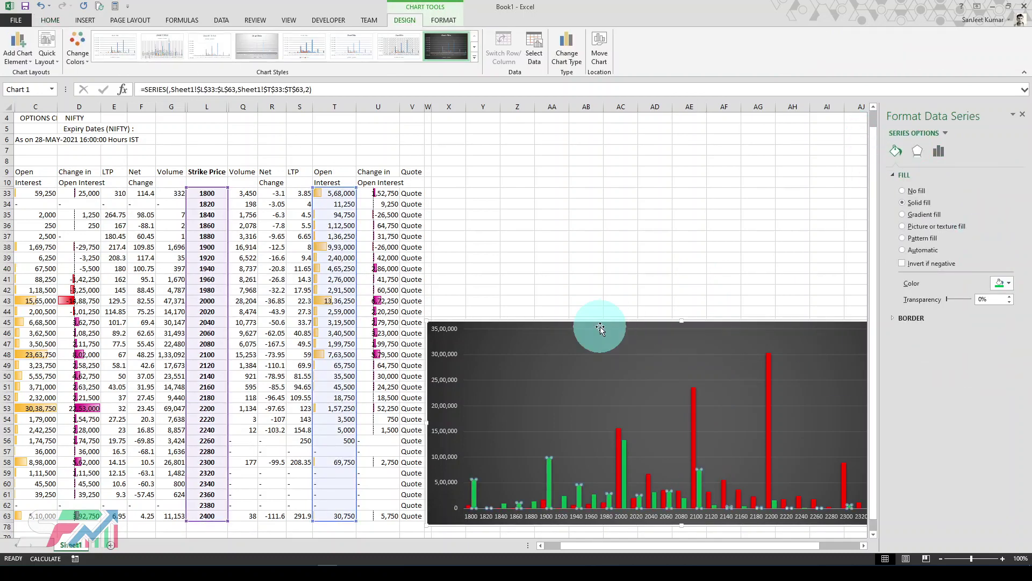
{"action": "left_click", "coordinate": [524, 247]}
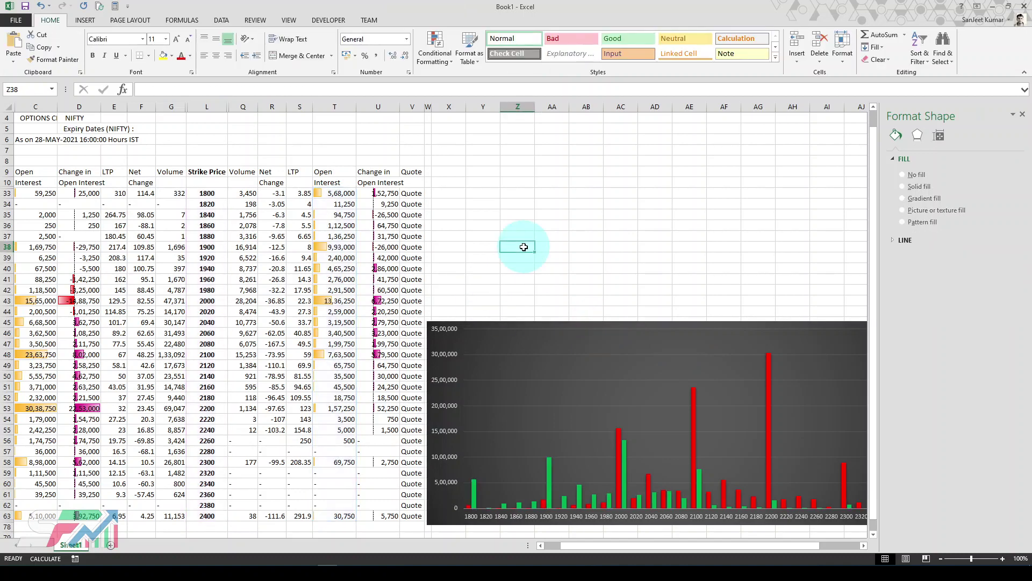
{"action": "left_click", "coordinate": [1023, 115]}
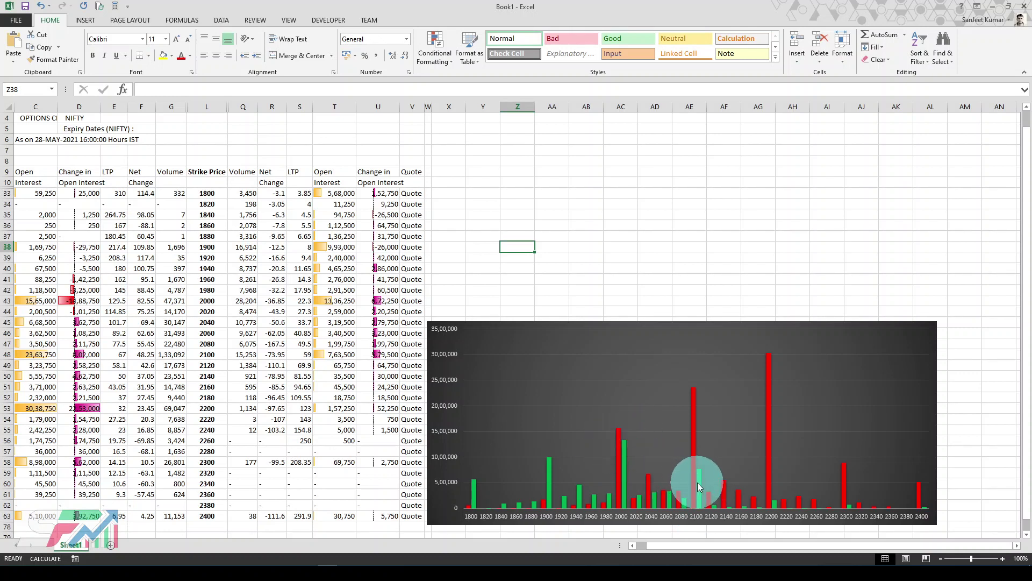
Insert a clustered column chart of the calls and puts Change in Open Interest values in D33:D63 and U33:U63.
{"action": "mouse_move", "coordinate": [698, 486]}
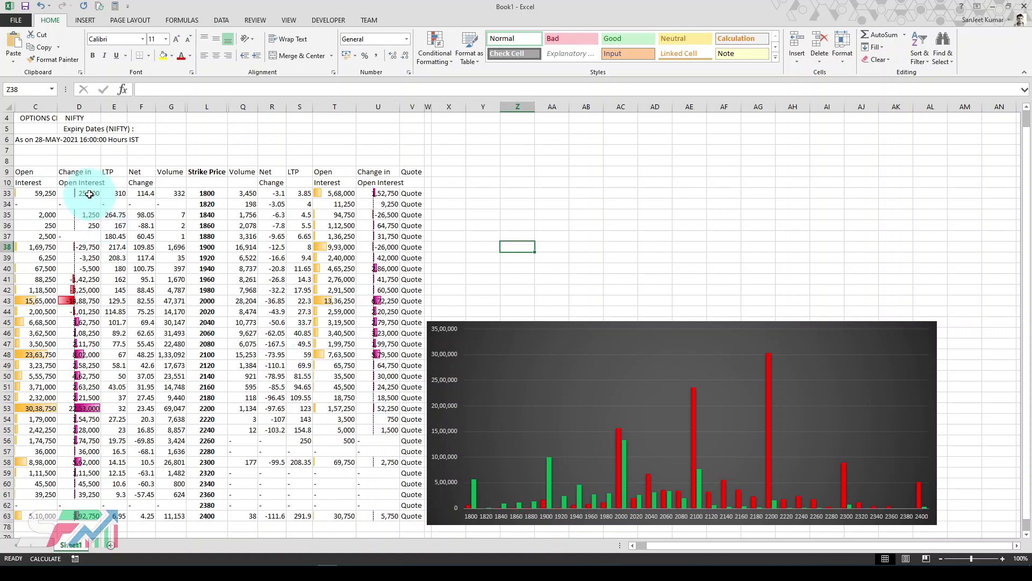
{"action": "left_click_drag", "start_coordinate": [87, 193], "coordinate": [86, 516]}
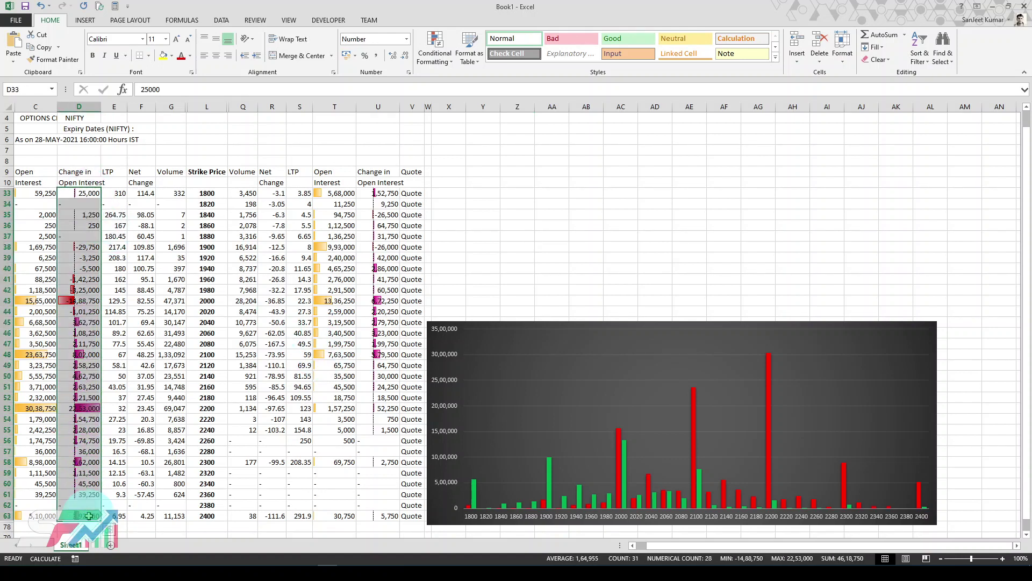
{"action": "left_click_drag", "start_coordinate": [380, 196], "coordinate": [380, 516]}
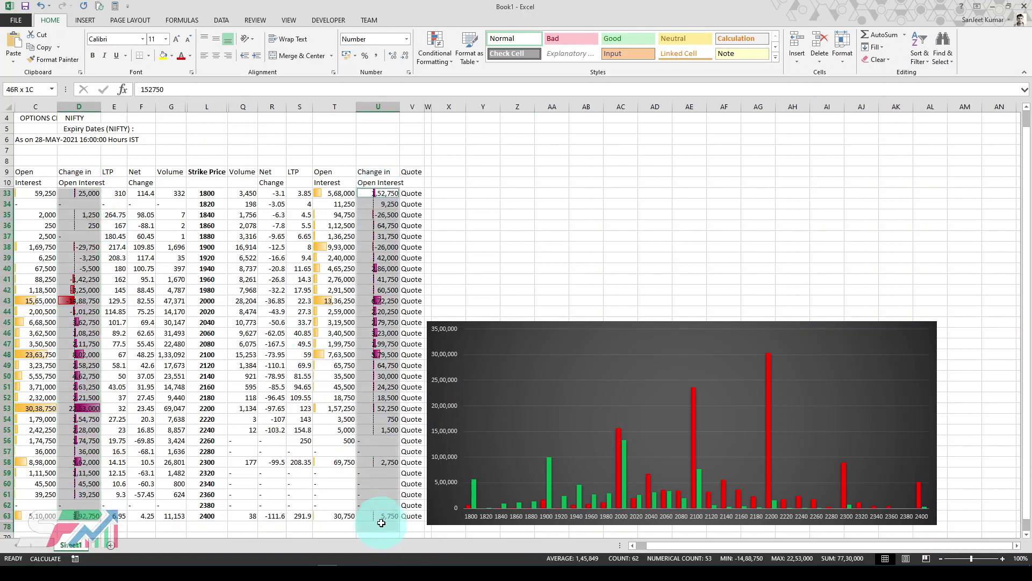
{"action": "left_click", "coordinate": [89, 21]}
{"action": "left_click", "coordinate": [364, 58]}
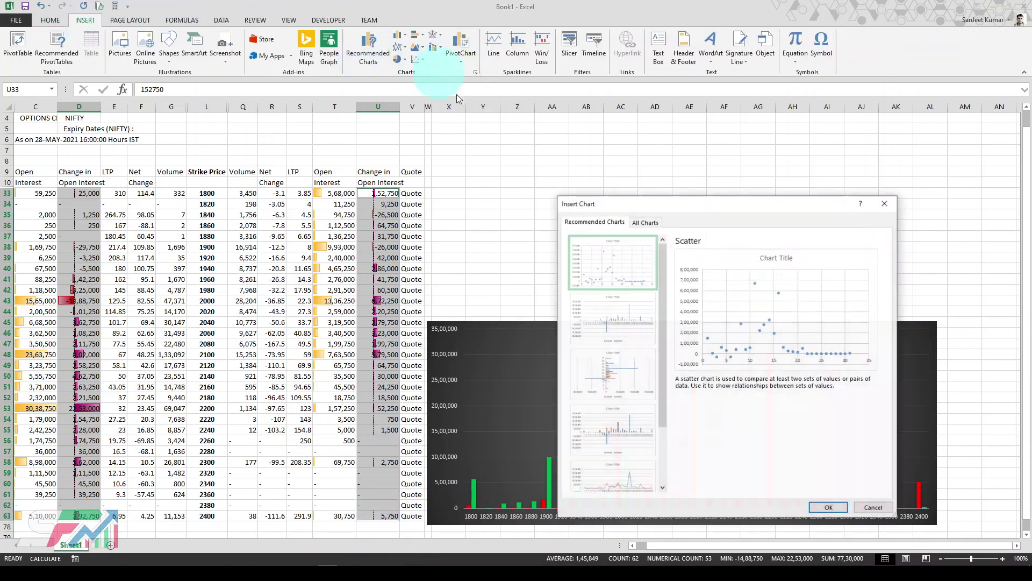
{"action": "left_click", "coordinate": [645, 223]}
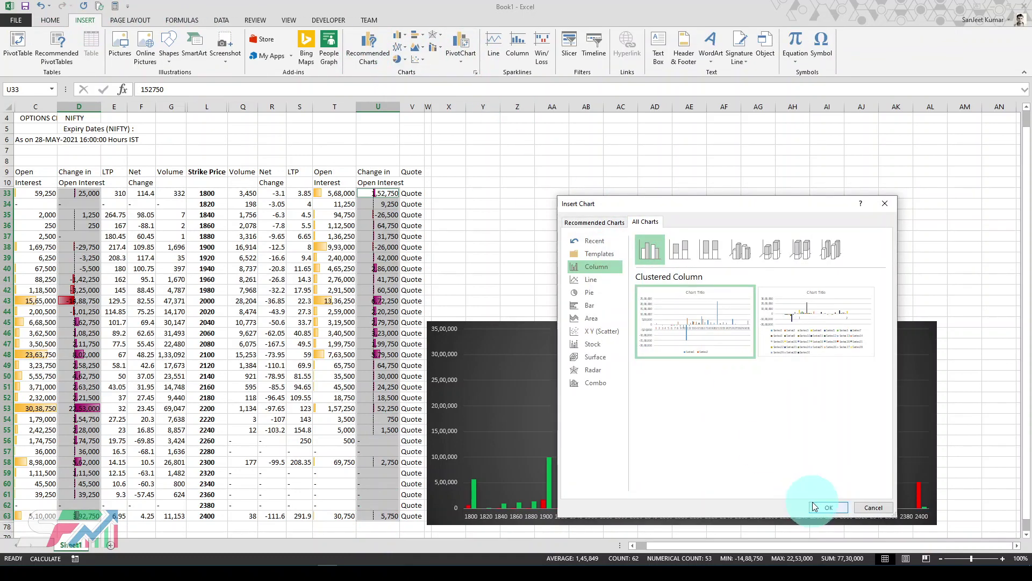
{"action": "left_click", "coordinate": [828, 507]}
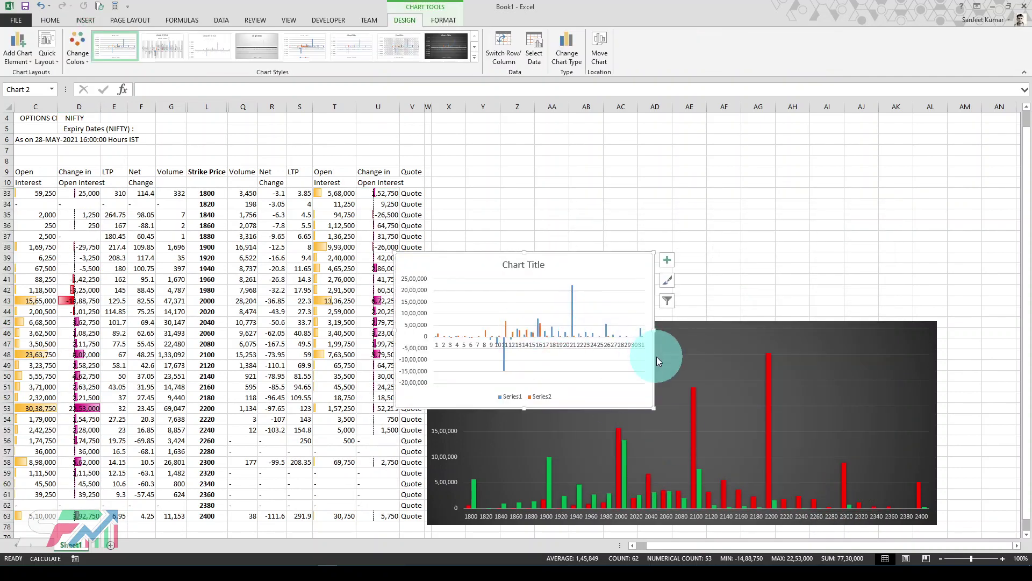
Place the new chart directly above the open interest chart at the same width and title it "Change in OI".
{"action": "left_click_drag", "start_coordinate": [661, 357], "coordinate": [683, 269]}
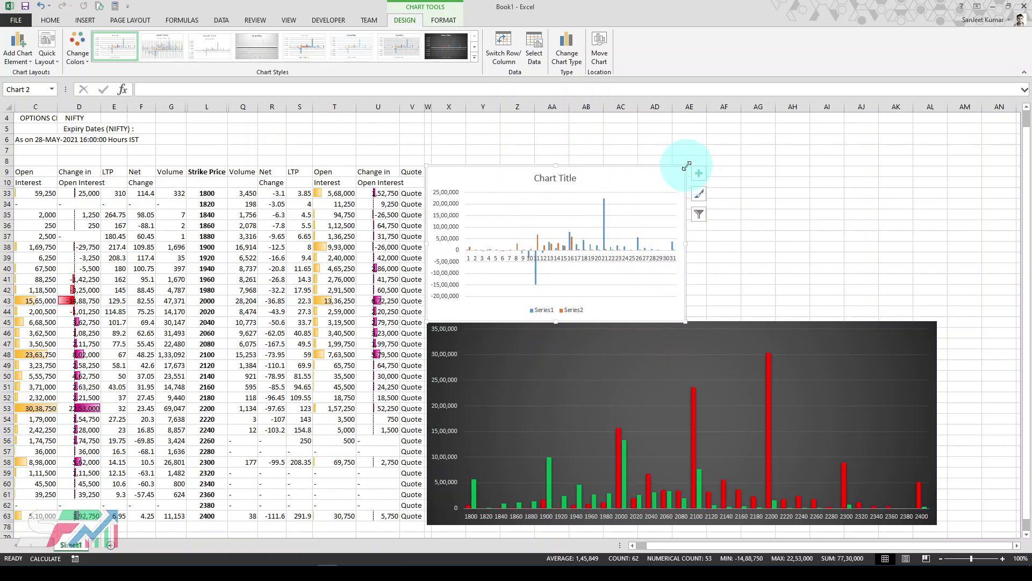
{"action": "left_click_drag", "start_coordinate": [686, 166], "coordinate": [936, 130]}
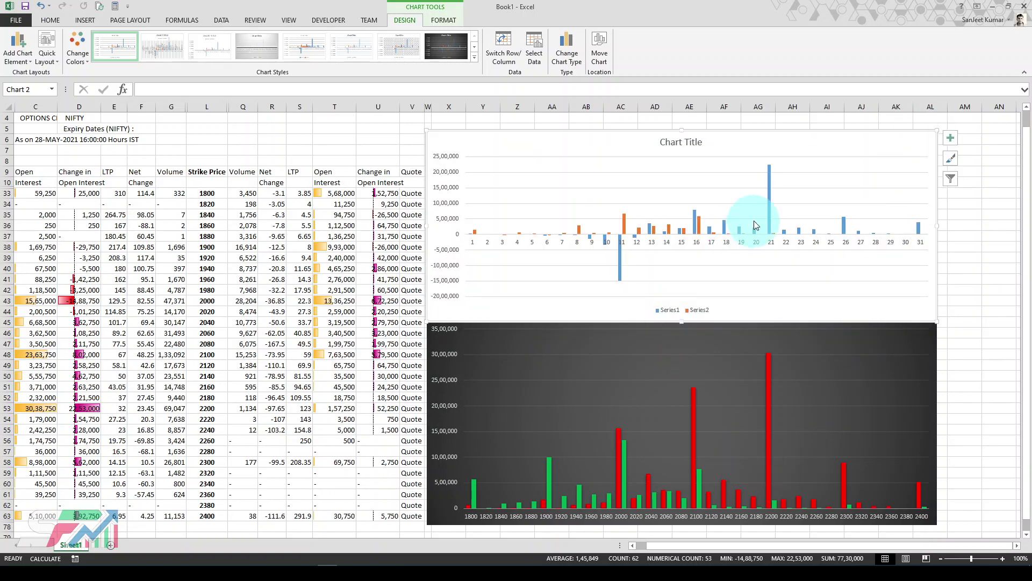
{"action": "double_click", "coordinate": [680, 144]}
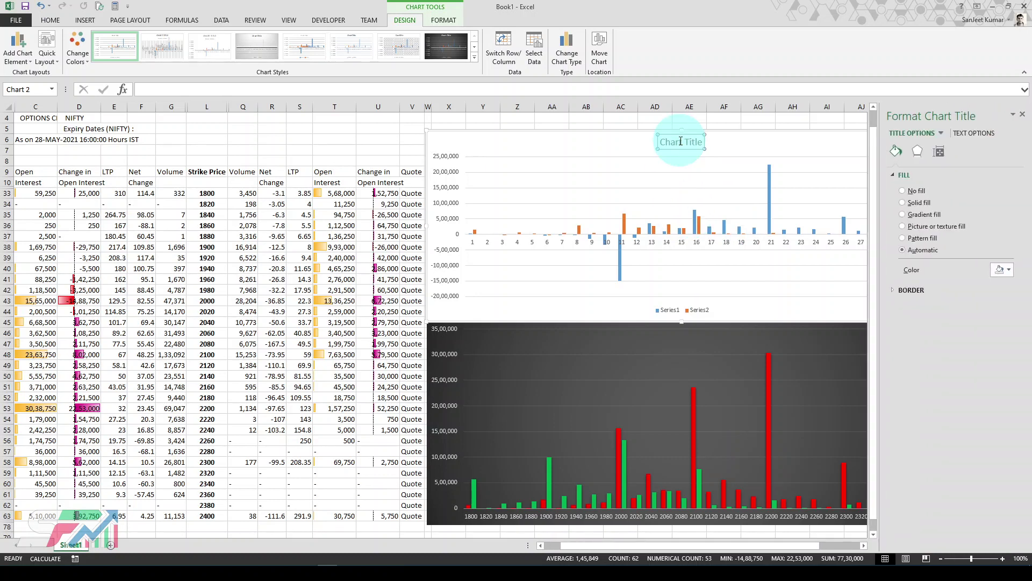
{"action": "left_click_drag", "start_coordinate": [660, 142], "coordinate": [712, 144]}
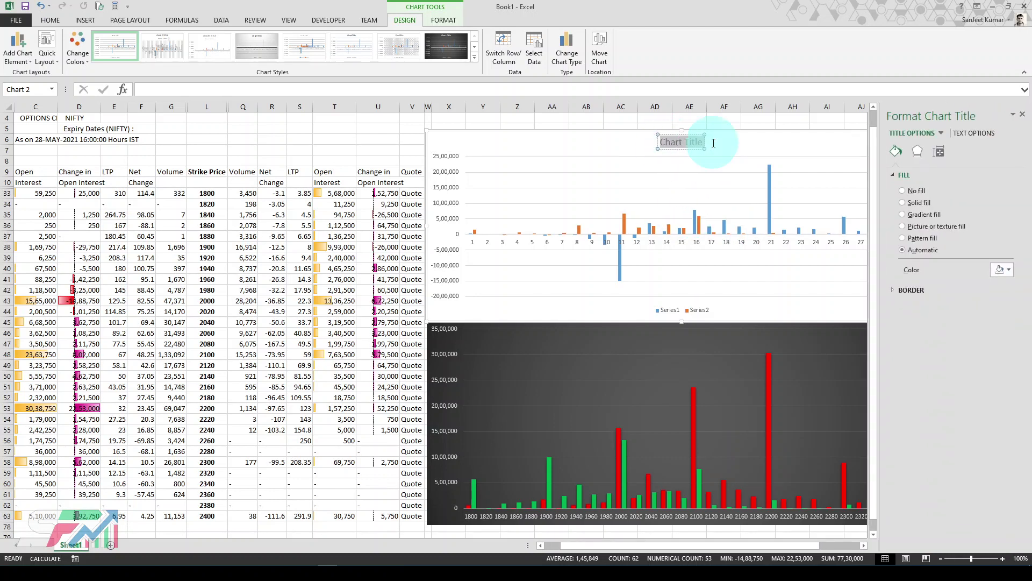
{"action": "type", "text": "Change i"}
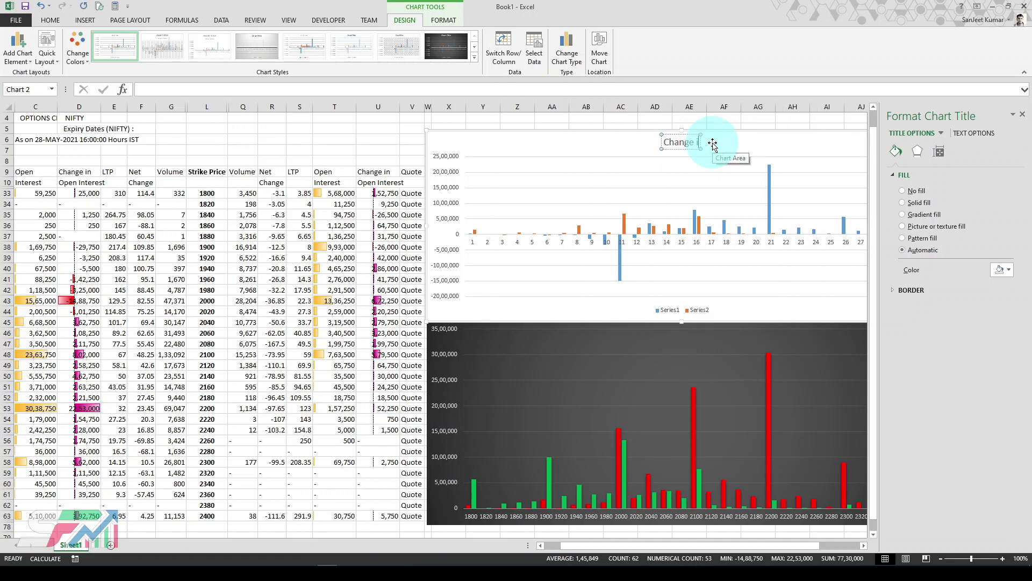
{"action": "type", "text": "n OI"}
{"action": "left_click", "coordinate": [299, 333]}
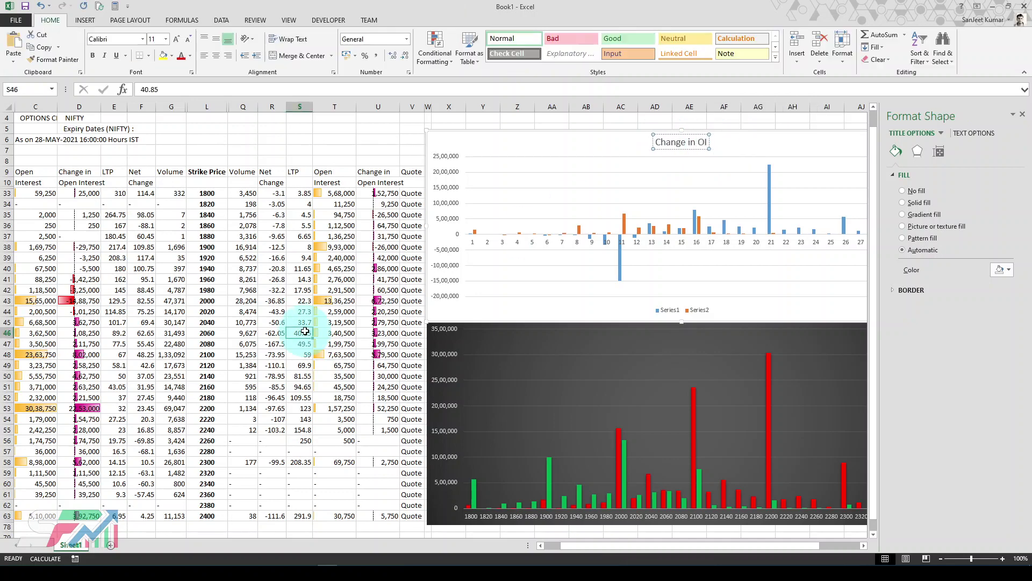
Use the strike prices in L33:L63 as the horizontal axis labels of the Change in OI chart and delete its legend.
{"action": "left_click", "coordinate": [713, 241]}
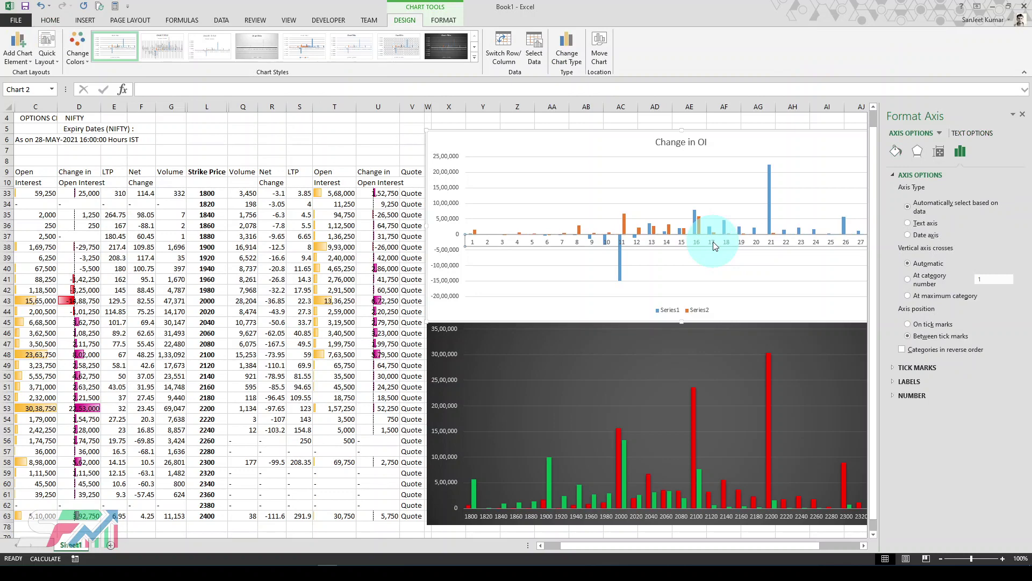
{"action": "left_click", "coordinate": [1023, 117]}
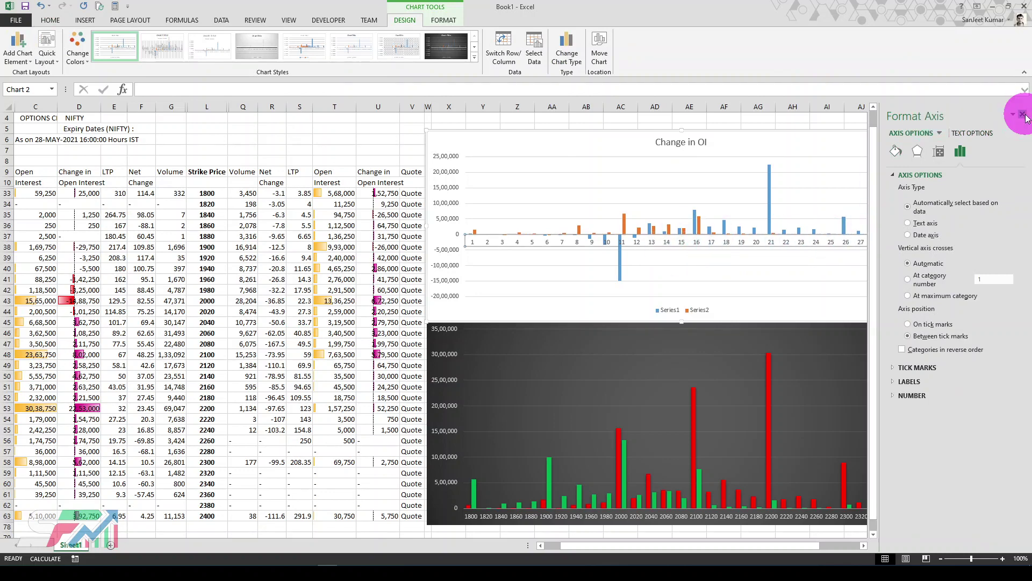
{"action": "left_click", "coordinate": [538, 57]}
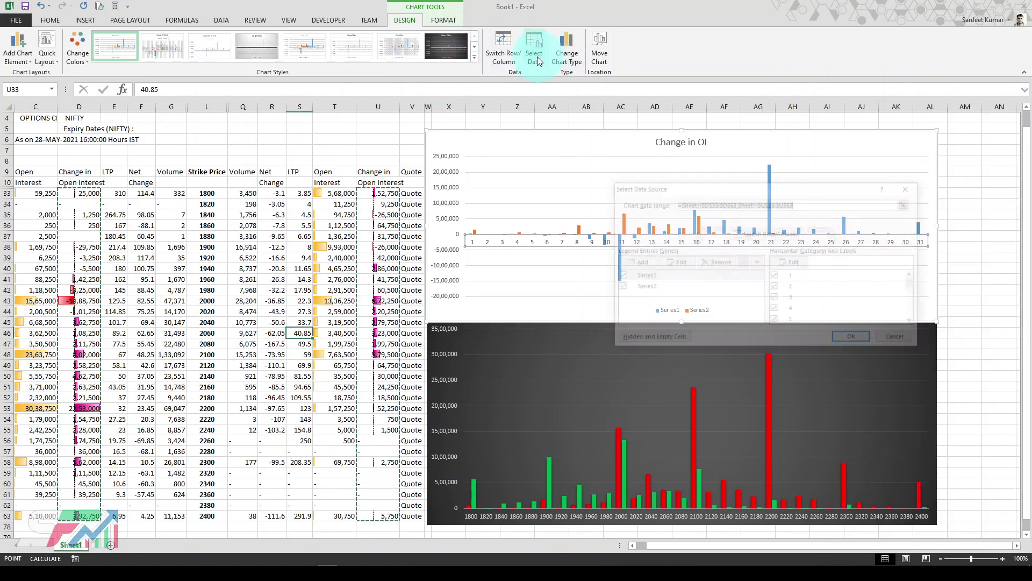
{"action": "left_click", "coordinate": [795, 268]}
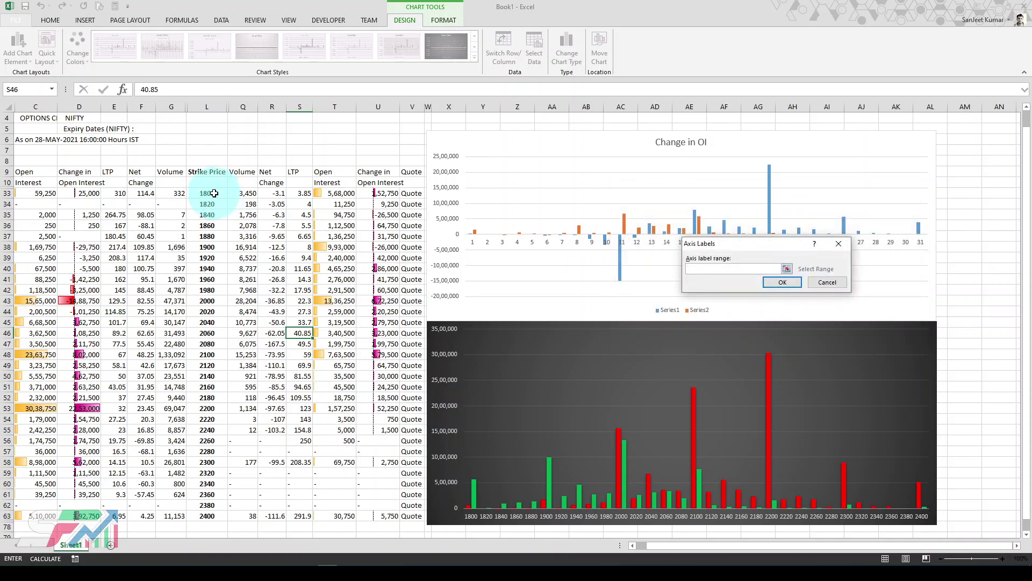
{"action": "left_click_drag", "start_coordinate": [207, 196], "coordinate": [219, 516]}
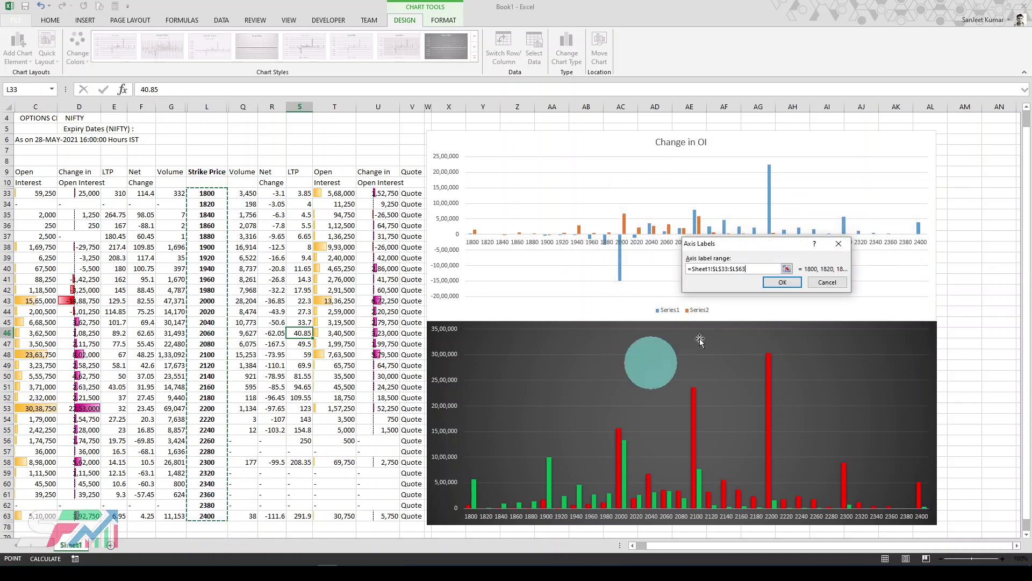
{"action": "left_click", "coordinate": [785, 288]}
{"action": "left_click", "coordinate": [854, 339]}
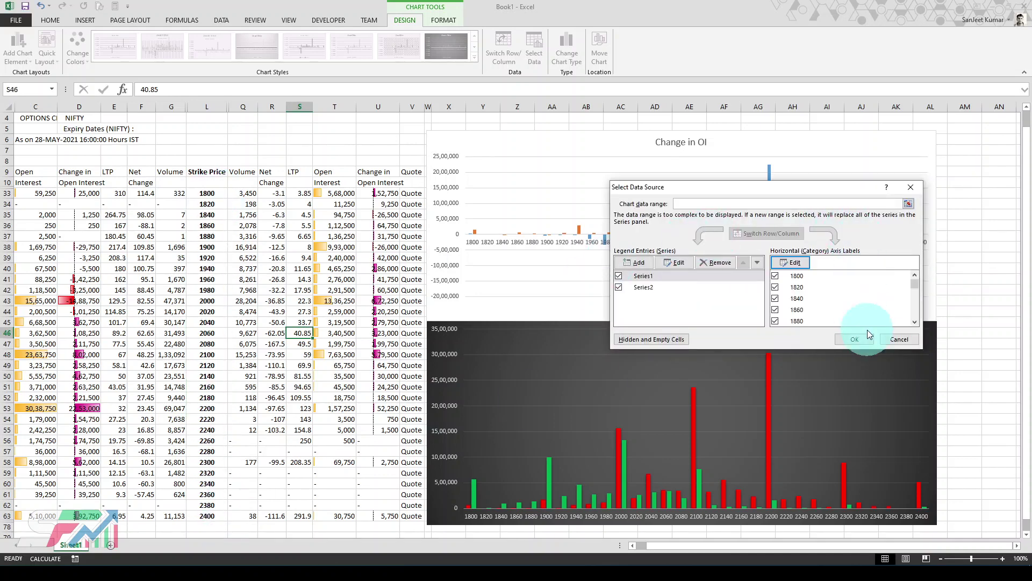
{"action": "left_click", "coordinate": [695, 311]}
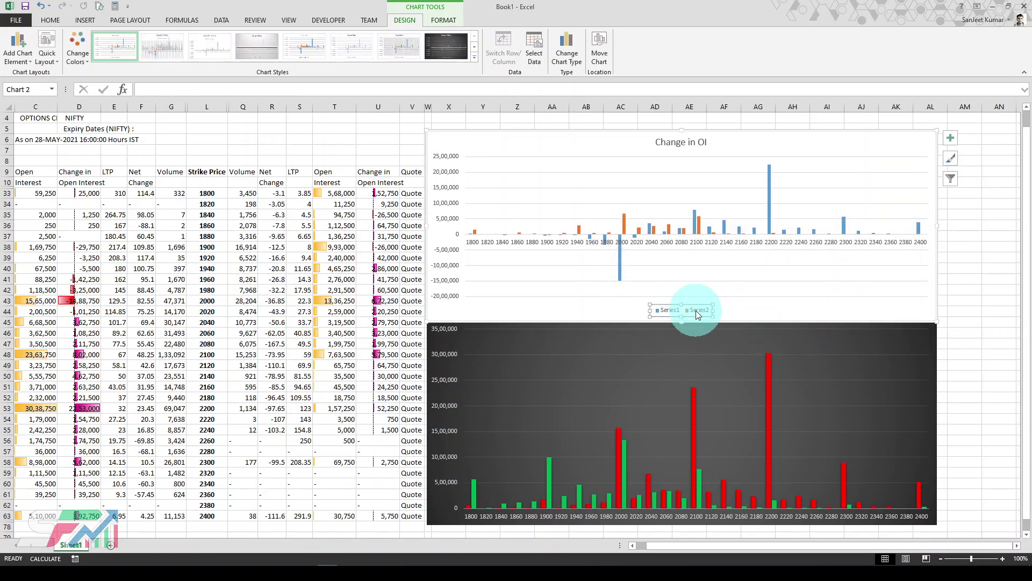
{"action": "key", "text": "Delete"}
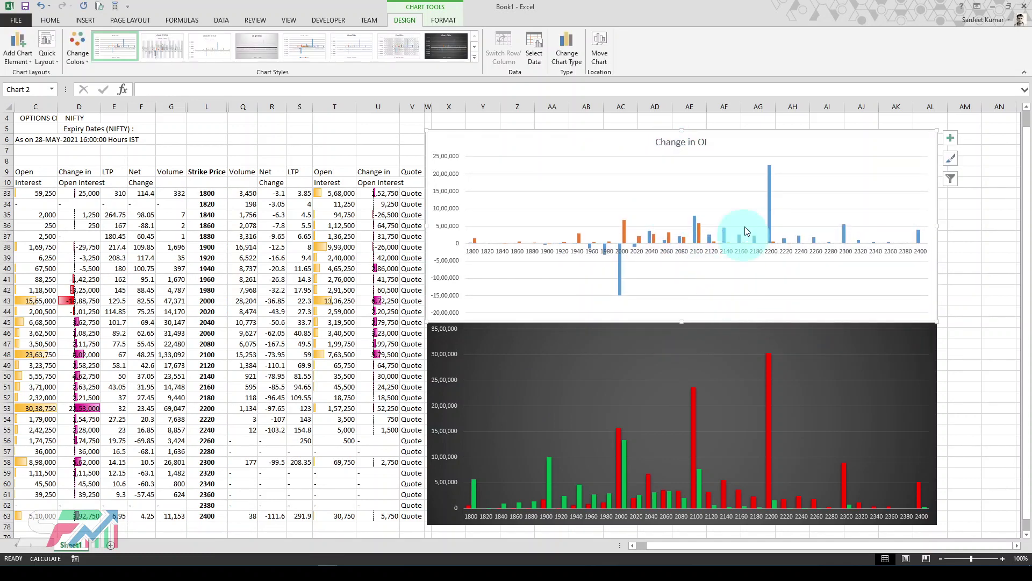
Fill the calls Change in Open Interest series (D33:D63) with the standard green.
{"action": "left_click", "coordinate": [769, 215]}
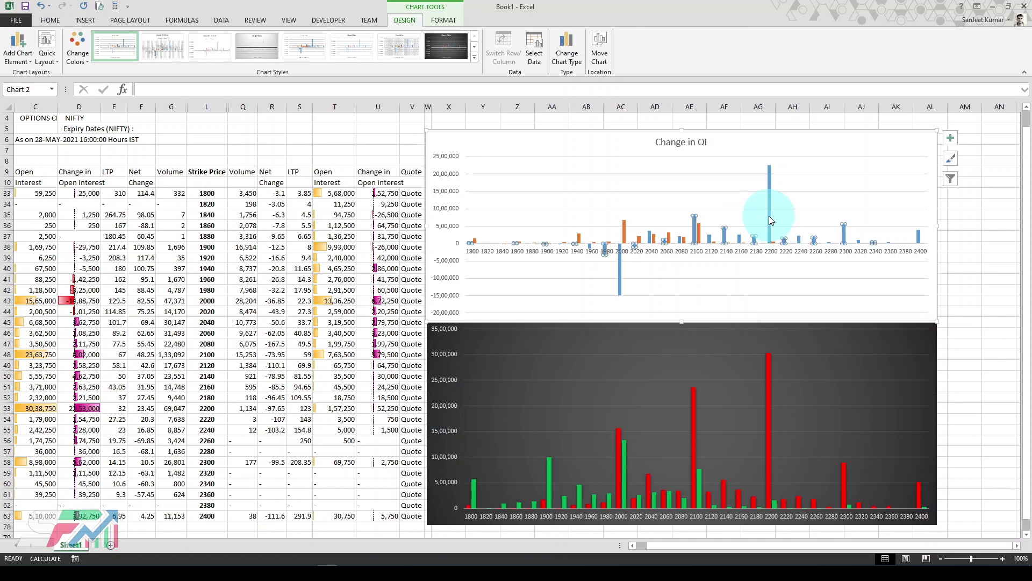
{"action": "double_click", "coordinate": [769, 215]}
{"action": "left_click", "coordinate": [896, 151]}
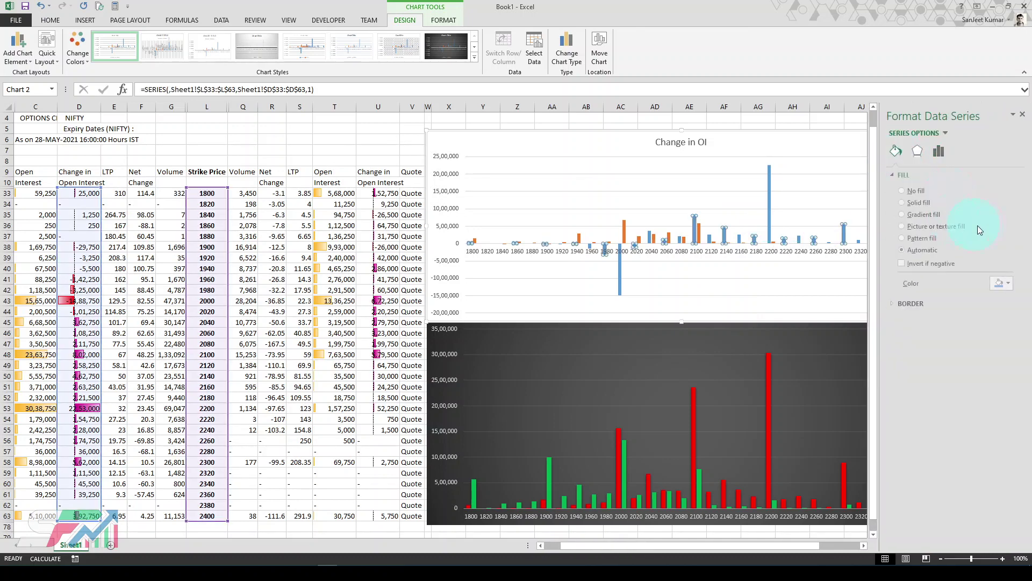
{"action": "left_click", "coordinate": [1003, 283]}
{"action": "left_click", "coordinate": [990, 367]}
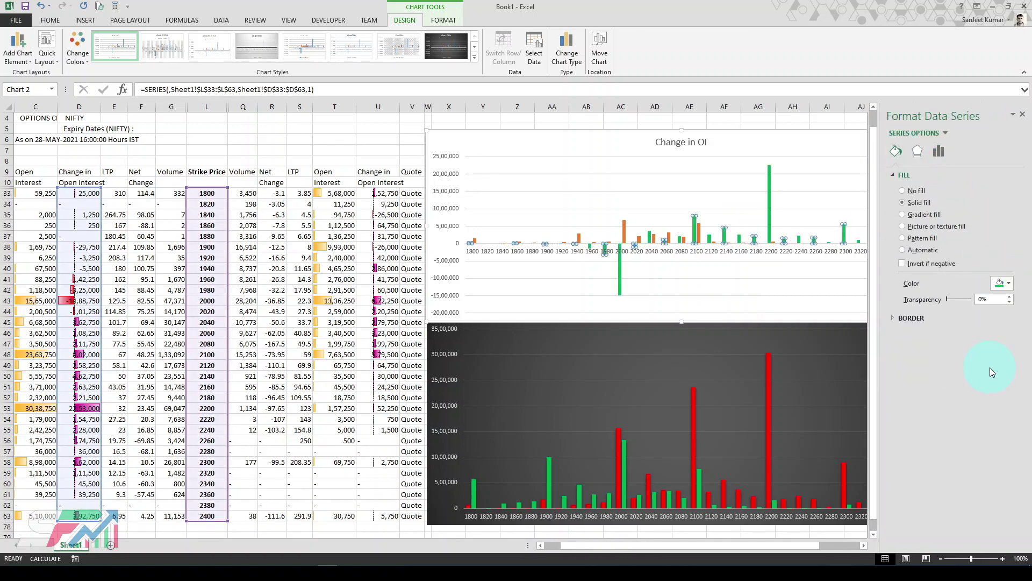
Recolour the calls series standard red and the puts series (U33:U63) standard green in the Change in OI chart.
{"action": "mouse_move", "coordinate": [624, 232]}
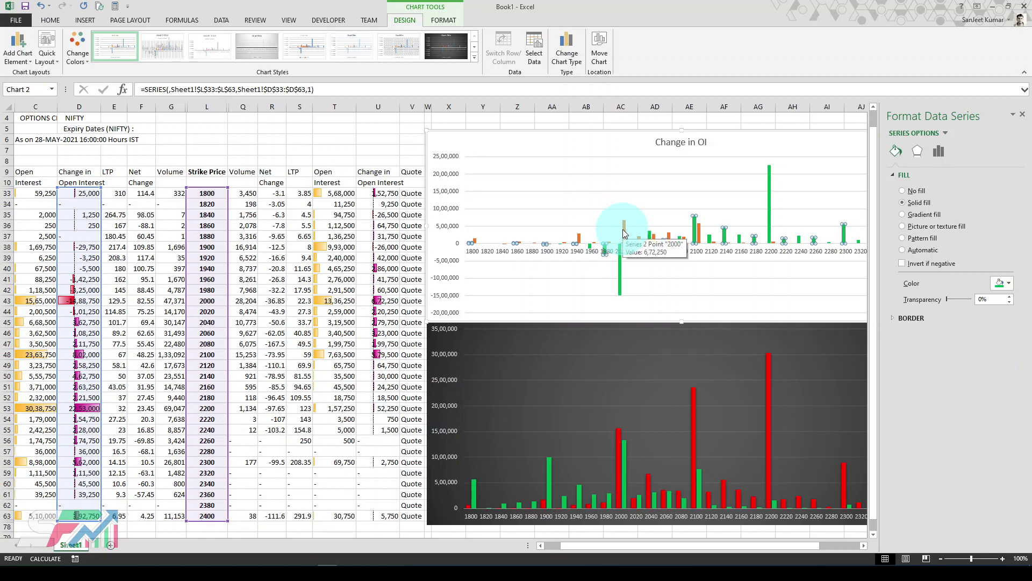
{"action": "left_click", "coordinate": [1004, 283]}
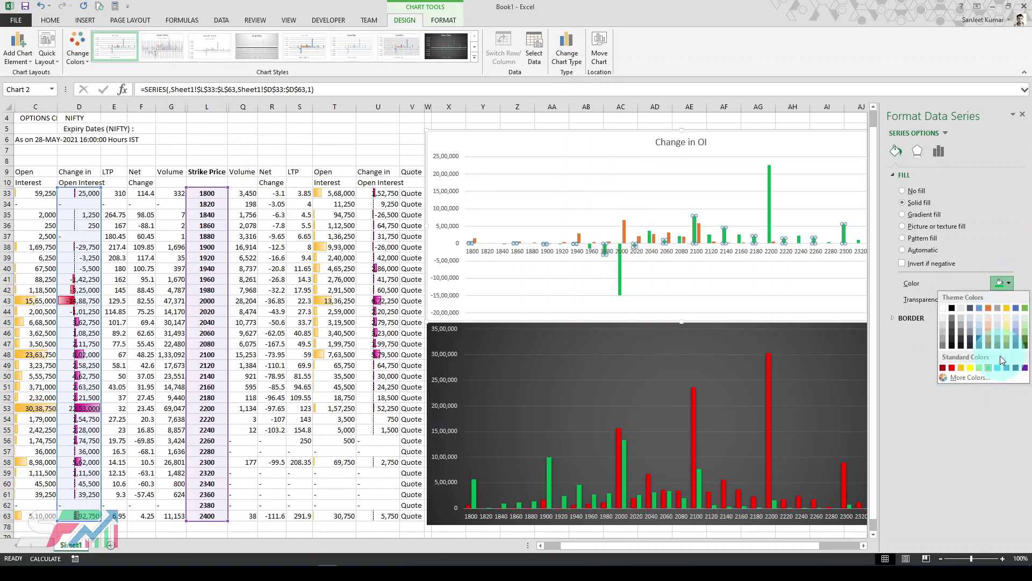
{"action": "left_click", "coordinate": [953, 368]}
{"action": "left_click", "coordinate": [623, 231]}
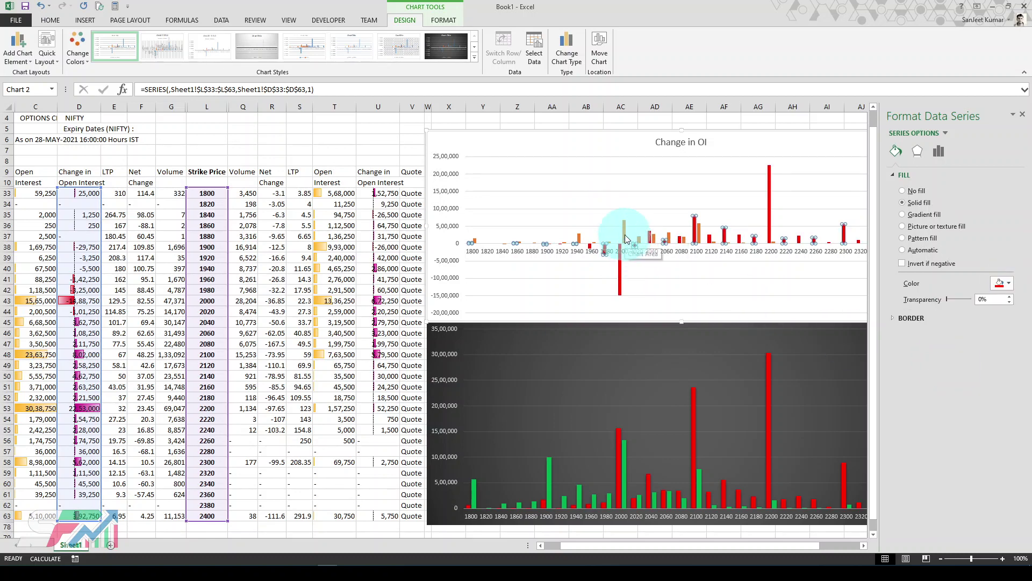
{"action": "left_click", "coordinate": [1003, 283]}
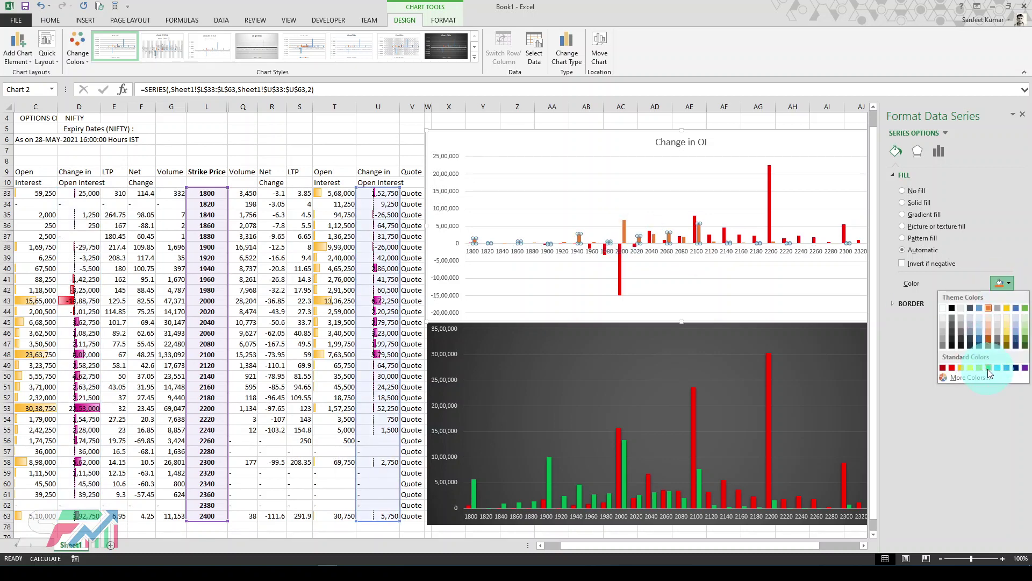
{"action": "left_click", "coordinate": [989, 368]}
{"action": "left_click", "coordinate": [1023, 114]}
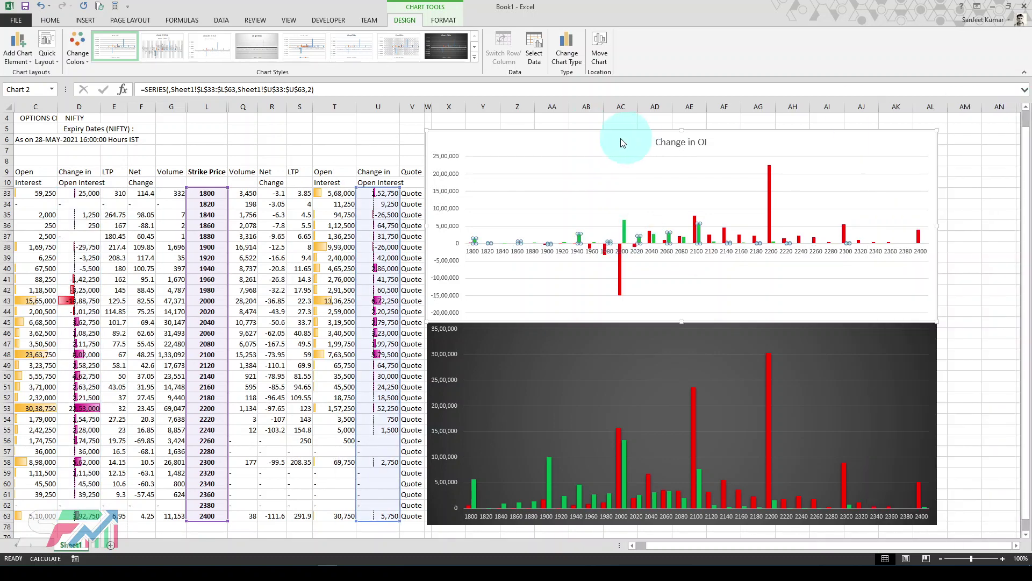
Apply the dark grey gradient chart style to the Change in OI chart to match the open interest chart.
{"action": "left_click", "coordinate": [446, 49]}
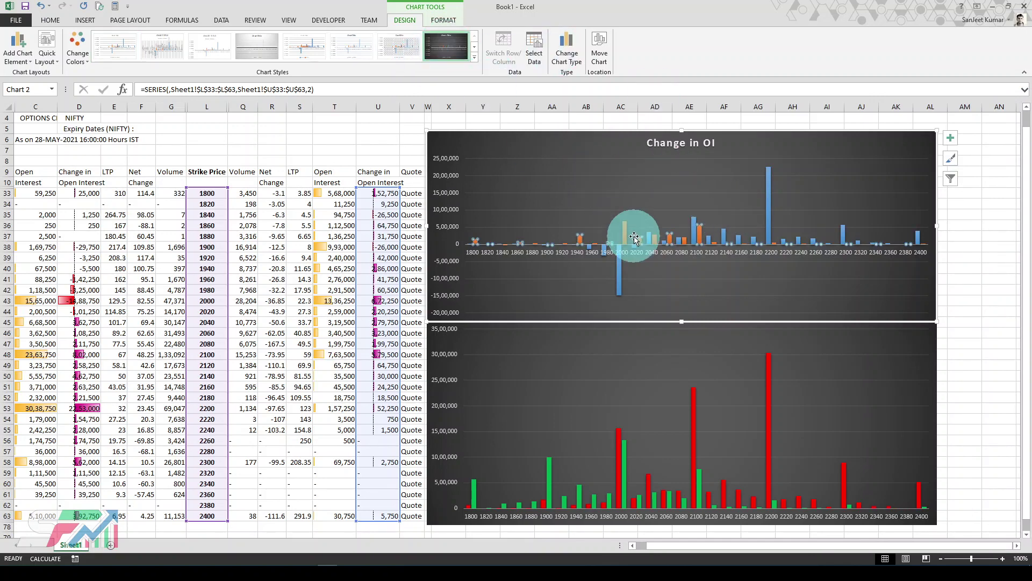
{"action": "left_click", "coordinate": [421, 46]}
{"action": "left_click", "coordinate": [640, 228]}
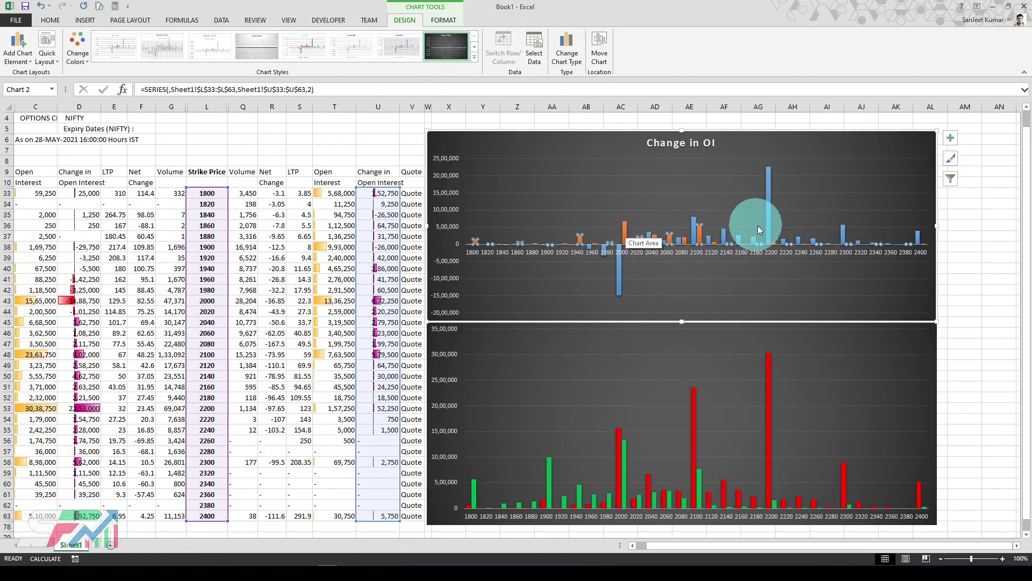
Fill the calls series (D33:D63) of the dark-styled Change in OI chart with the standard red.
{"action": "left_click", "coordinate": [740, 197]}
{"action": "double_click", "coordinate": [770, 211]}
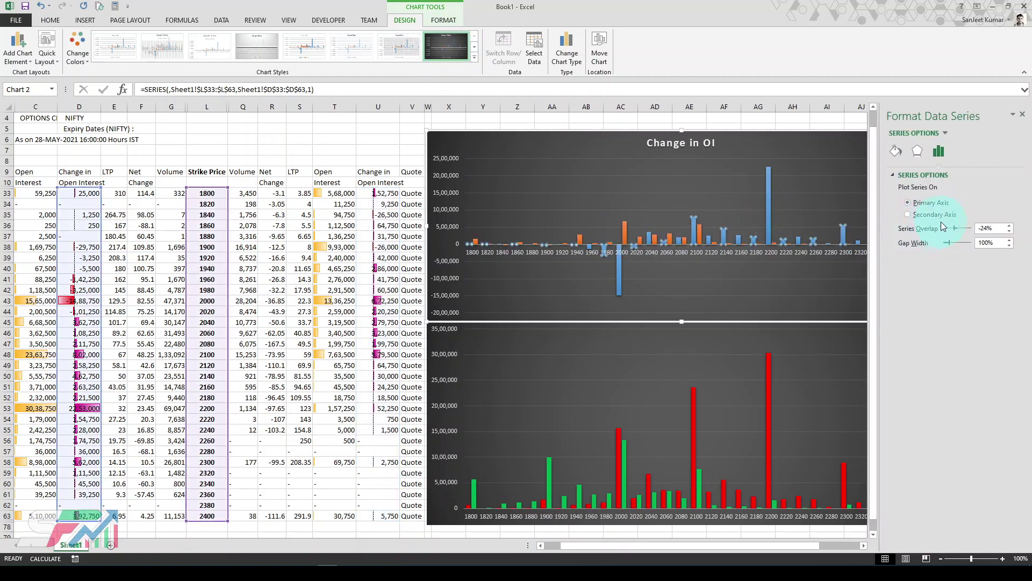
{"action": "left_click", "coordinate": [897, 152]}
{"action": "left_click", "coordinate": [1011, 284]}
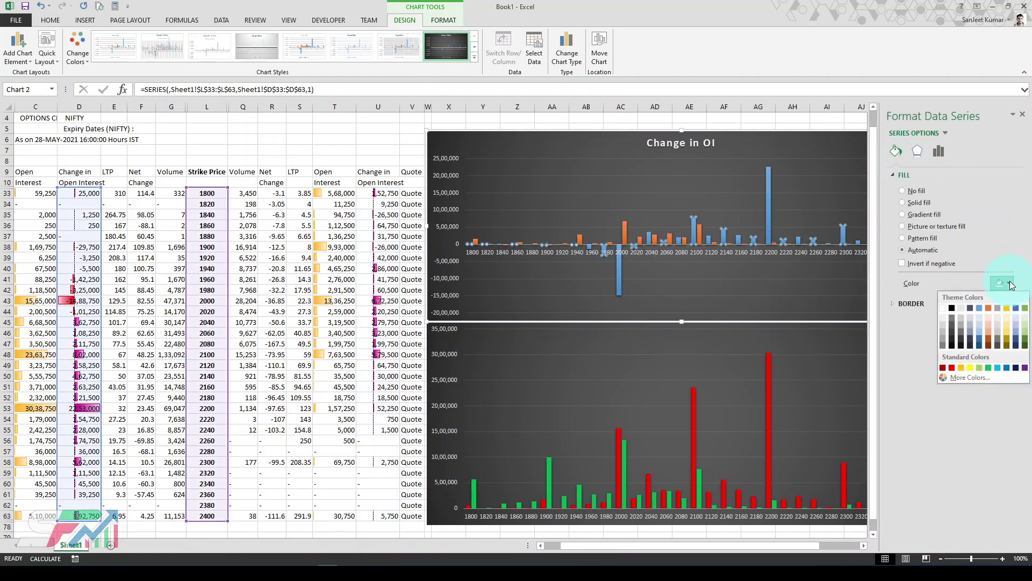
{"action": "left_click", "coordinate": [950, 367]}
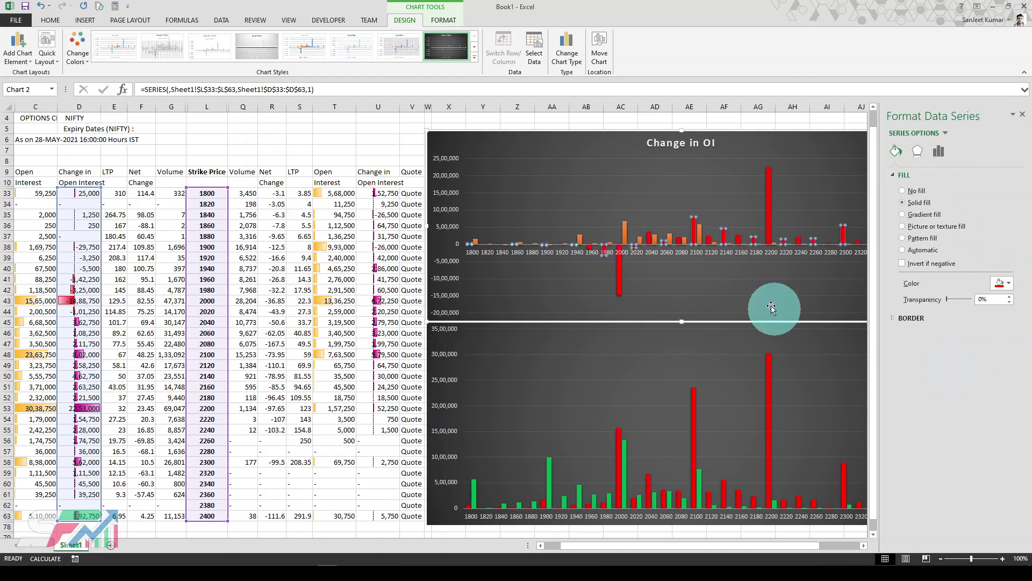
Fill the puts series (U33:U63) of the Change in OI chart with the standard green, close the formatting options and deselect the chart.
{"action": "left_click", "coordinate": [627, 232]}
{"action": "left_click", "coordinate": [1005, 282]}
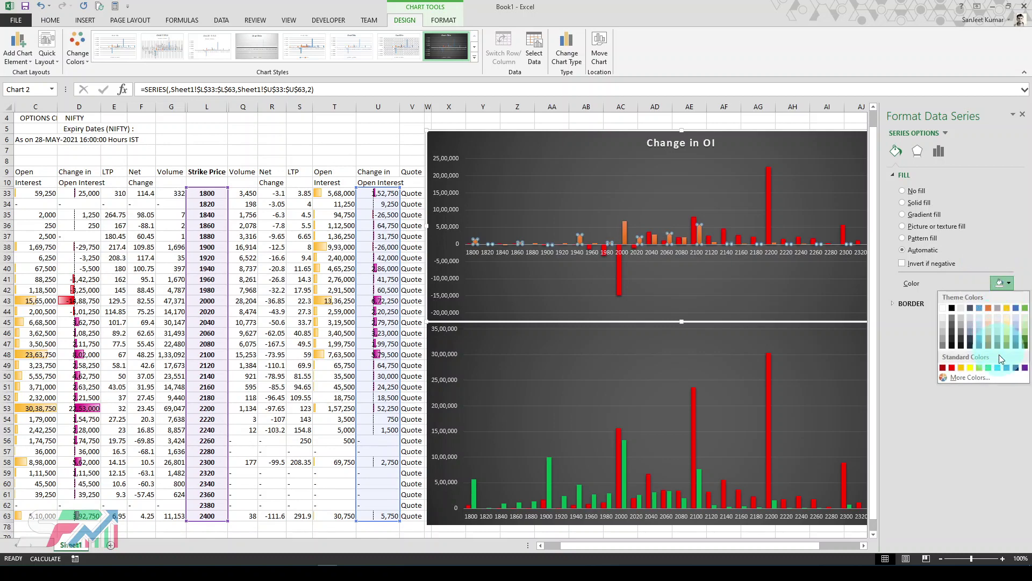
{"action": "left_click", "coordinate": [989, 367]}
{"action": "left_click", "coordinate": [1023, 116]}
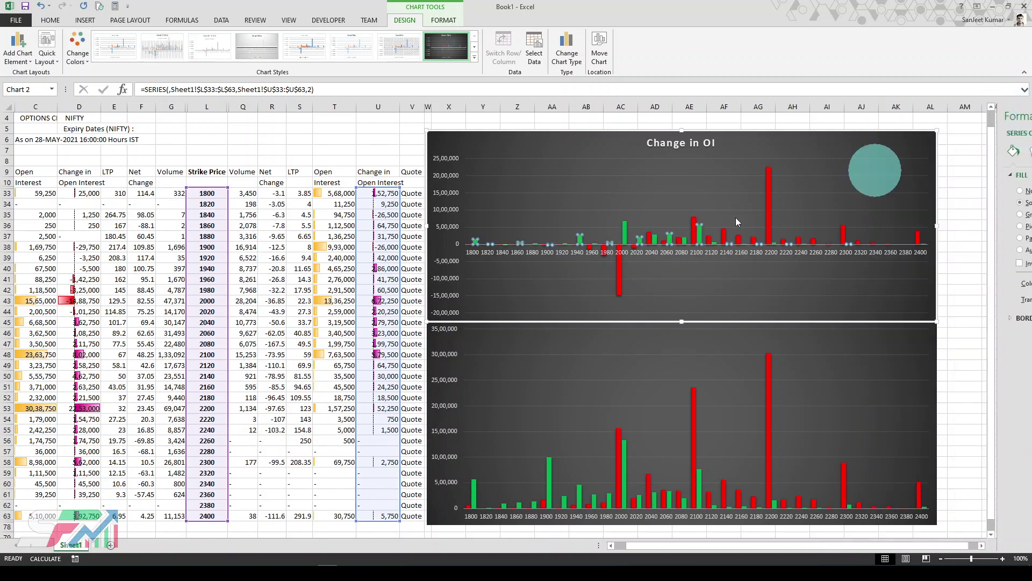
{"action": "left_click", "coordinate": [339, 299]}
{"action": "left_click", "coordinate": [328, 158]}
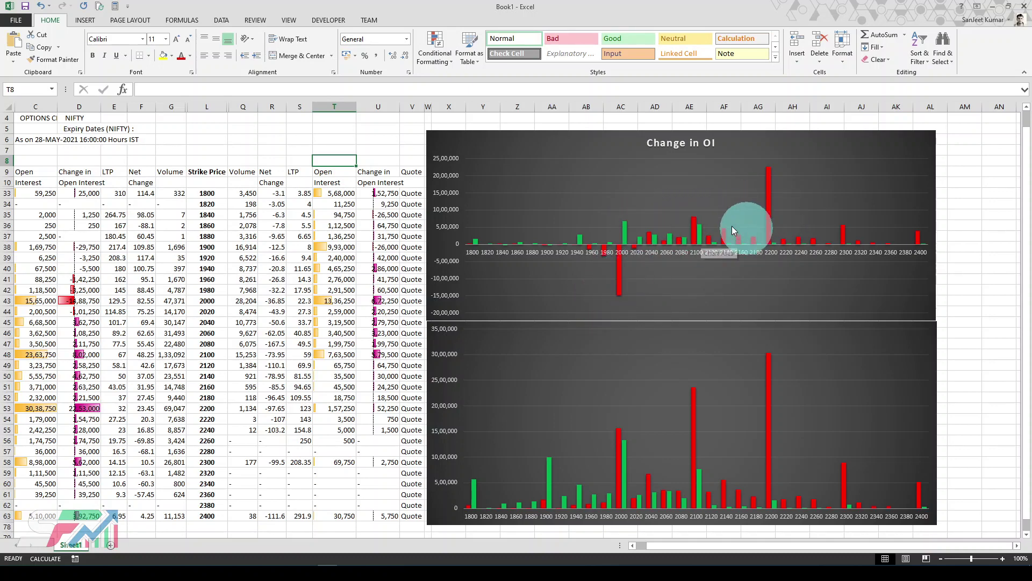
{"action": "mouse_move", "coordinate": [619, 286]}
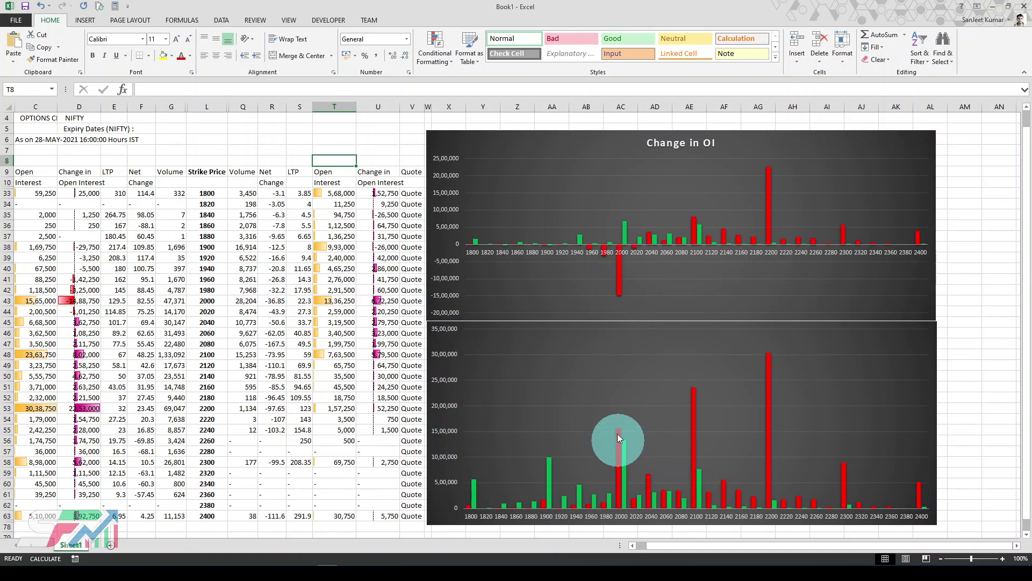
{"action": "mouse_move", "coordinate": [622, 444]}
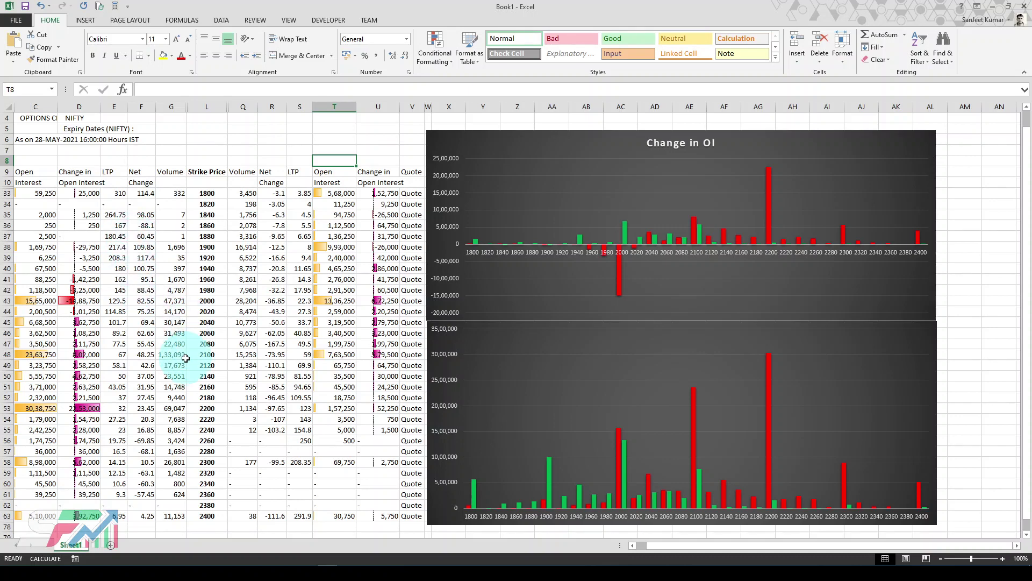
Replace the company symbol reliance with sbin in the name of the option chain's external data range and confirm the properties.
{"action": "left_click", "coordinate": [34, 118]}
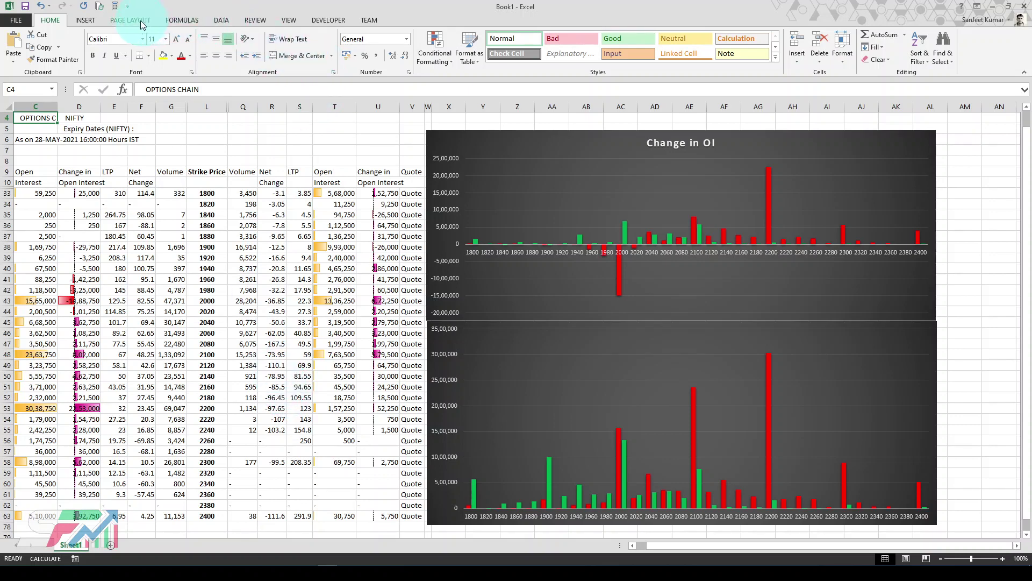
{"action": "left_click", "coordinate": [176, 22]}
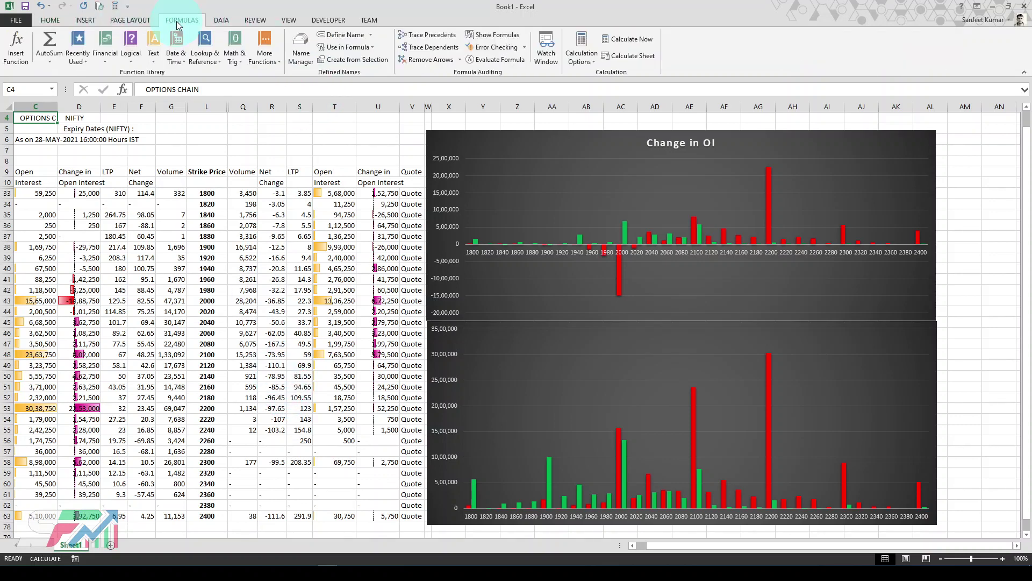
{"action": "left_click", "coordinate": [208, 21]}
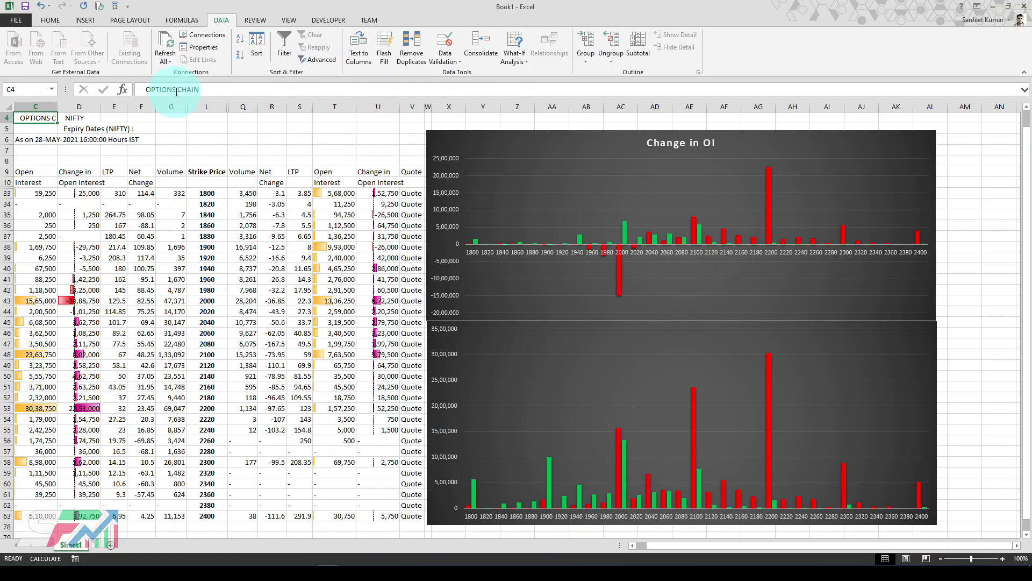
{"action": "left_click", "coordinate": [200, 47]}
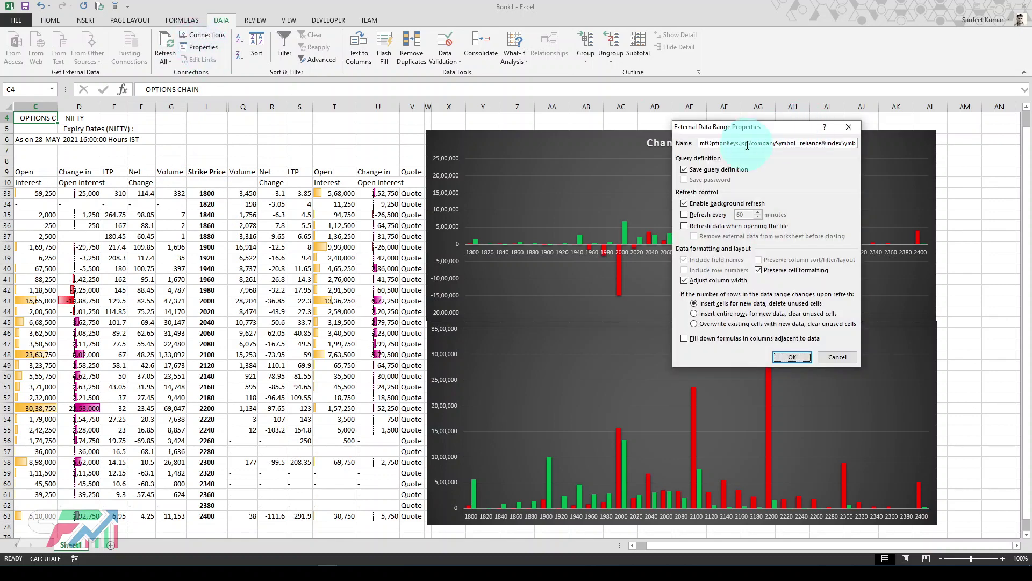
{"action": "left_click", "coordinate": [801, 143]}
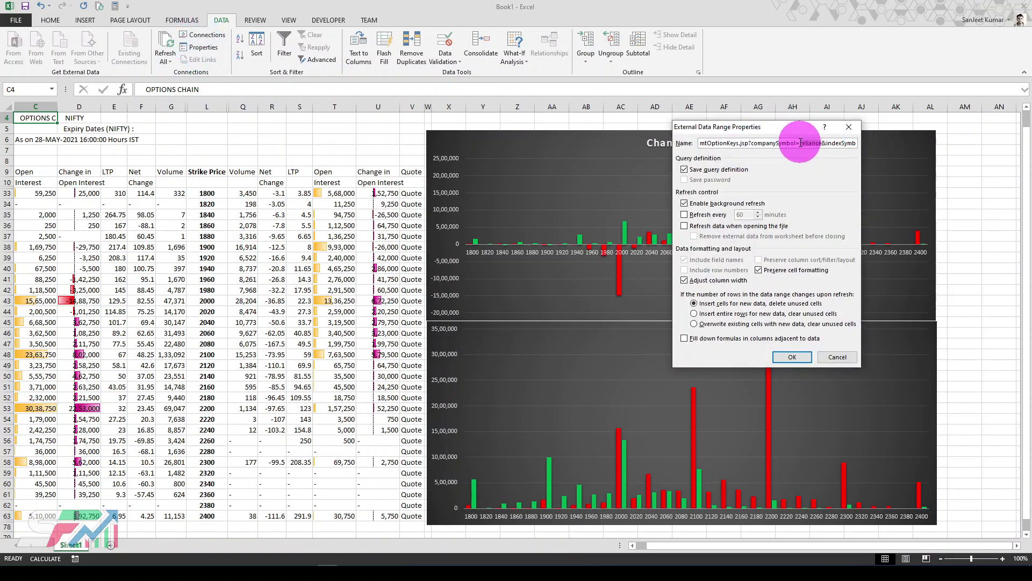
{"action": "double_click", "coordinate": [800, 143]}
{"action": "type", "text": "sbin"}
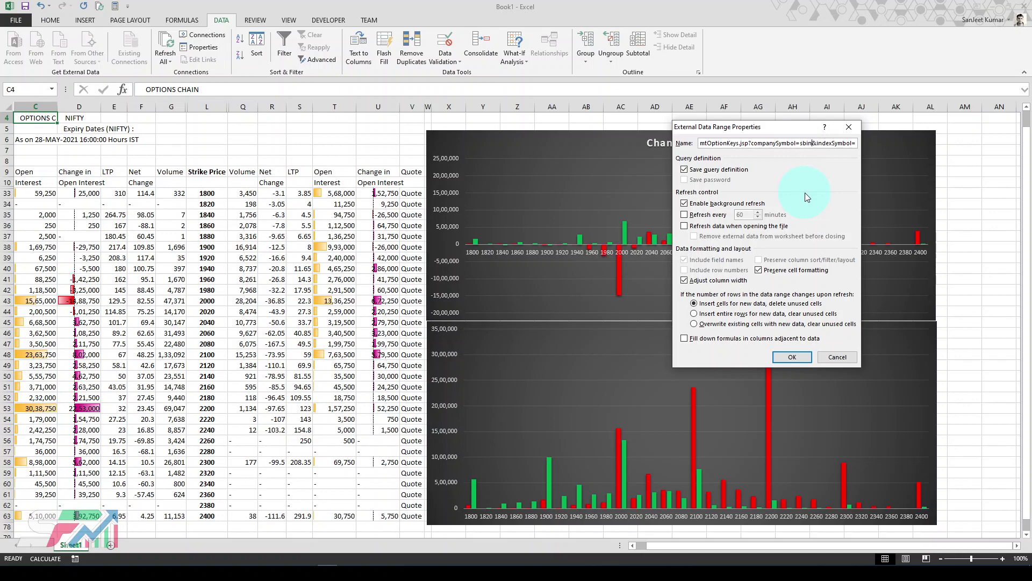
{"action": "left_click", "coordinate": [792, 357]}
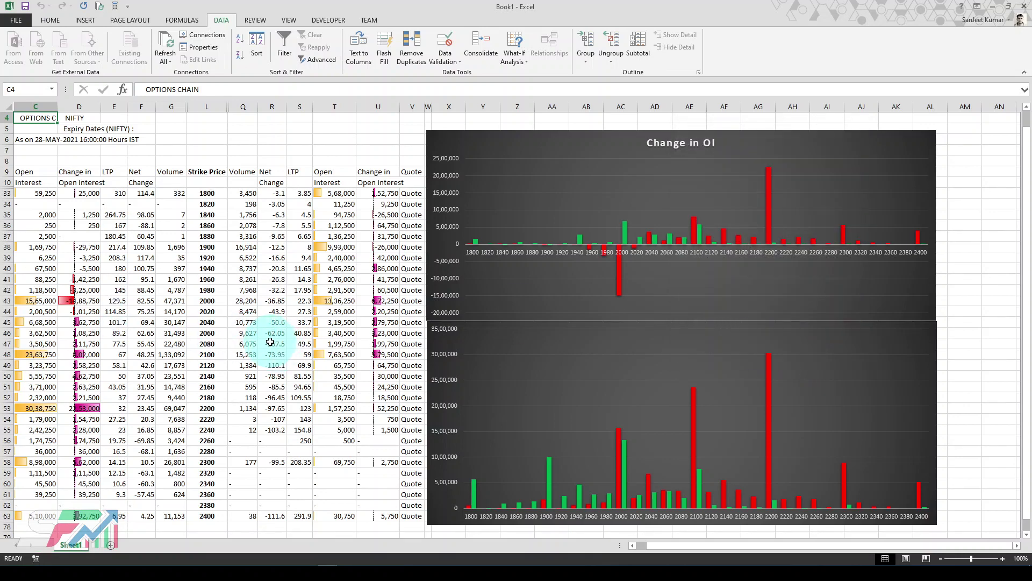
Add a new blank worksheet to the workbook and return to the option chain sheet.
{"action": "left_click", "coordinate": [111, 544]}
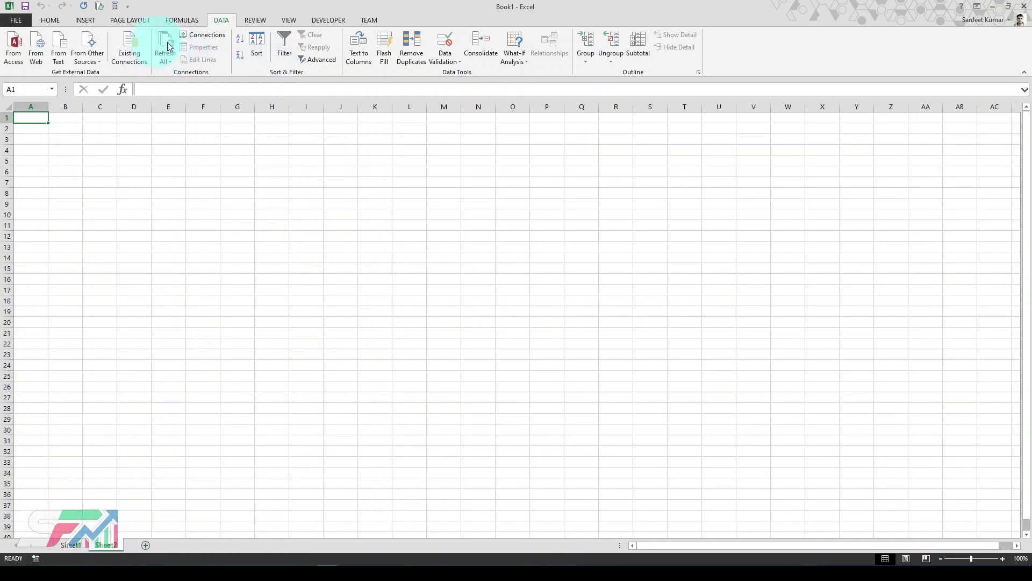
{"action": "left_click", "coordinate": [72, 546]}
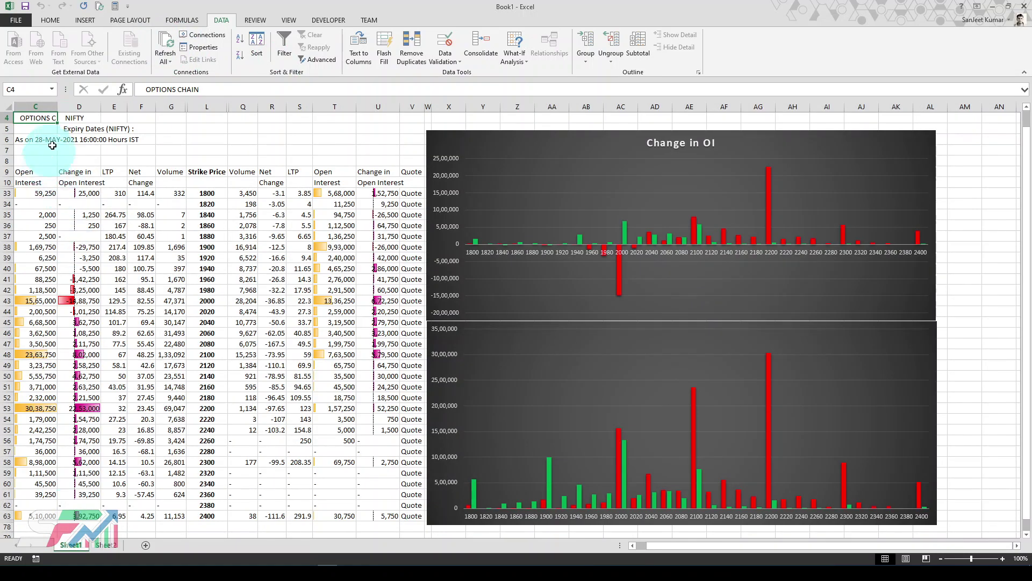
Review the option chain's external data range properties without changing them and refresh all data connections.
{"action": "left_click", "coordinate": [206, 47]}
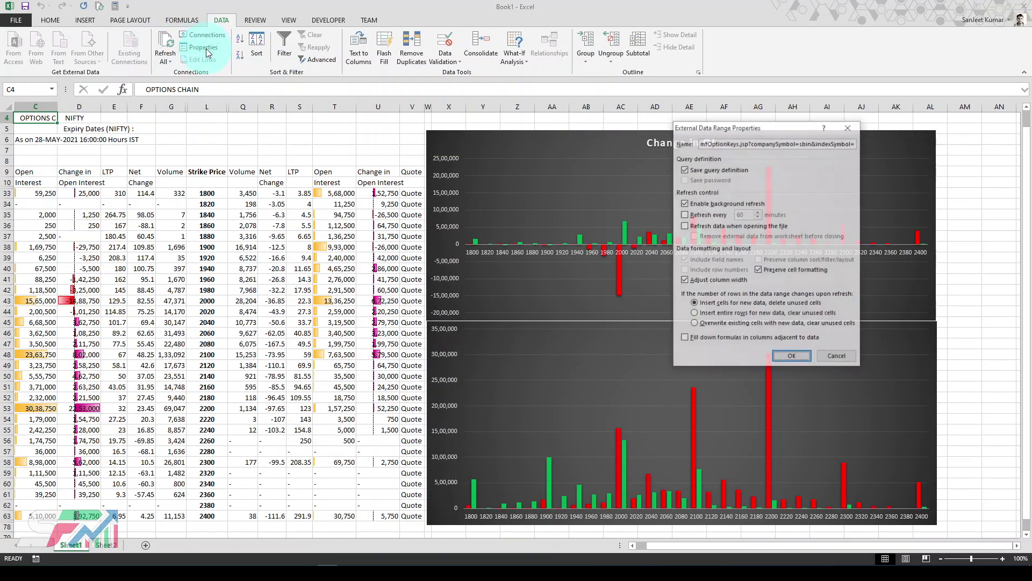
{"action": "left_click", "coordinate": [836, 358]}
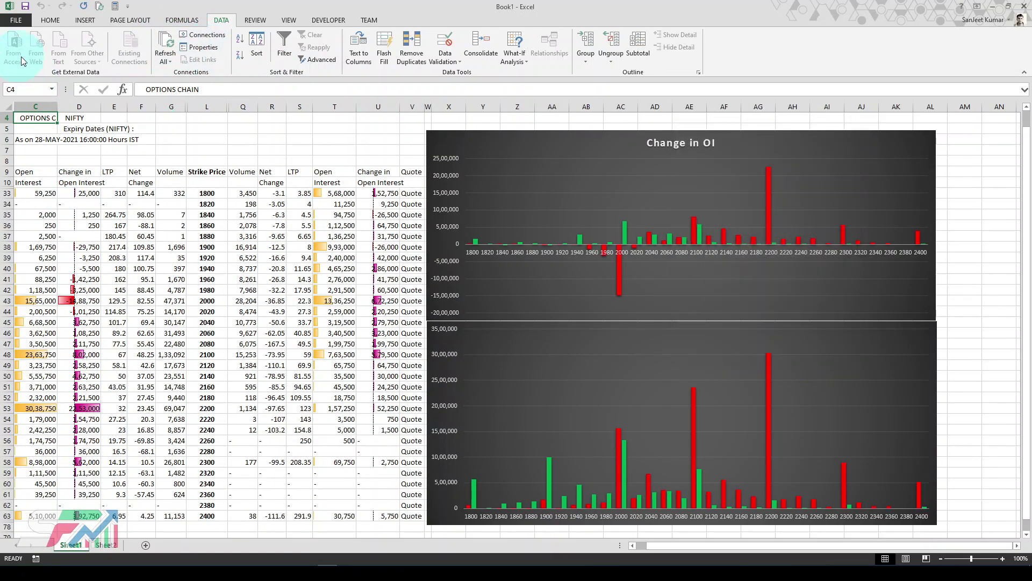
{"action": "left_click", "coordinate": [114, 161]}
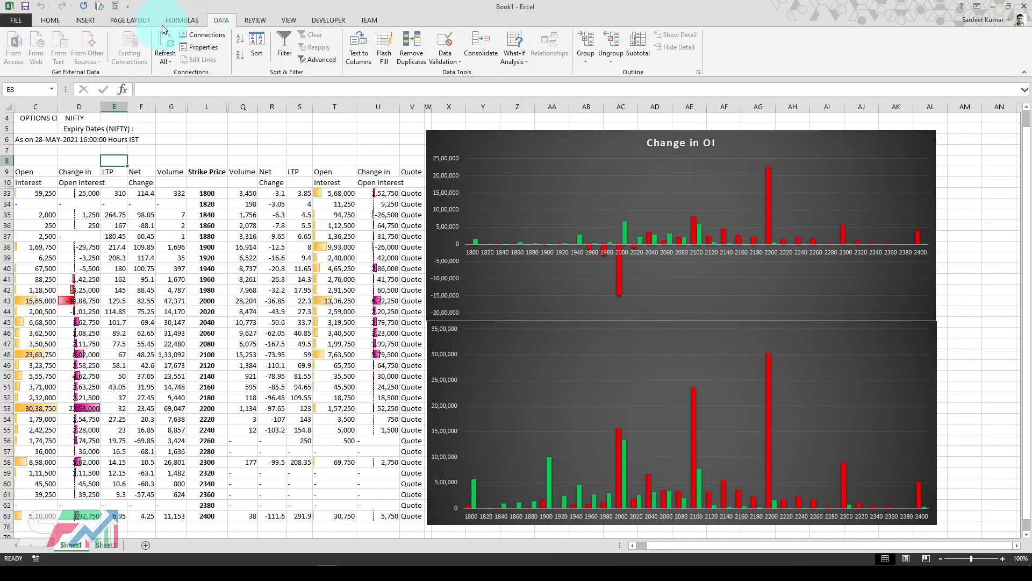
{"action": "left_click", "coordinate": [47, 58]}
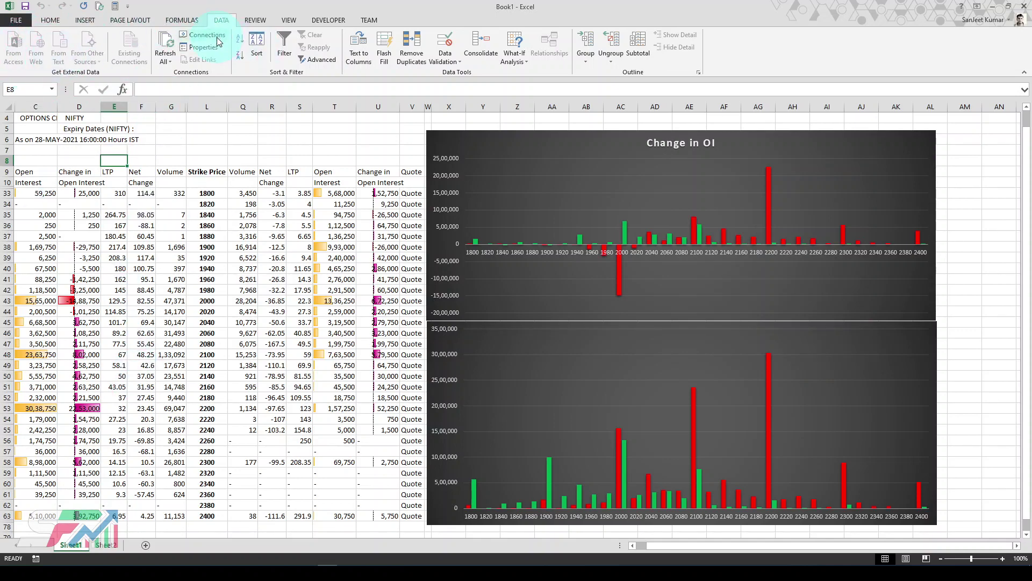
{"action": "left_click", "coordinate": [167, 62]}
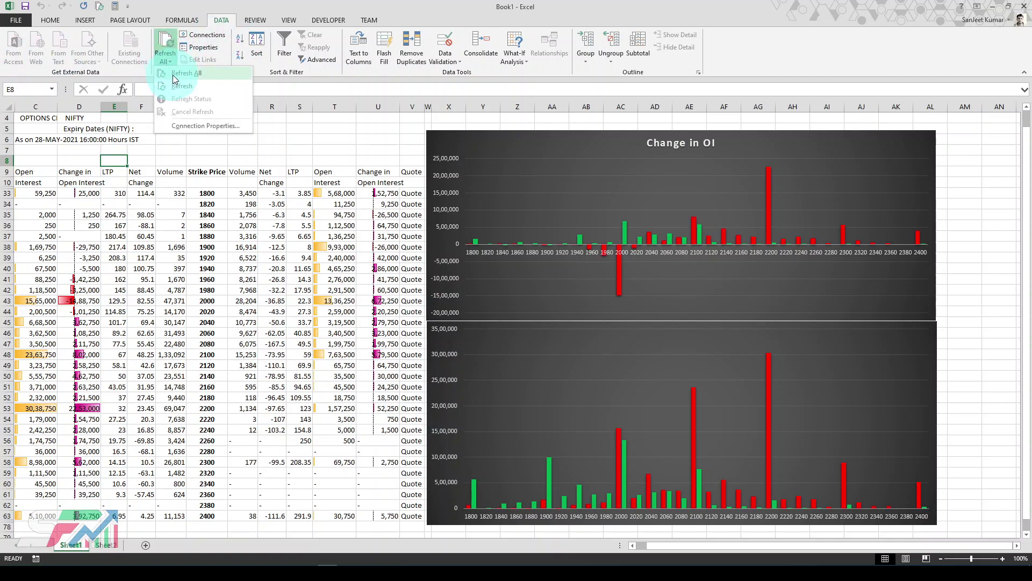
{"action": "left_click", "coordinate": [173, 75]}
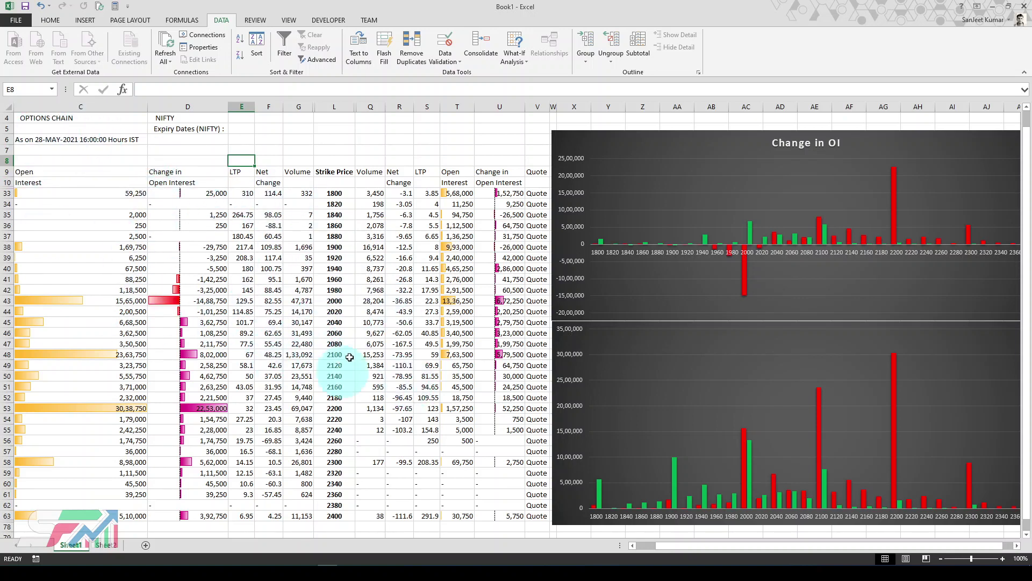
Rename the option chain sheet as Data Import and check the blank second sheet before returning to cell C4.
{"action": "left_click", "coordinate": [333, 324]}
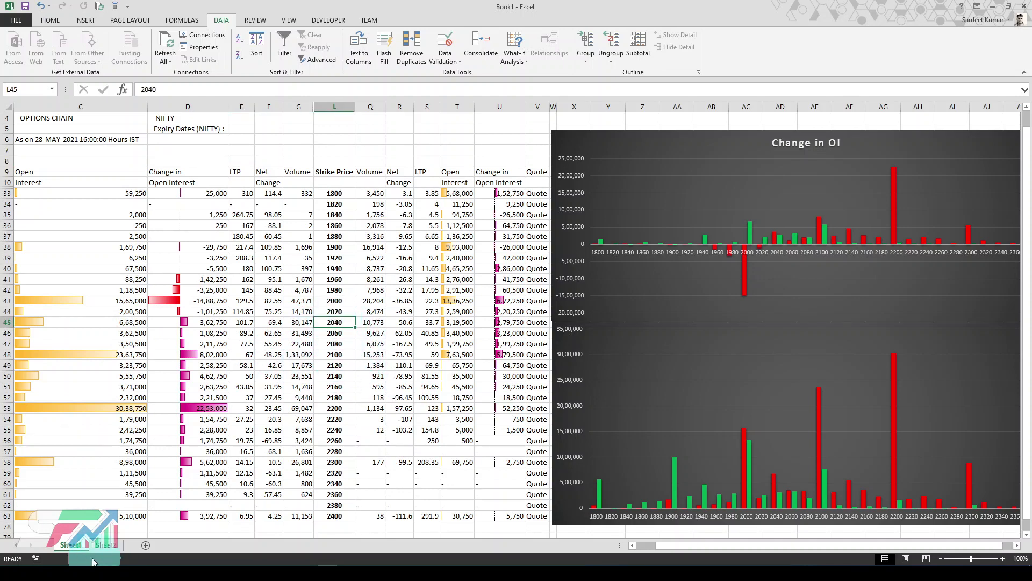
{"action": "left_click", "coordinate": [67, 547]}
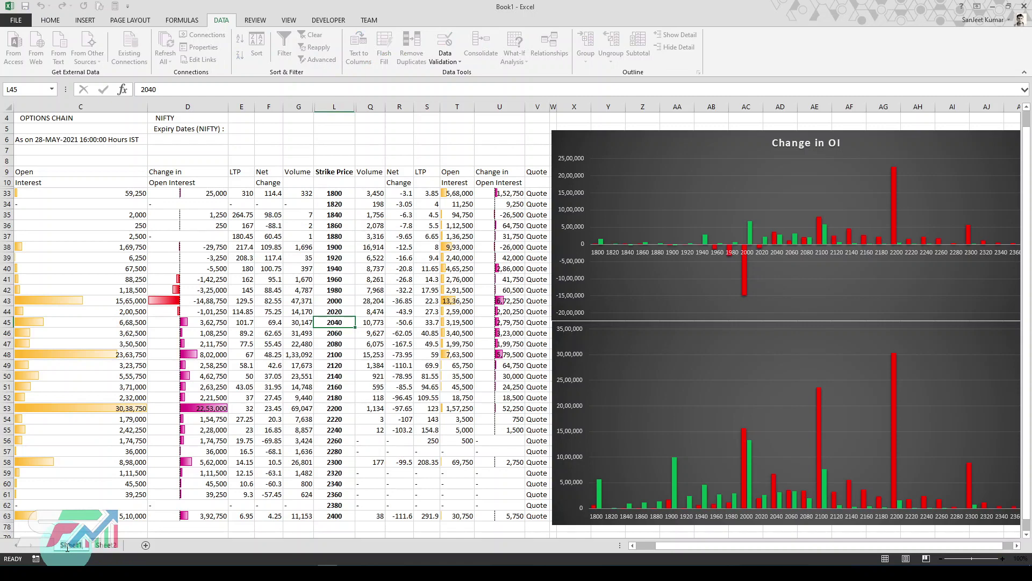
{"action": "type", "text": "Data Import"}
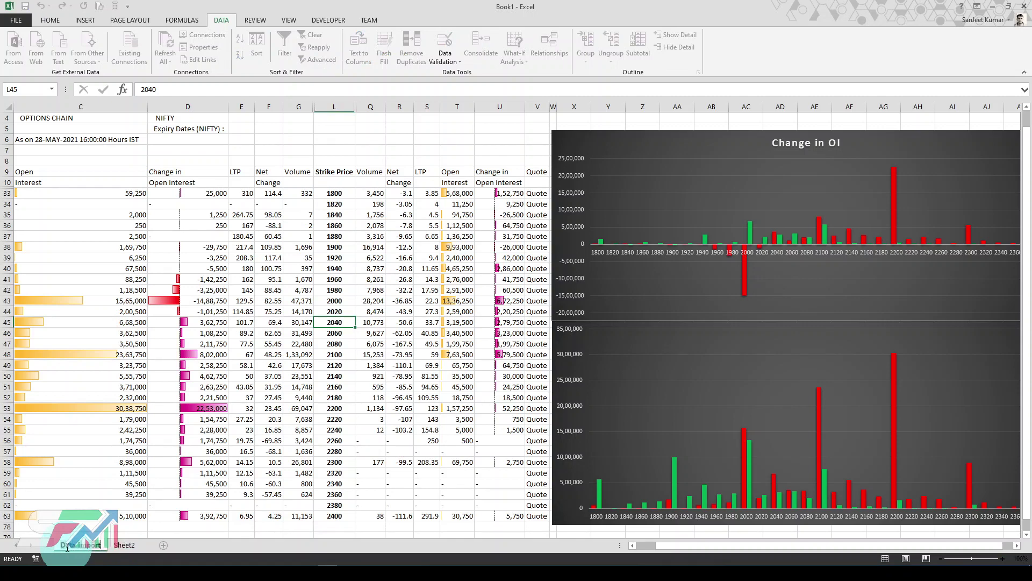
{"action": "left_click", "coordinate": [121, 548]}
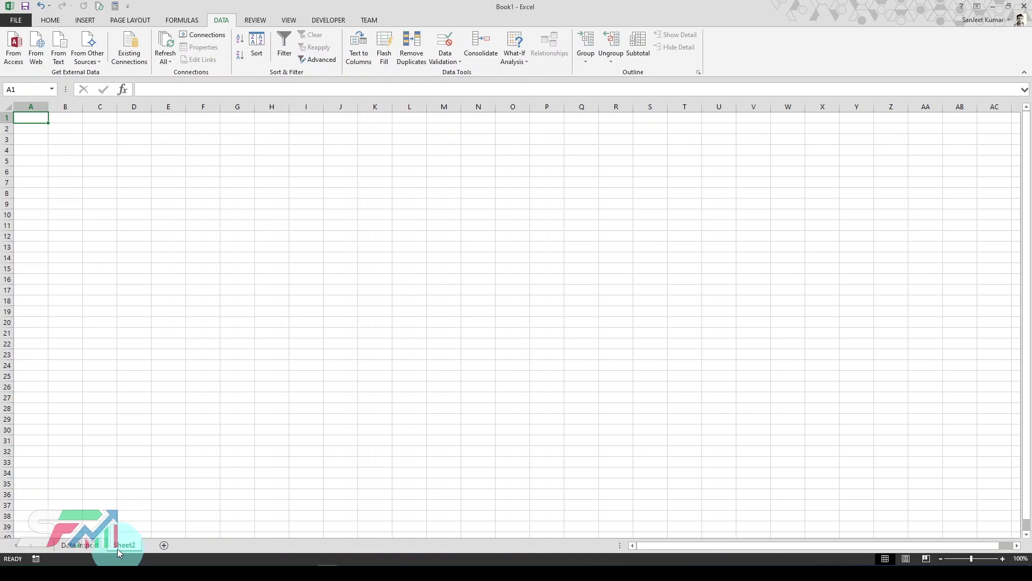
{"action": "left_click", "coordinate": [78, 545]}
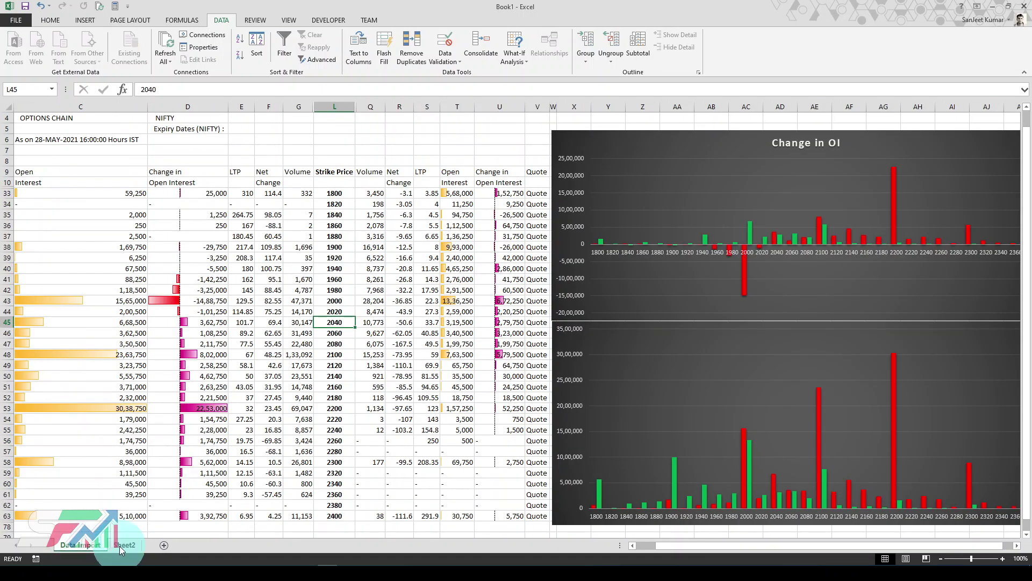
{"action": "left_click", "coordinate": [169, 400]}
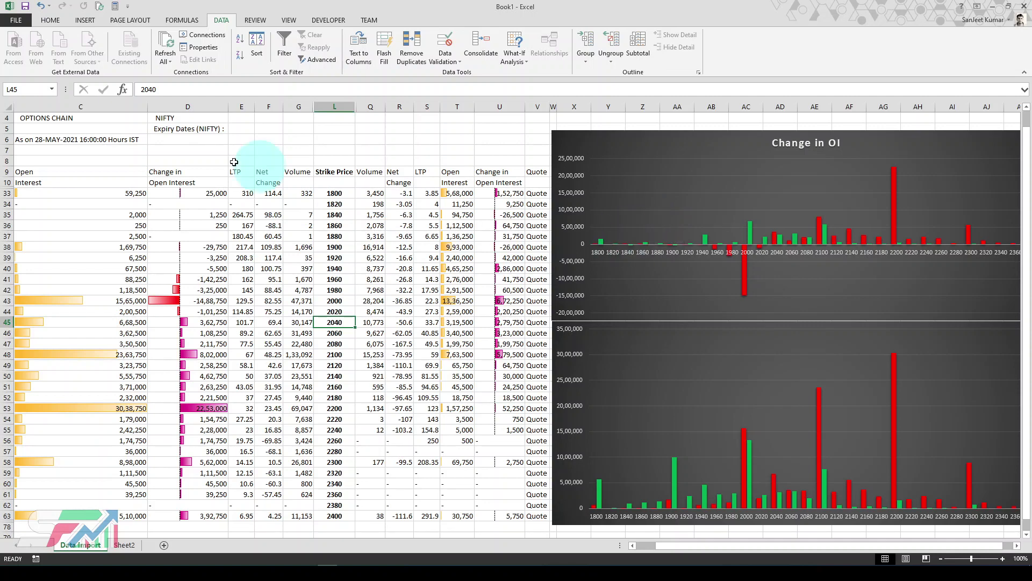
{"action": "left_click", "coordinate": [87, 118]}
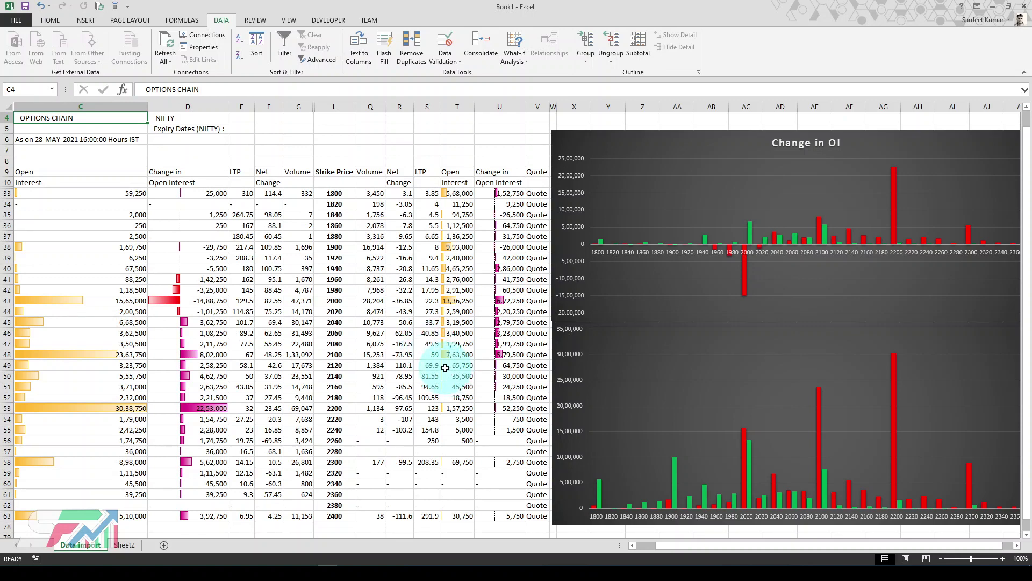
Change the type of the open interest chart below the Change in OI chart to Clustered Bar.
{"action": "left_click", "coordinate": [785, 344]}
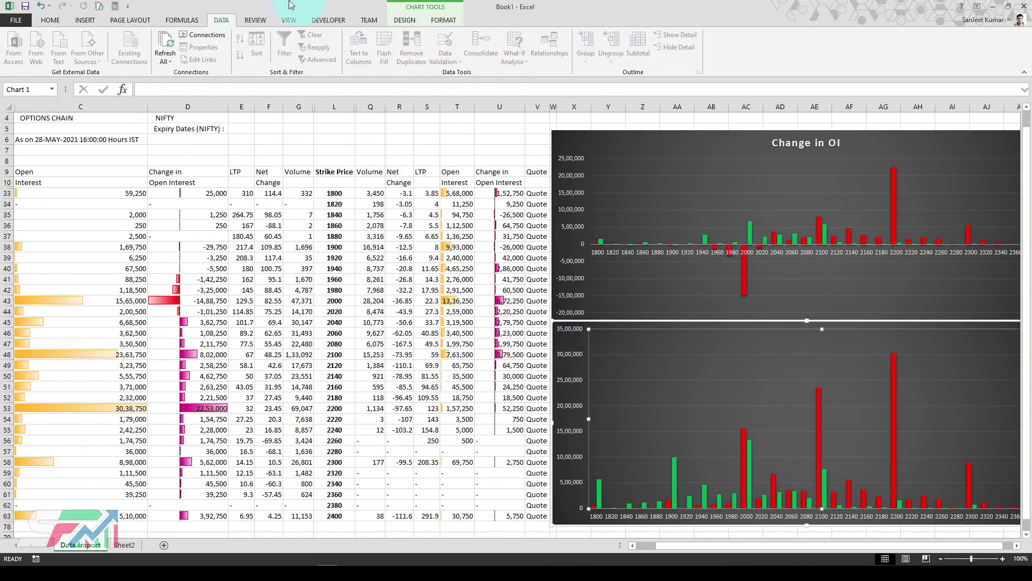
{"action": "left_click", "coordinate": [84, 19]}
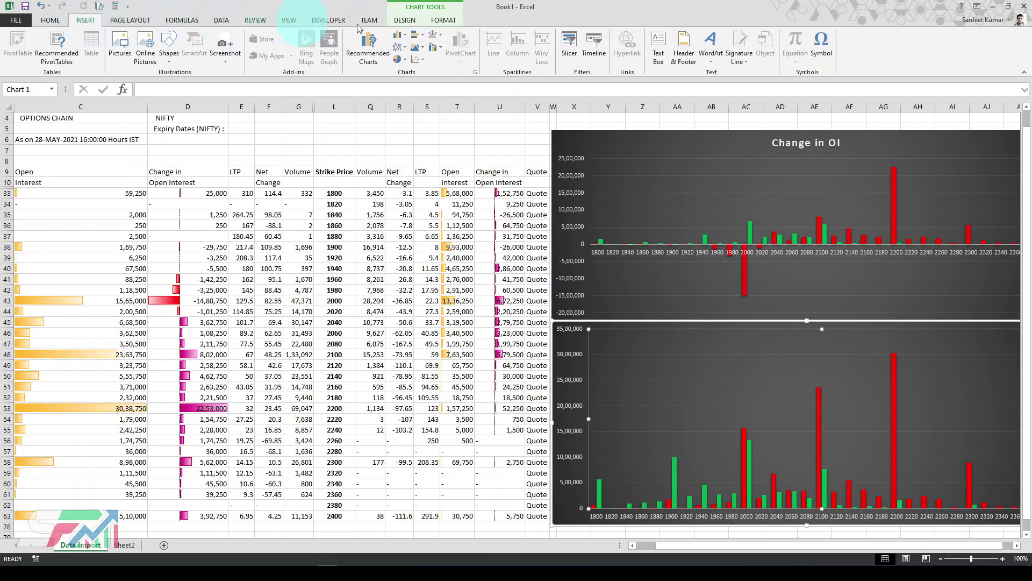
{"action": "left_click", "coordinate": [365, 55]}
{"action": "left_click_drag", "start_coordinate": [685, 203], "coordinate": [263, 173]}
{"action": "left_click", "coordinate": [232, 192]}
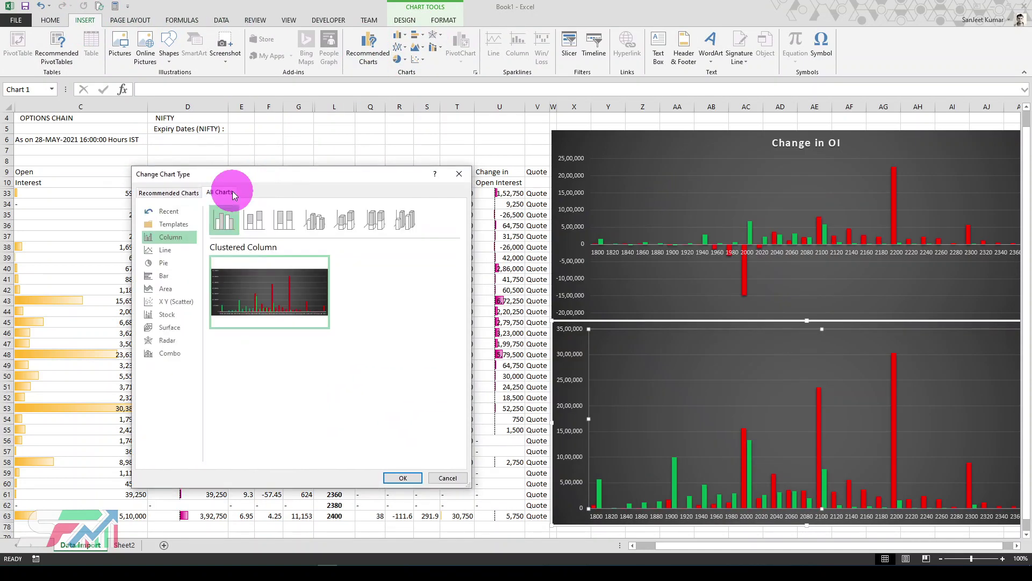
{"action": "left_click", "coordinate": [169, 275]}
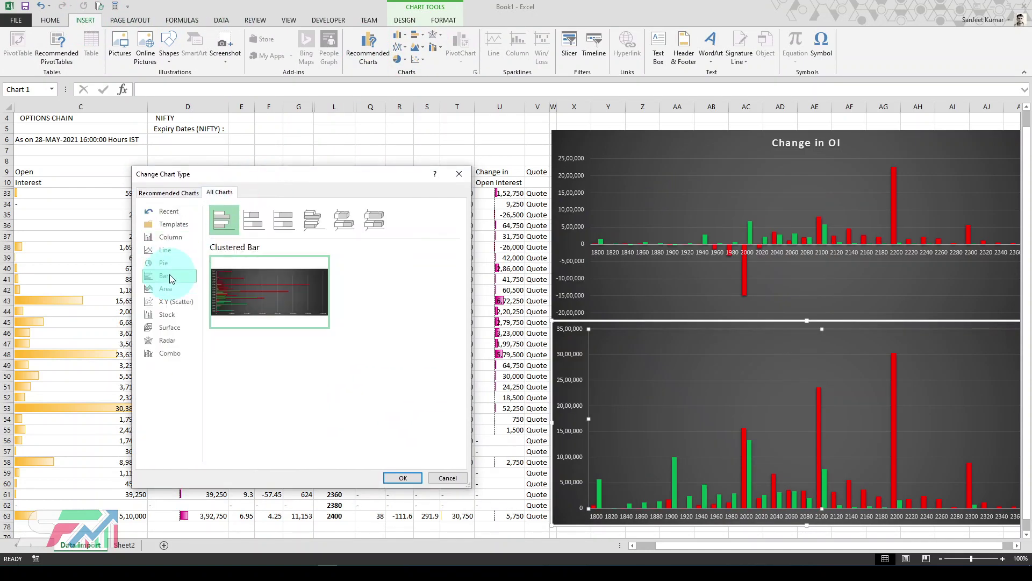
{"action": "left_click", "coordinate": [403, 478]}
{"action": "left_click", "coordinate": [608, 350]}
{"action": "left_click", "coordinate": [727, 496]}
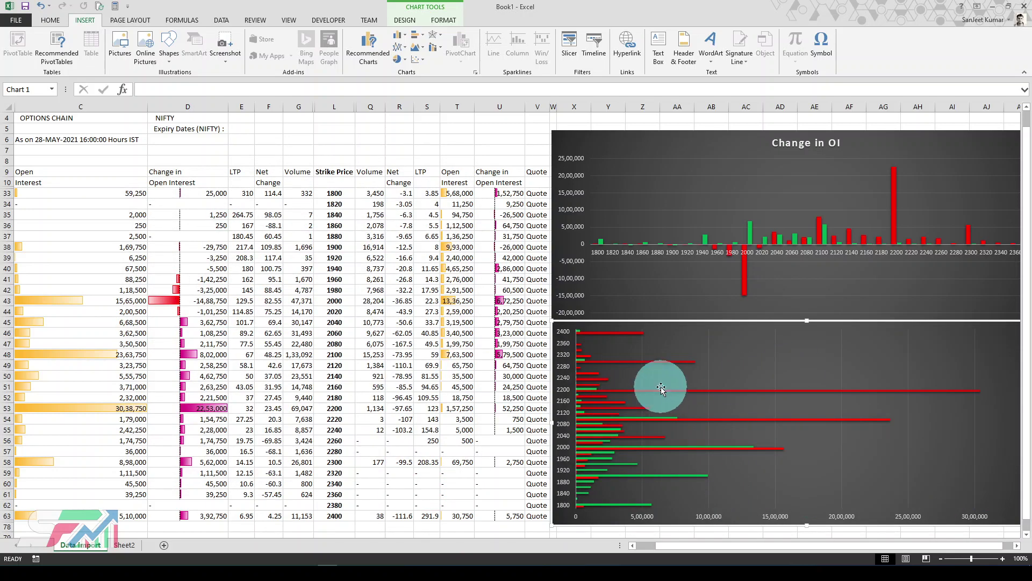
{"action": "left_click", "coordinate": [772, 486]}
{"action": "left_click", "coordinate": [673, 392]}
{"action": "left_click", "coordinate": [744, 492]}
{"action": "left_click", "coordinate": [599, 440]}
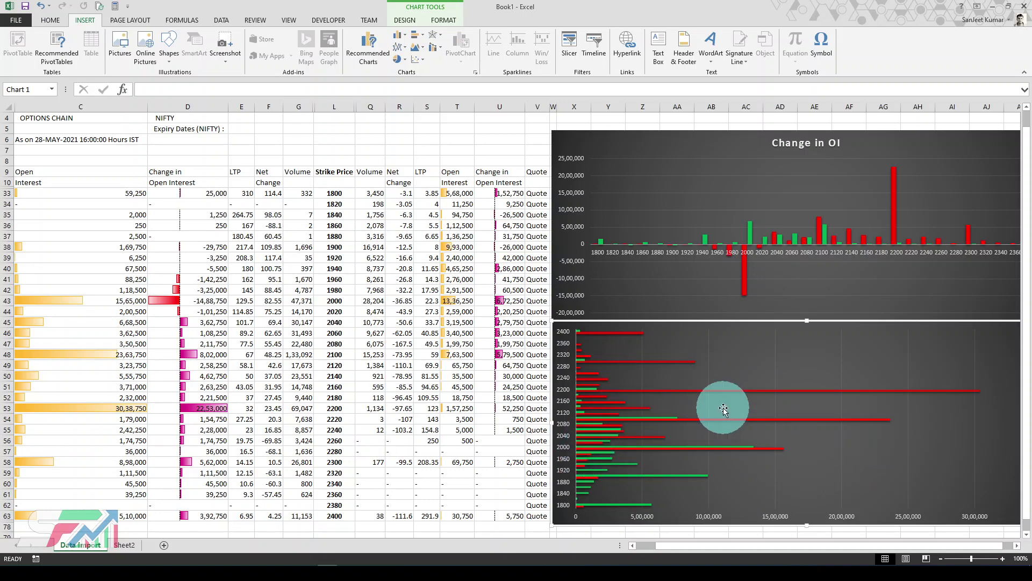
Change the open interest chart from bars to the Stacked Column type.
{"action": "left_click", "coordinate": [386, 67]}
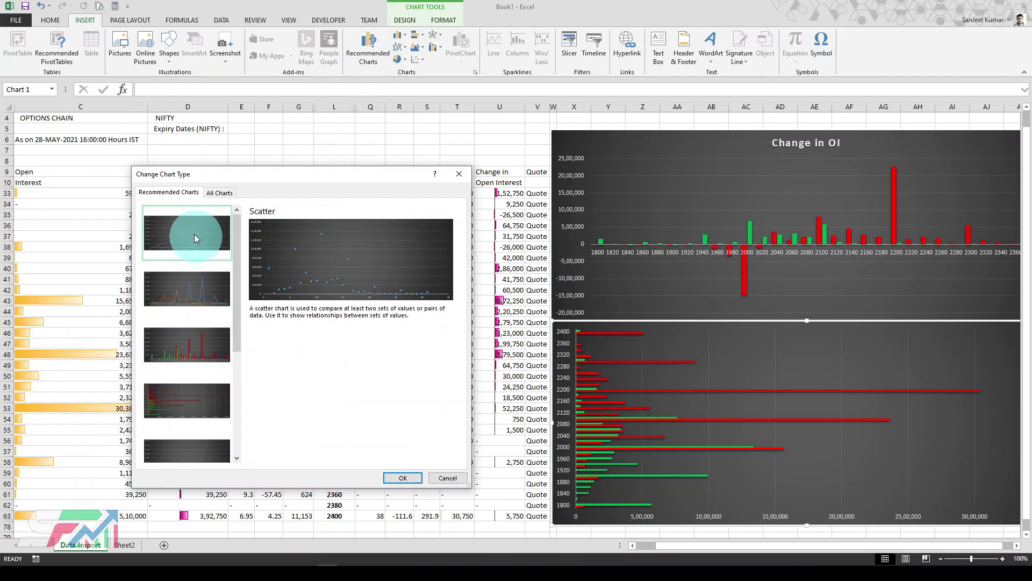
{"action": "left_click", "coordinate": [219, 192]}
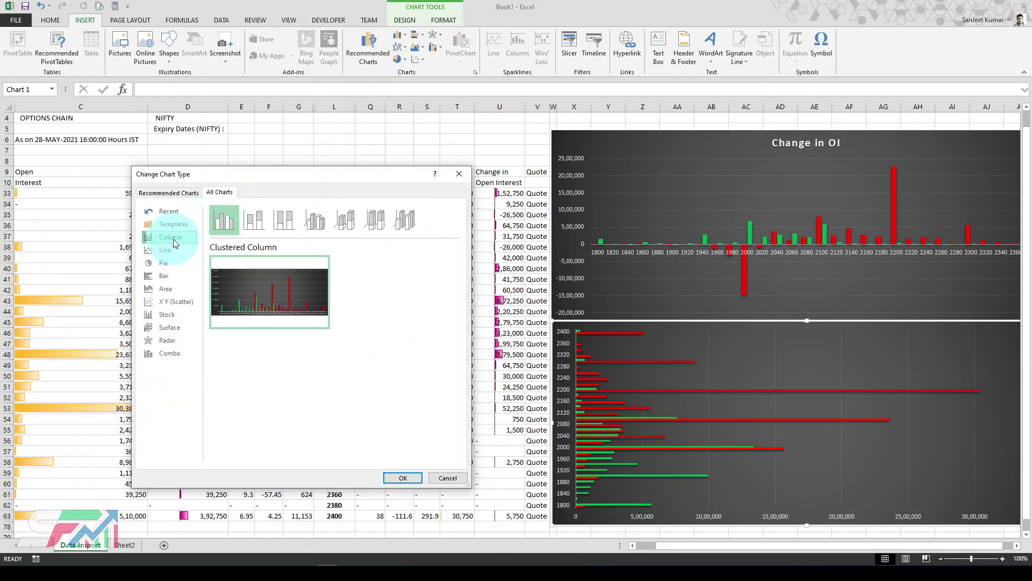
{"action": "left_click", "coordinate": [254, 219]}
{"action": "mouse_move", "coordinate": [266, 287]}
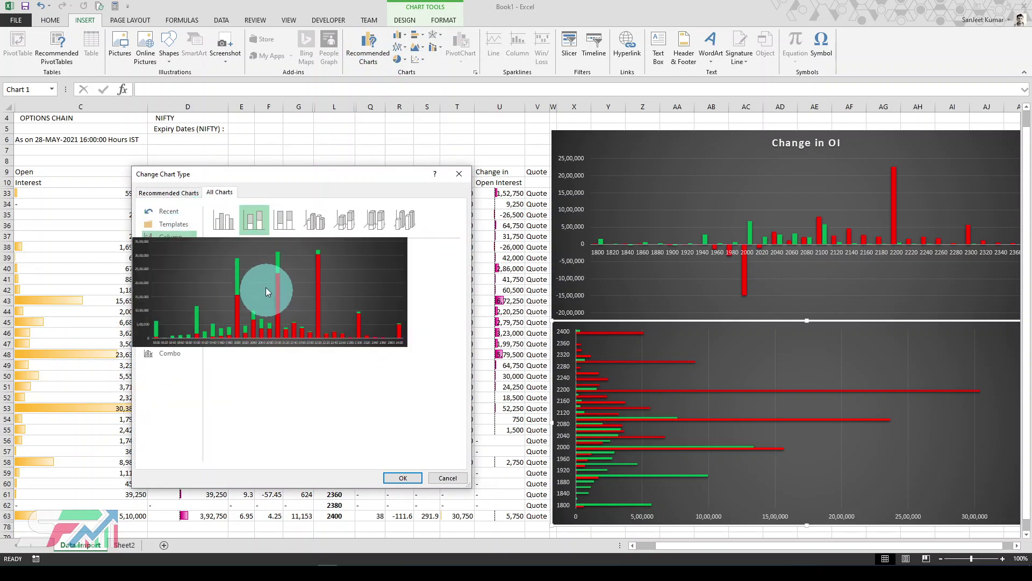
{"action": "left_click", "coordinate": [401, 480]}
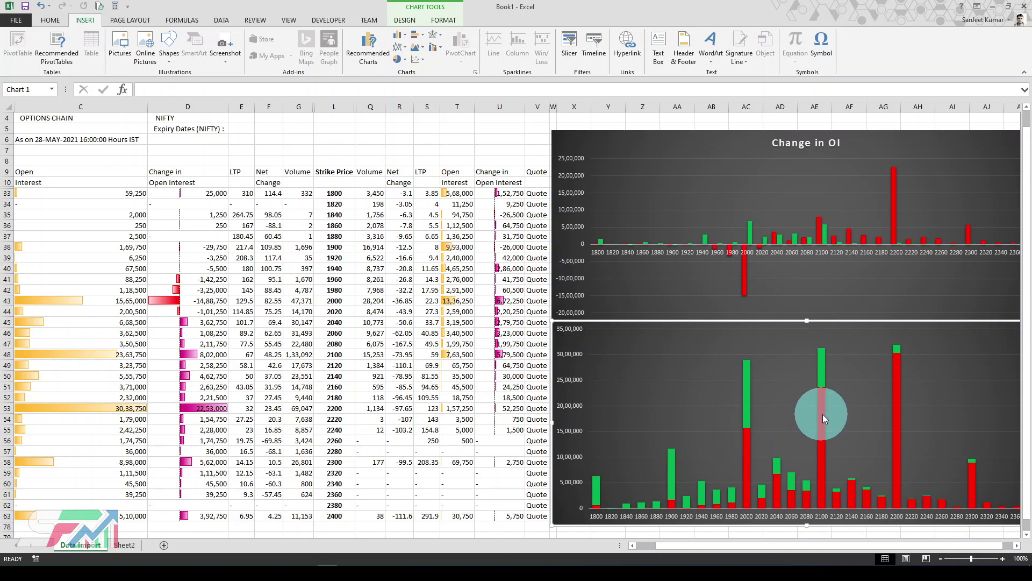
{"action": "mouse_move", "coordinate": [827, 410]}
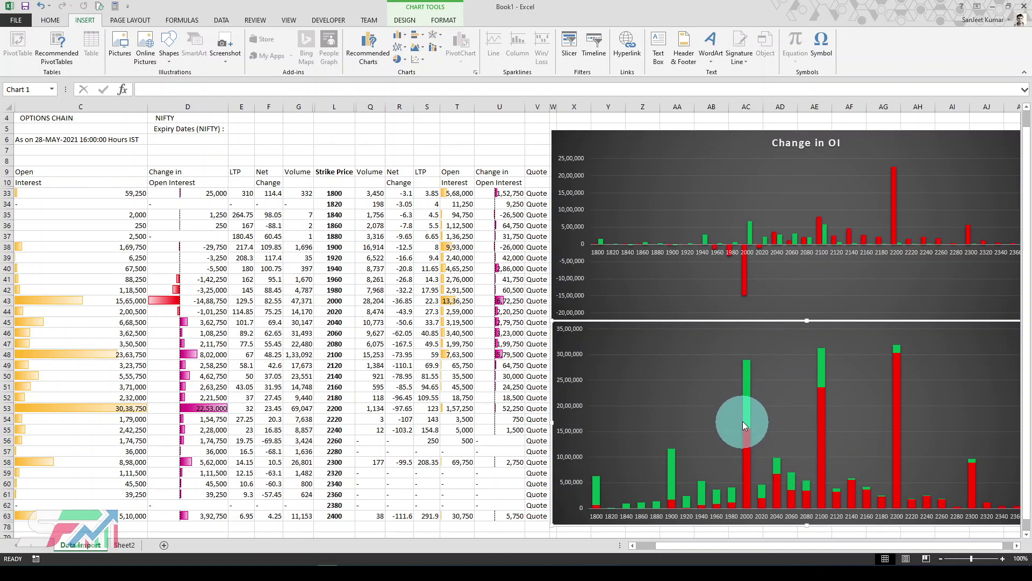
{"action": "mouse_move", "coordinate": [742, 414]}
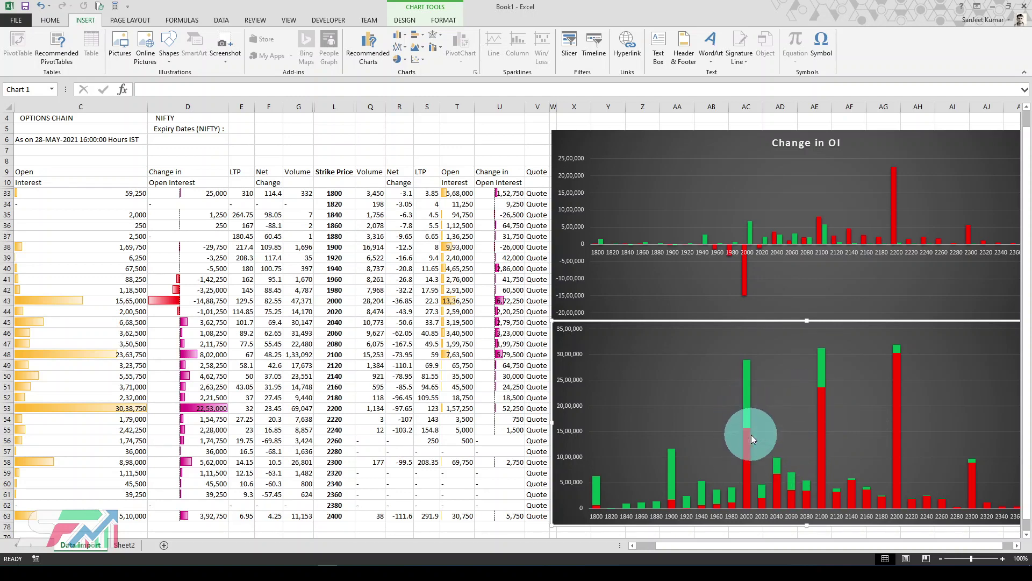
Preview the 100% stacked, 3-D column, line, pie and bar types and change the open interest chart's type to Area.
{"action": "left_click", "coordinate": [378, 58]}
{"action": "left_click", "coordinate": [220, 192]}
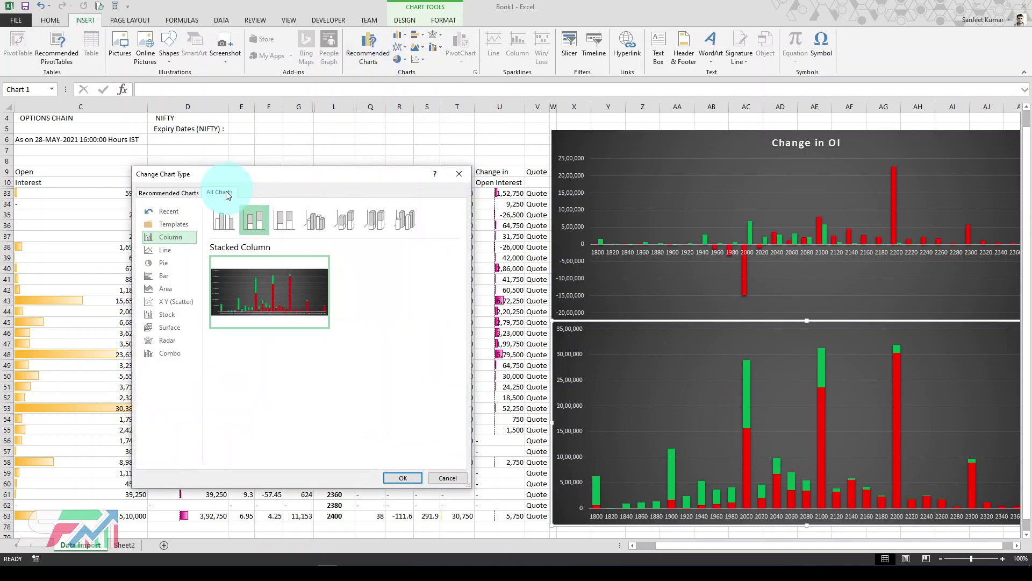
{"action": "left_click", "coordinate": [282, 218]}
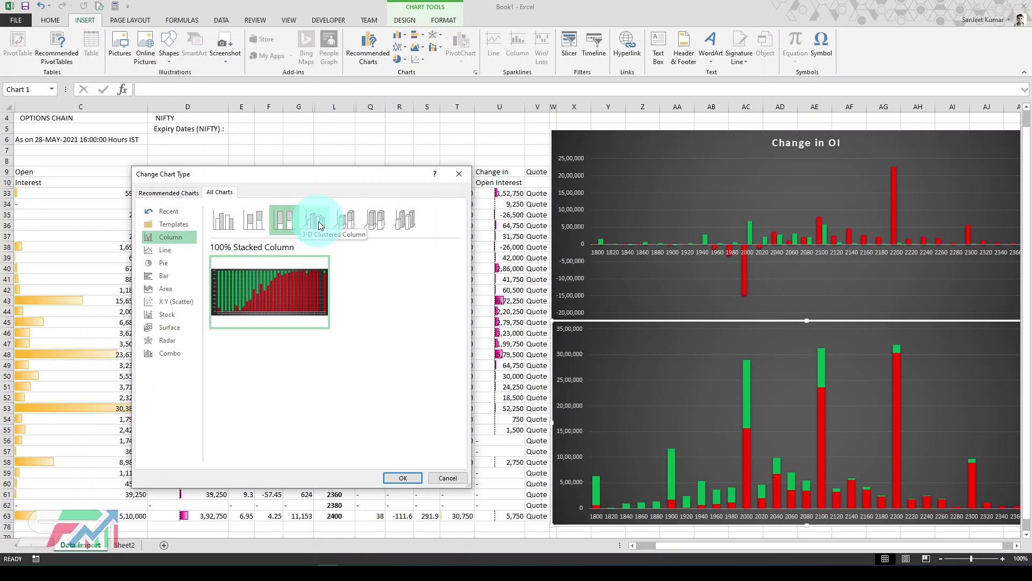
{"action": "left_click", "coordinate": [319, 225]}
{"action": "left_click", "coordinate": [345, 222]}
{"action": "left_click", "coordinate": [371, 224]}
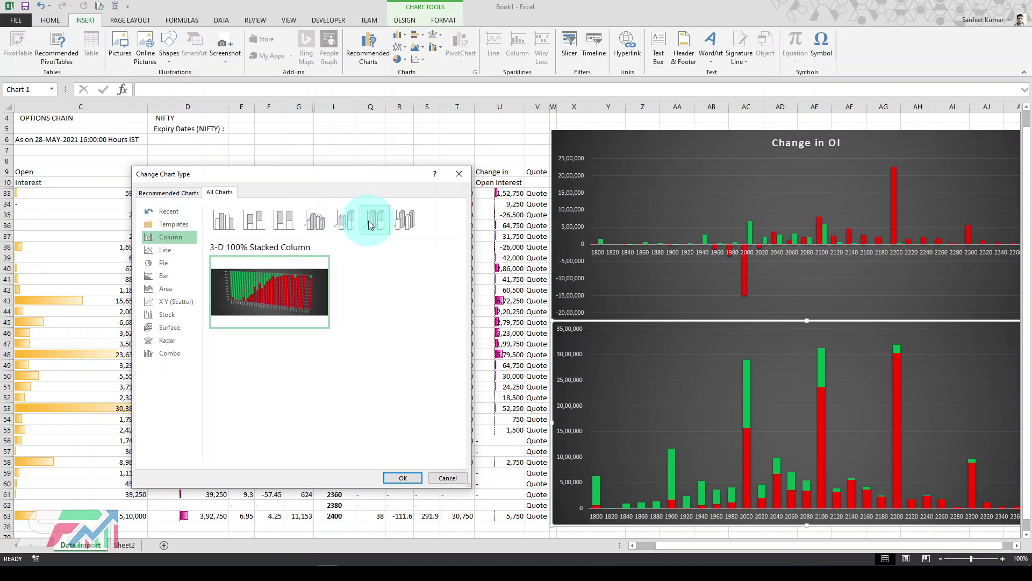
{"action": "left_click", "coordinate": [180, 249]}
{"action": "left_click", "coordinate": [176, 263]}
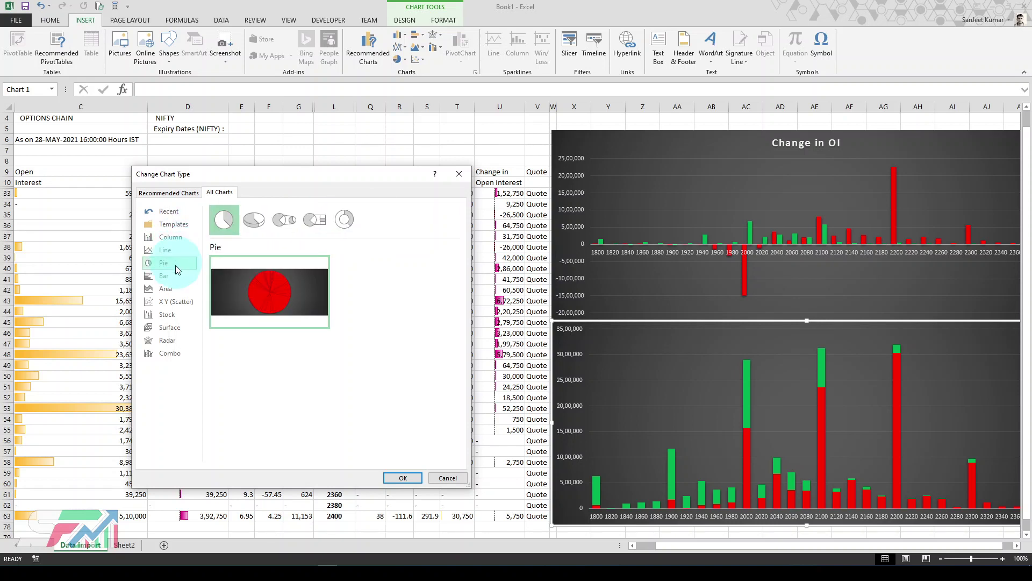
{"action": "left_click", "coordinate": [172, 275]}
{"action": "left_click", "coordinate": [172, 288]}
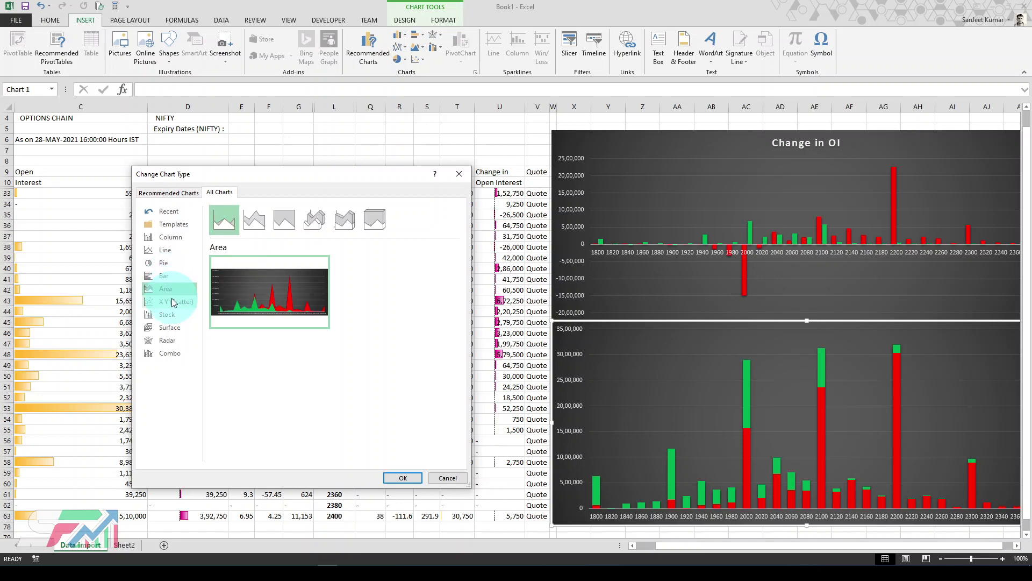
{"action": "mouse_move", "coordinate": [304, 298]}
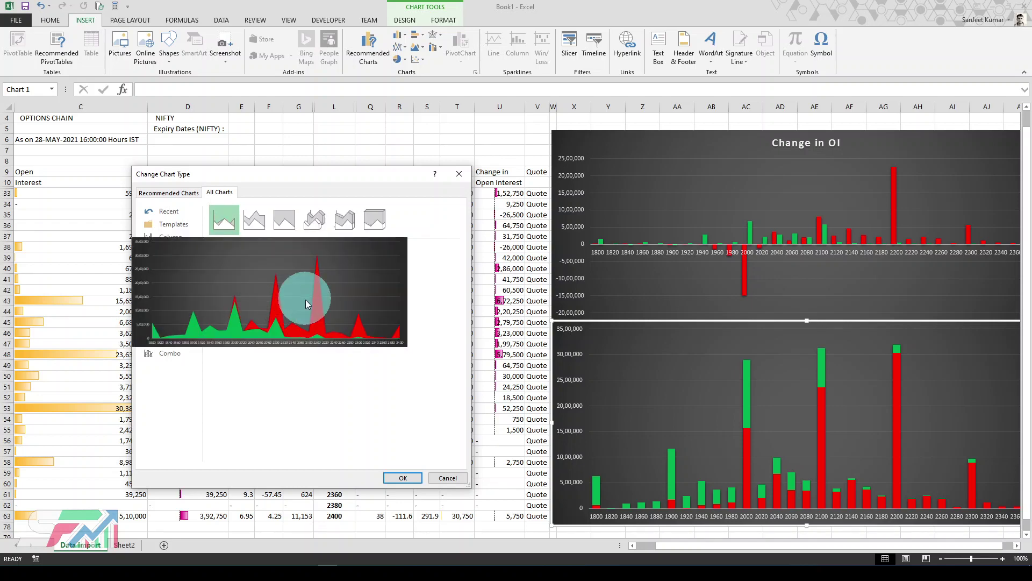
{"action": "left_click", "coordinate": [399, 478]}
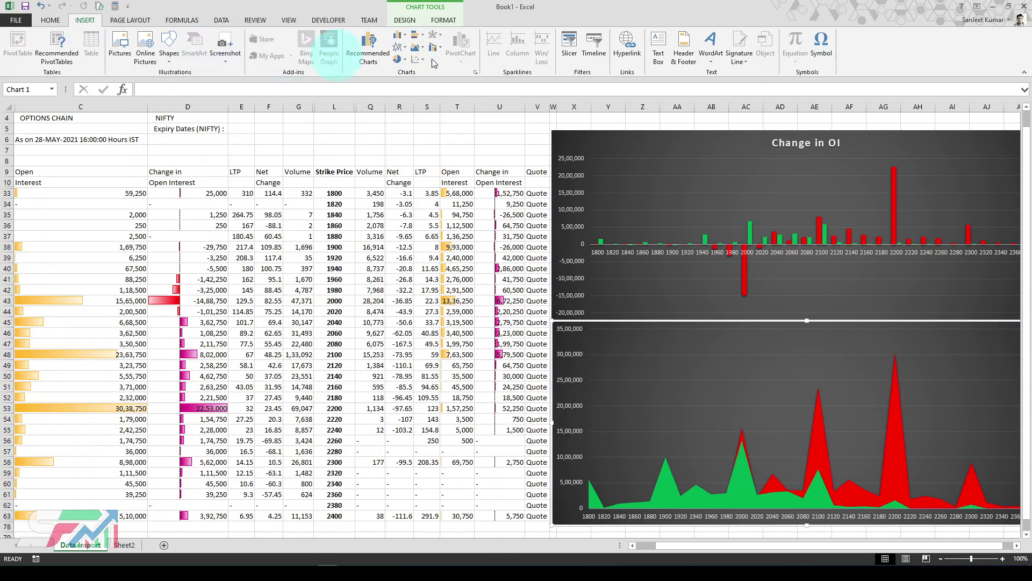
{"action": "left_click", "coordinate": [368, 47]}
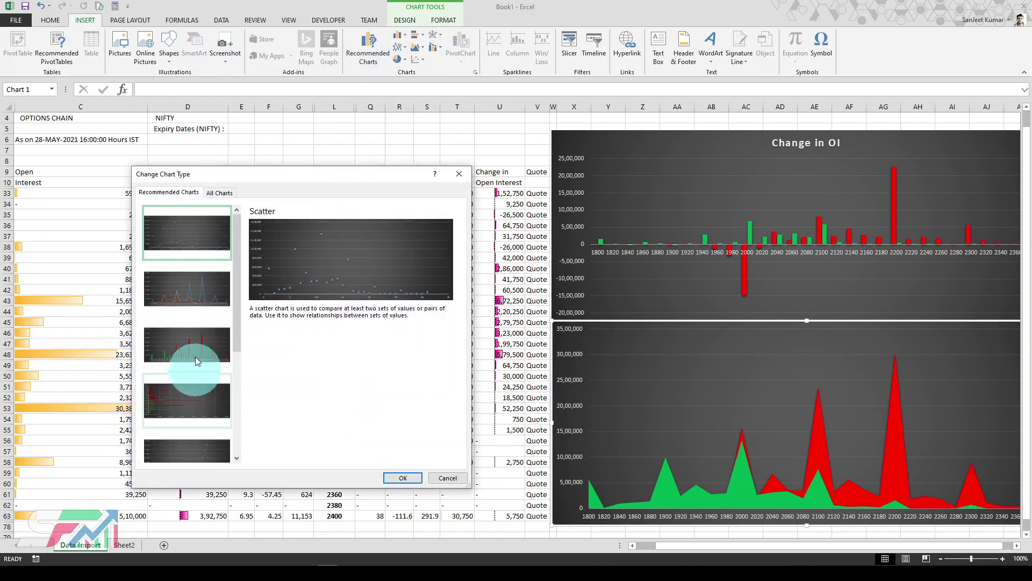
{"action": "left_click", "coordinate": [448, 478]}
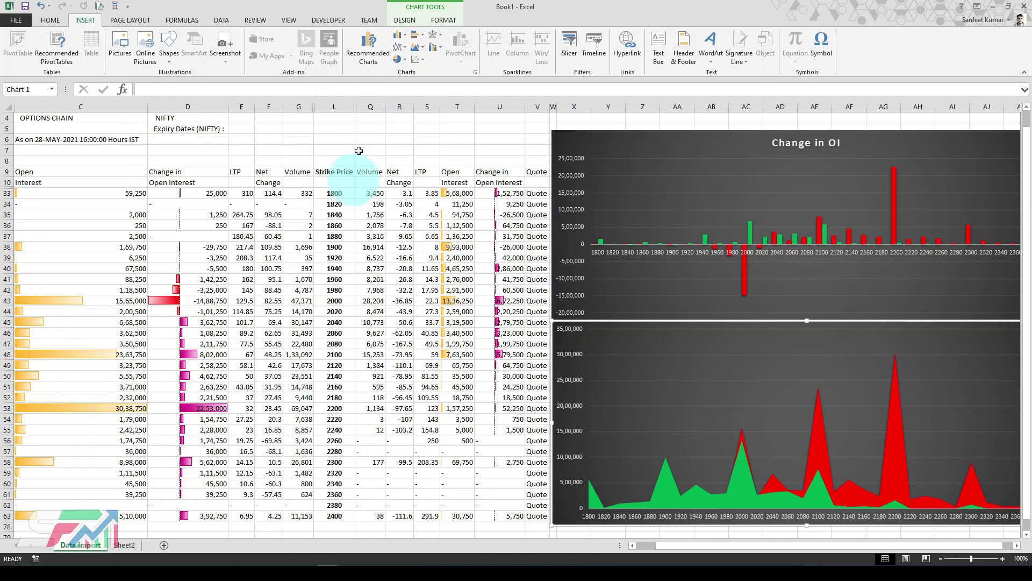
{"action": "left_click", "coordinate": [337, 173]}
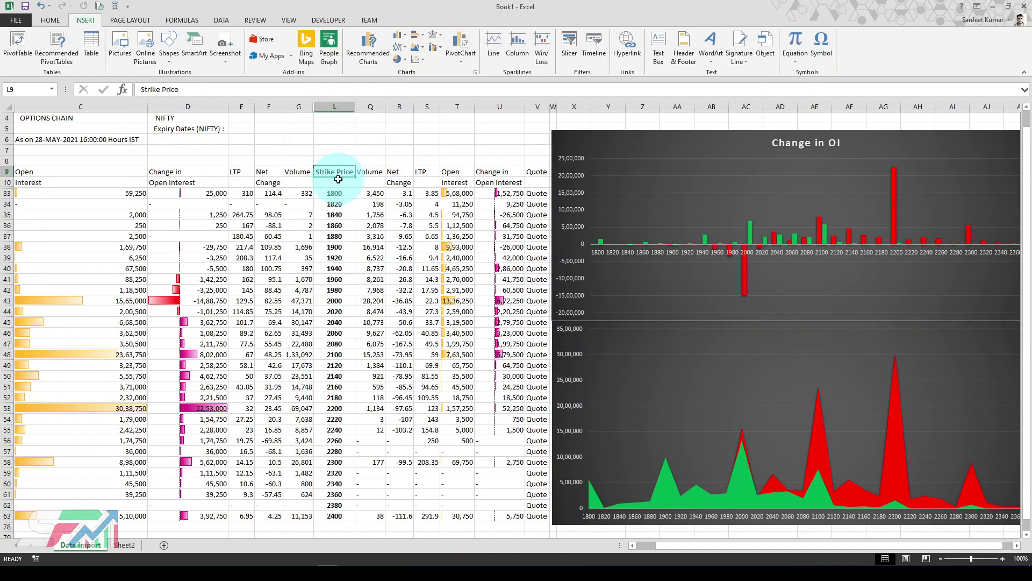